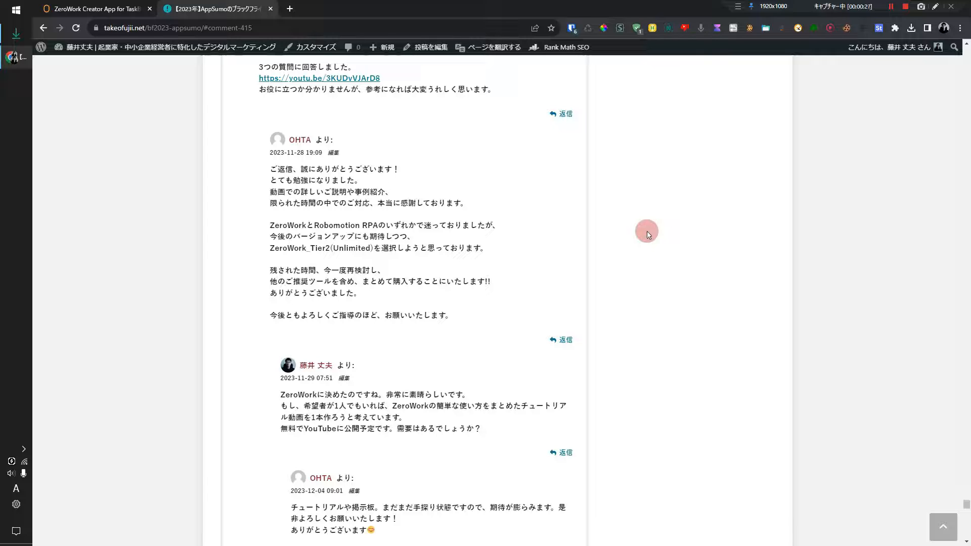
# Step: Open the ZeroWork Agent download page from the resource links at the end of the ZeroWork Creator App site
pyautogui.click(114, 10)
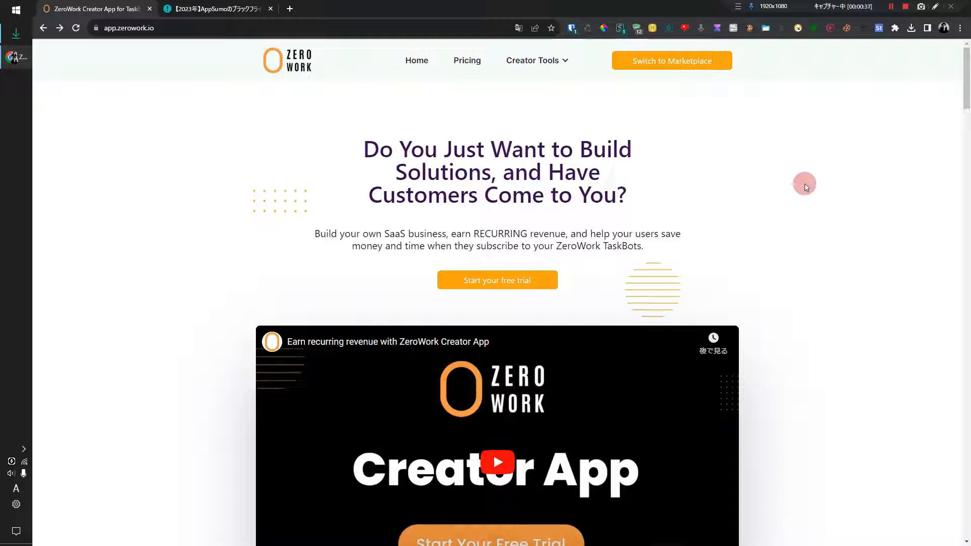
pyautogui.press('End')
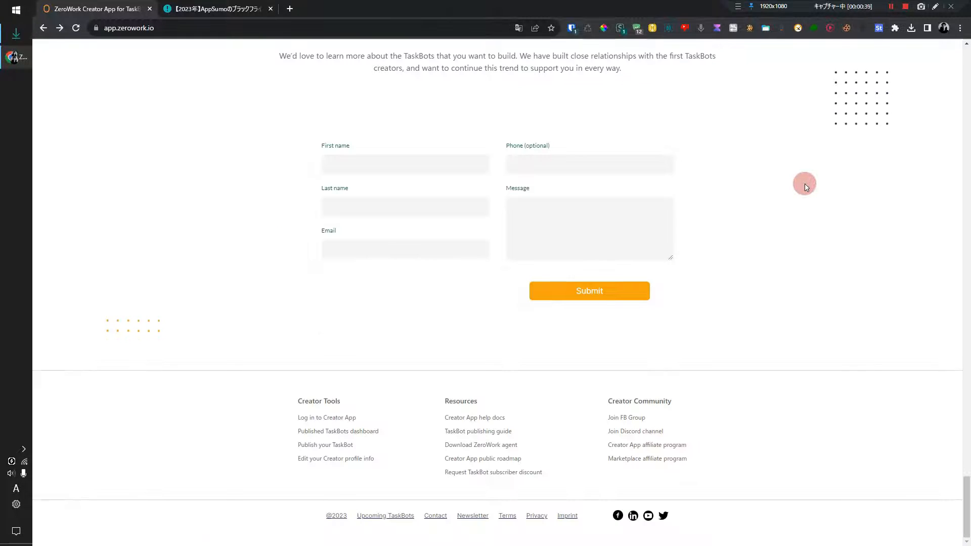
pyautogui.moveTo(440, 399); pyautogui.dragTo(504, 402)
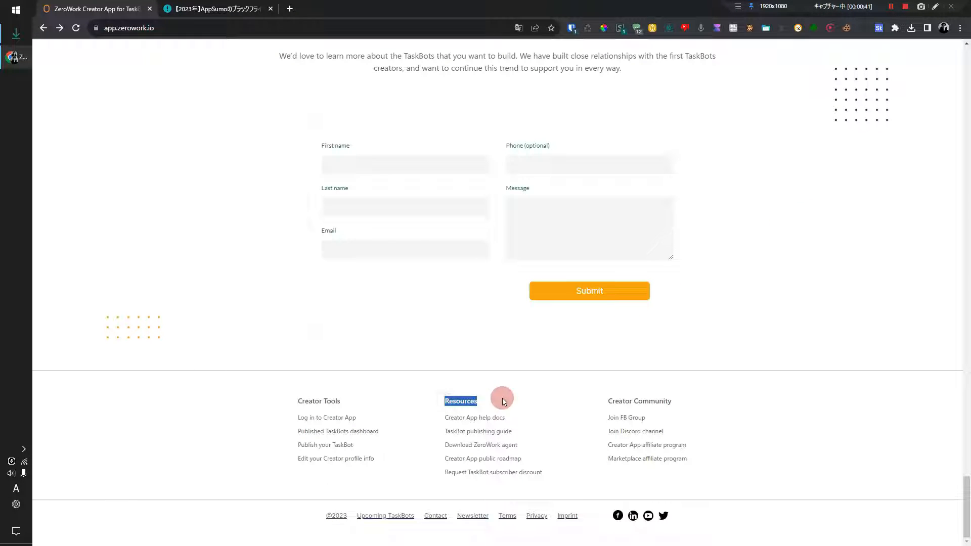
pyautogui.click(478, 445)
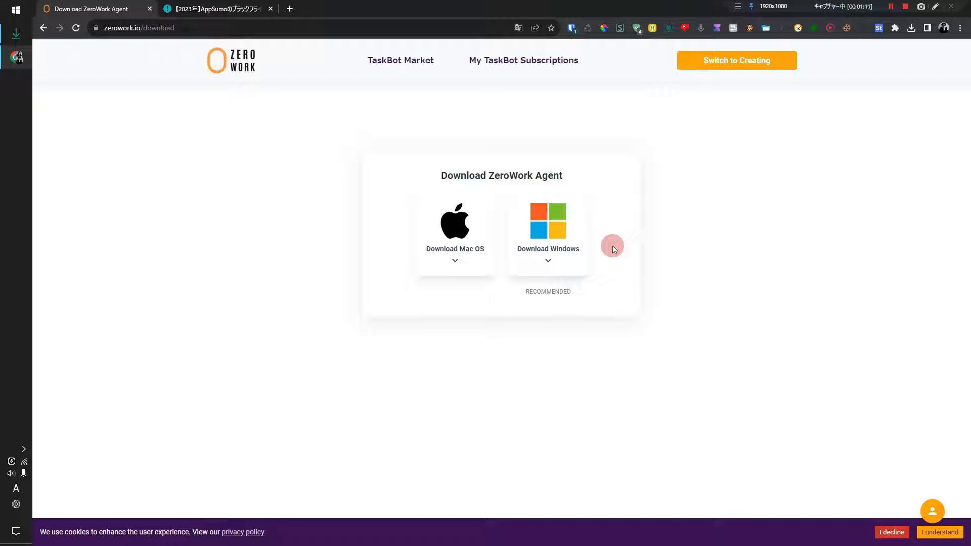
# Step: Launch the installed ZeroWork Agent and check its status among the background apps
pyautogui.press('super')
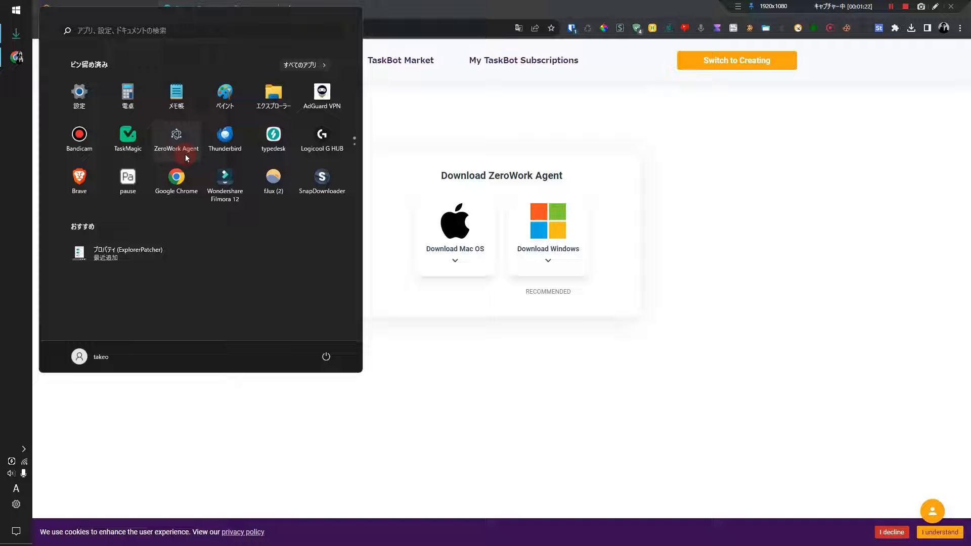
pyautogui.click(183, 138)
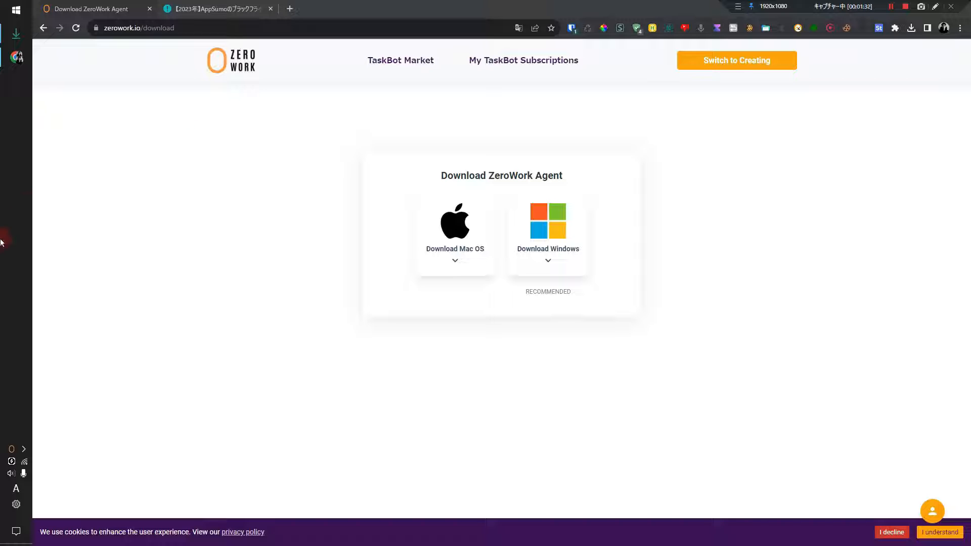
pyautogui.rightClick(9, 453)
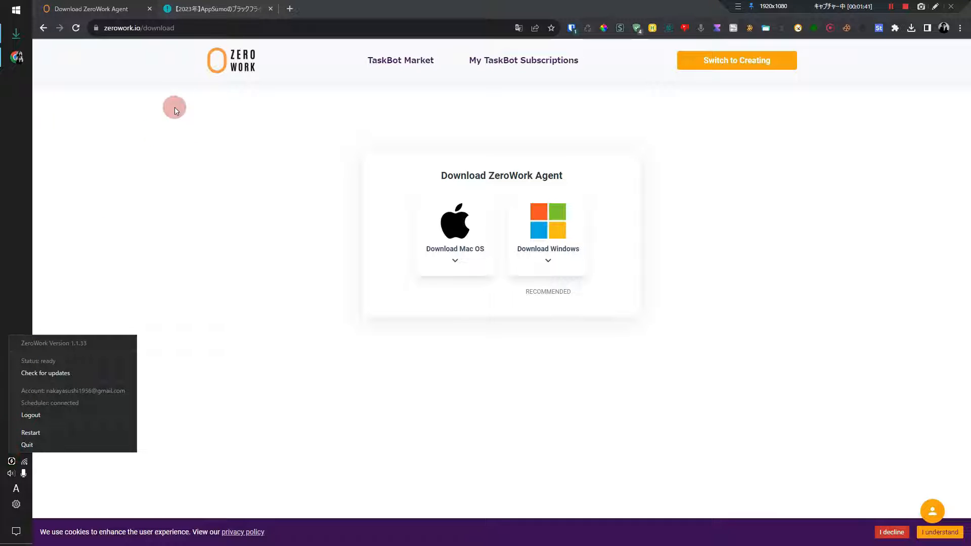
pyautogui.click(235, 150)
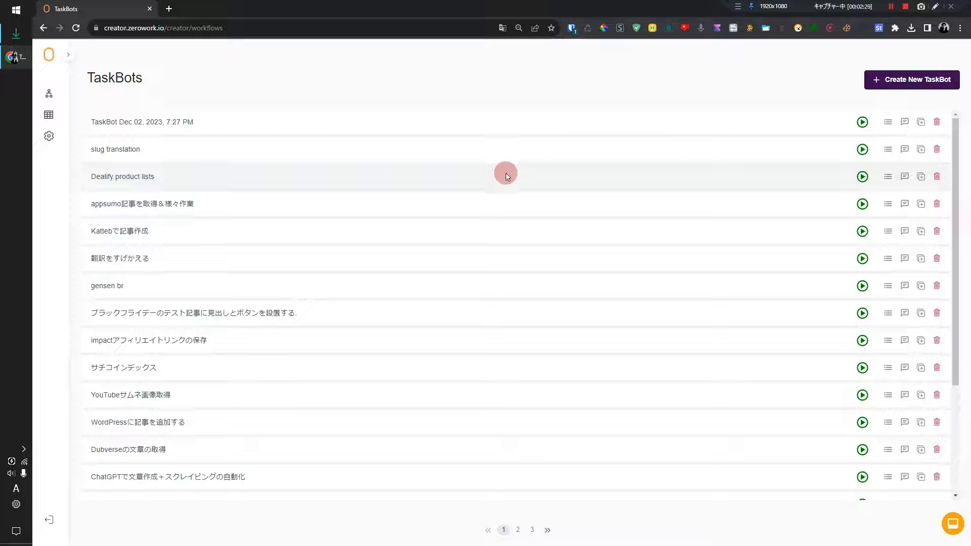
# Step: Create a new TaskBot and name it テスト自動化
pyautogui.click(884, 74)
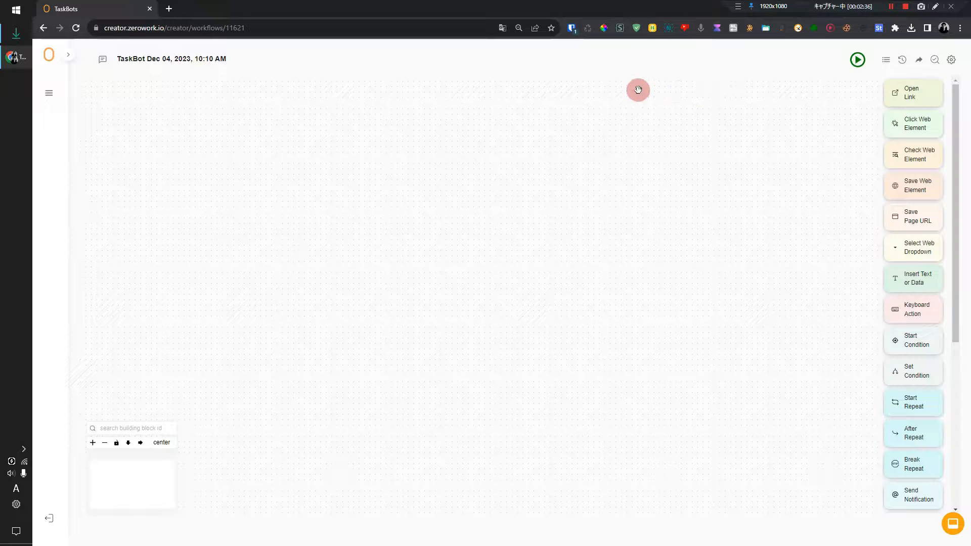
pyautogui.click(208, 70)
pyautogui.write('テスト自動化')
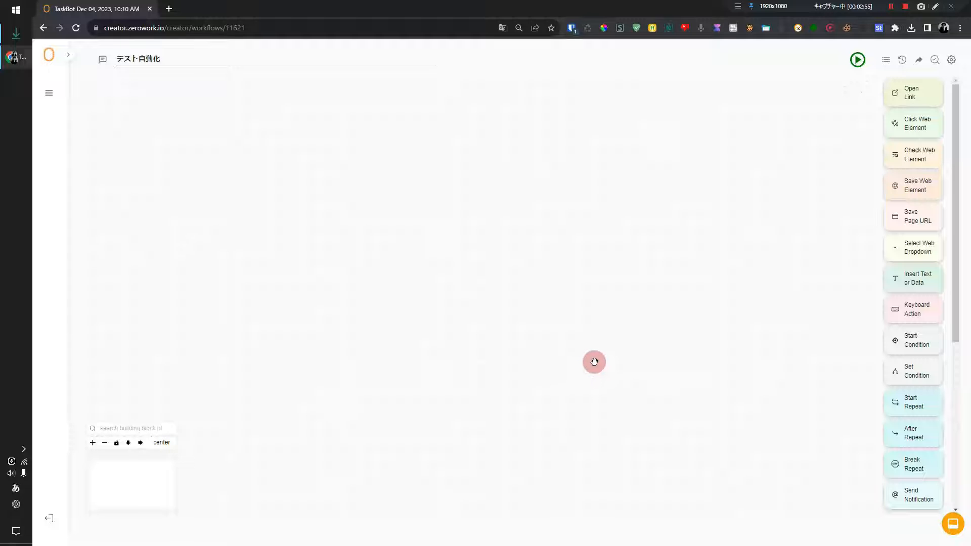
# Step: Add an Open Link building block to the middle of the TaskBot canvas
pyautogui.scroll(-5, 914, 156)
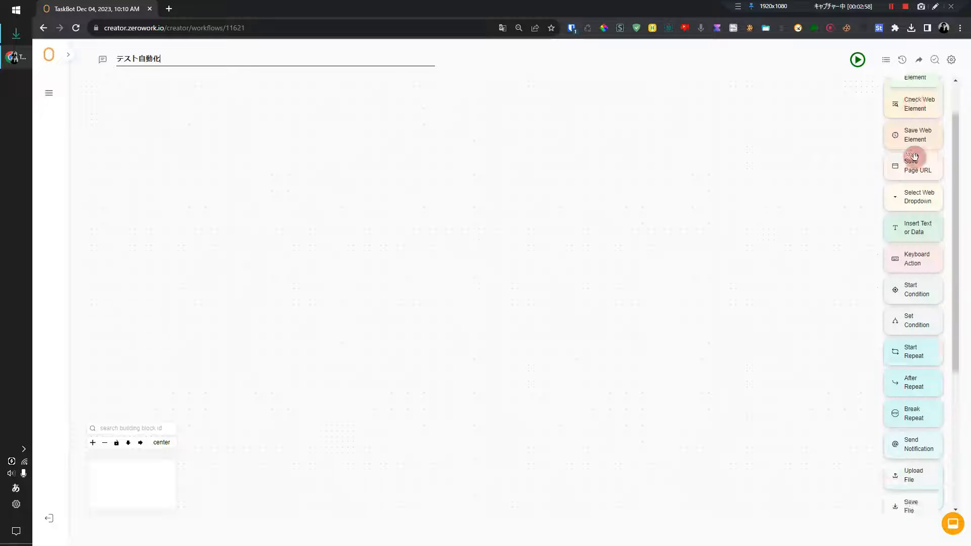
pyautogui.scroll(5, 916, 303)
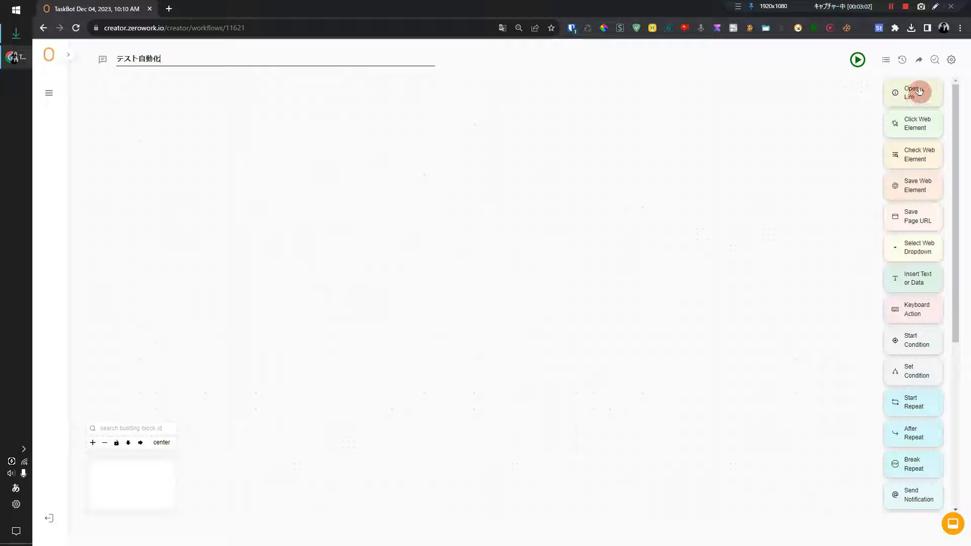
pyautogui.moveTo(920, 97); pyautogui.dragTo(514, 305)
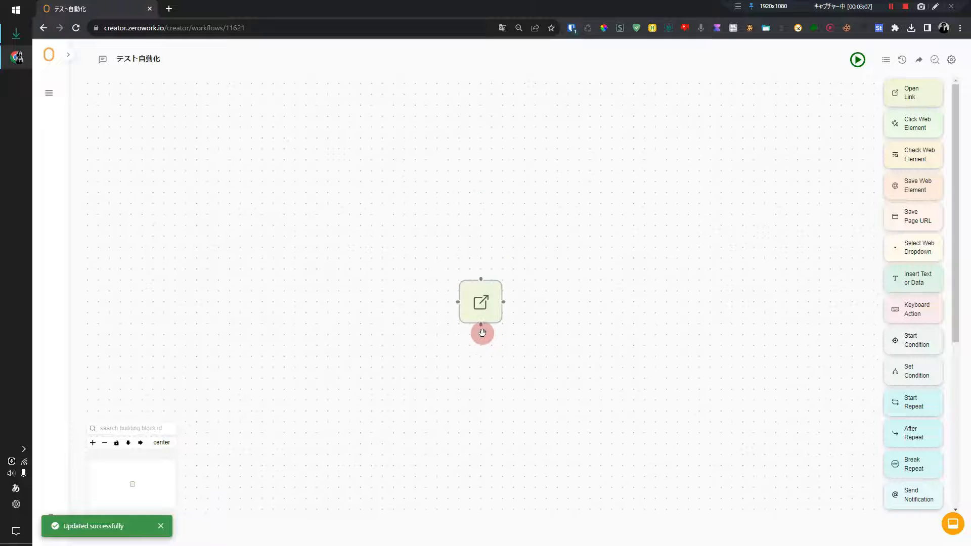
pyautogui.moveTo(467, 299)
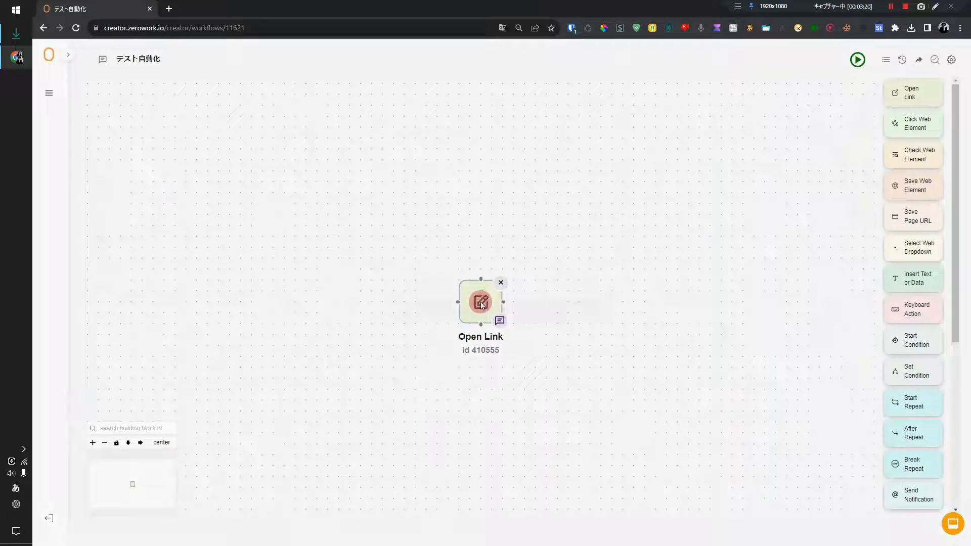
pyautogui.click(480, 304)
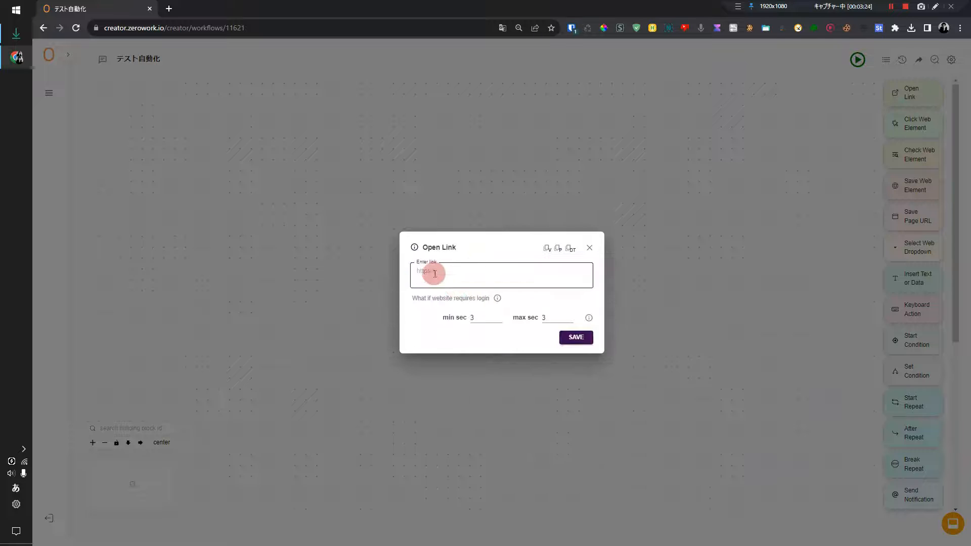
pyautogui.click(437, 275)
pyautogui.write('https://takeofuji.net/')
pyautogui.moveTo(512, 271); pyautogui.dragTo(389, 263)
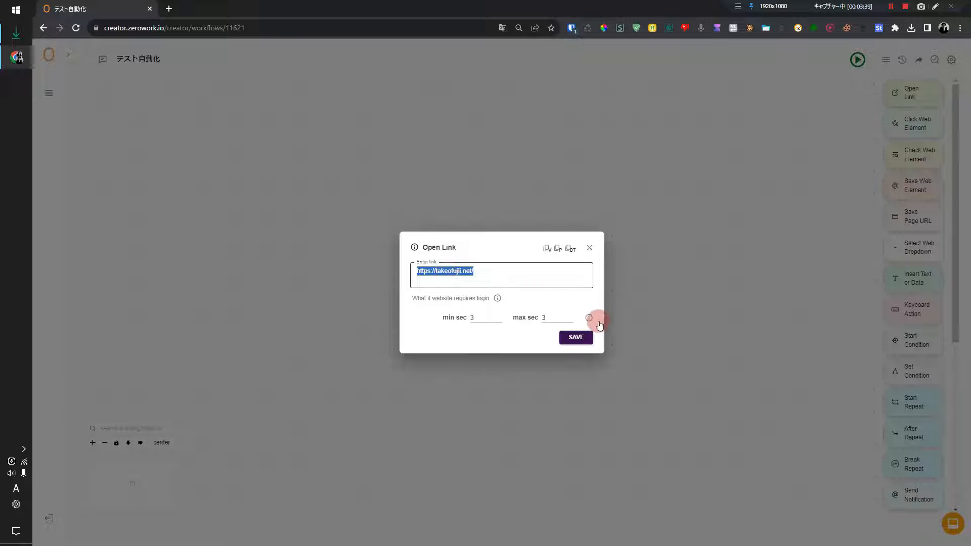
pyautogui.click(576, 337)
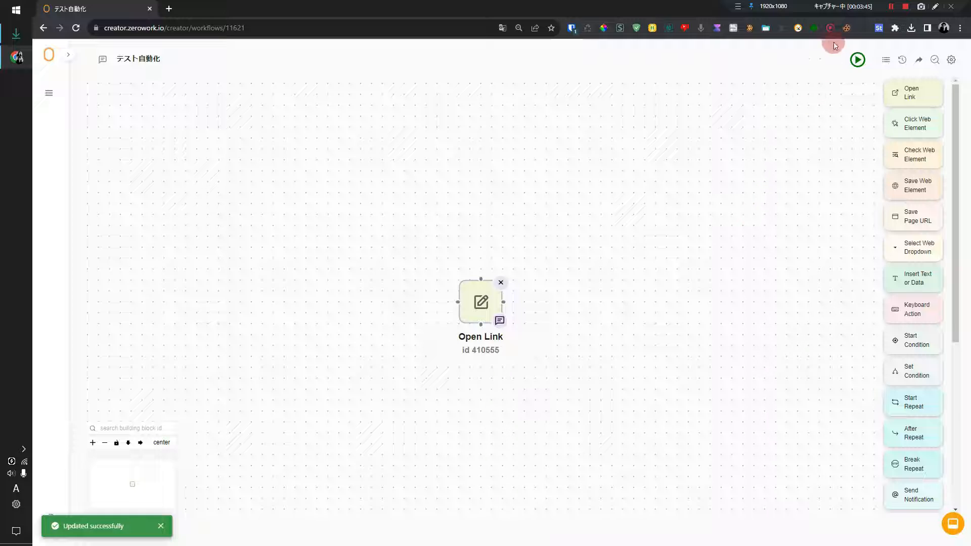
# Step: Run the テスト自動化 TaskBot and close its run log
pyautogui.click(855, 71)
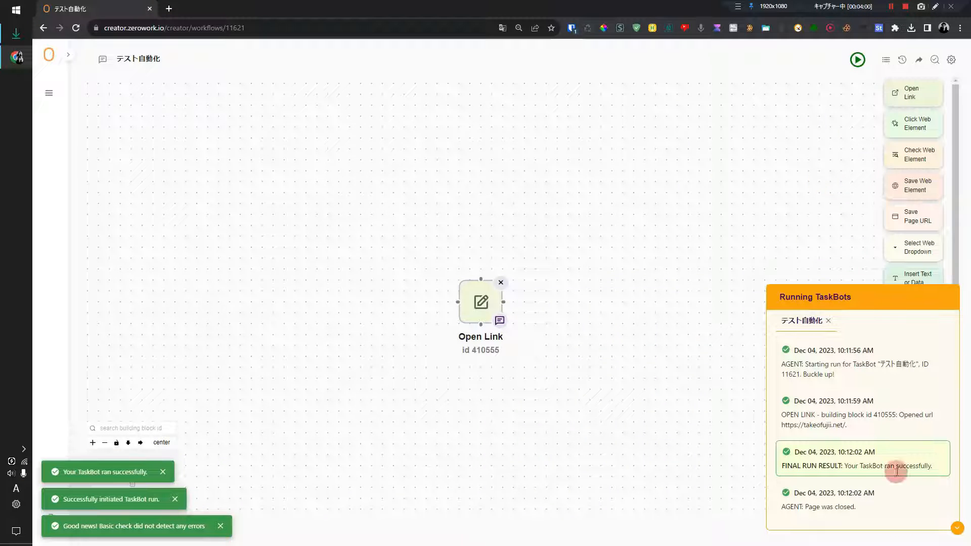
pyautogui.click(956, 527)
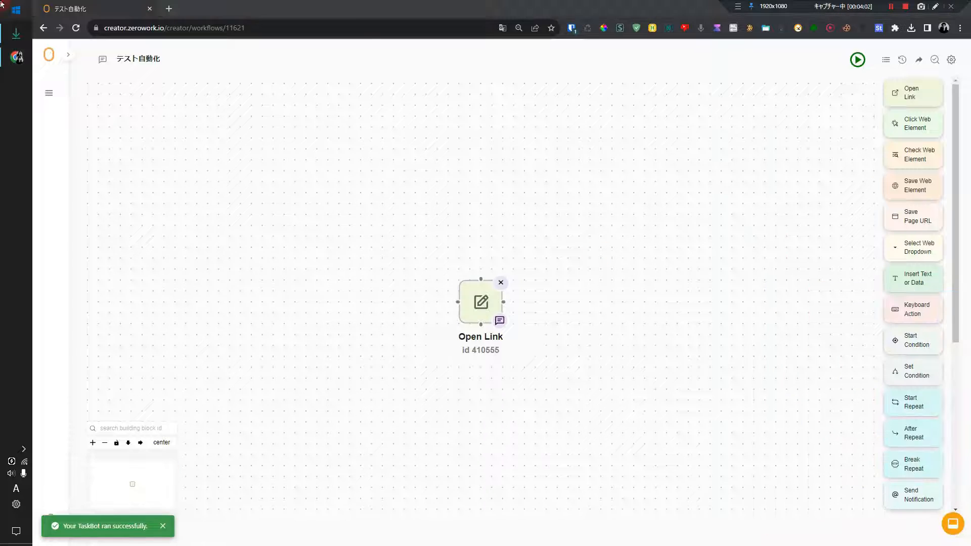
# Step: Check the hidden background apps for ZeroWork Agent and try to run the TaskBot without it
pyautogui.click(16, 10)
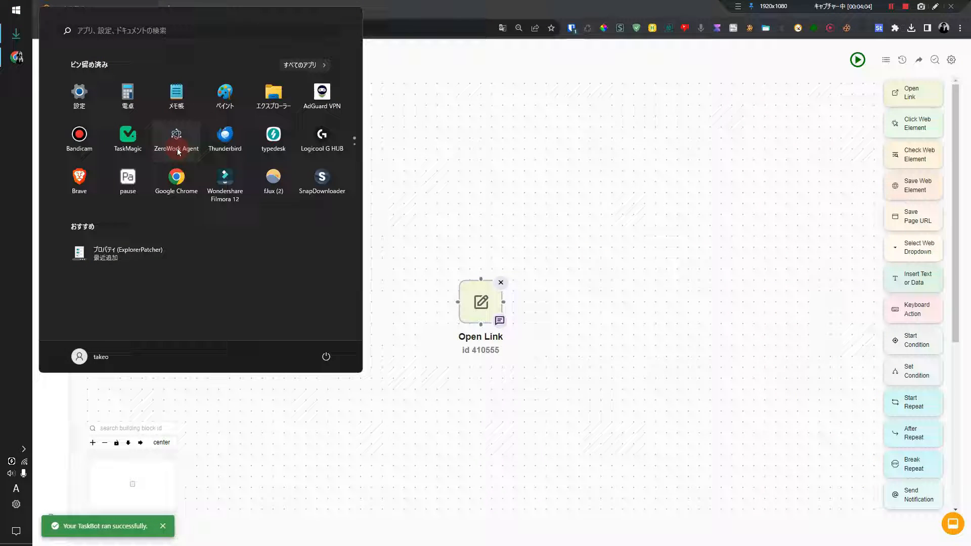
pyautogui.click(502, 231)
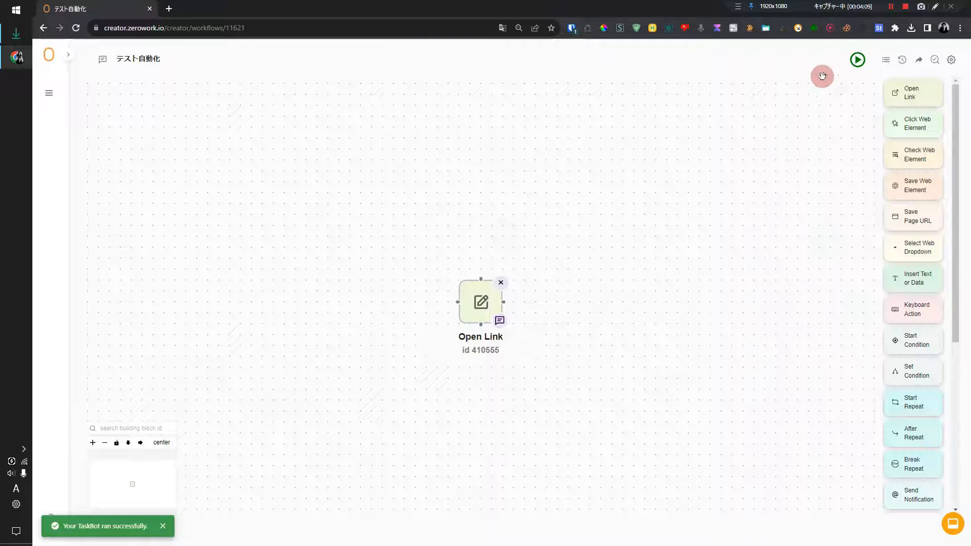
pyautogui.click(28, 451)
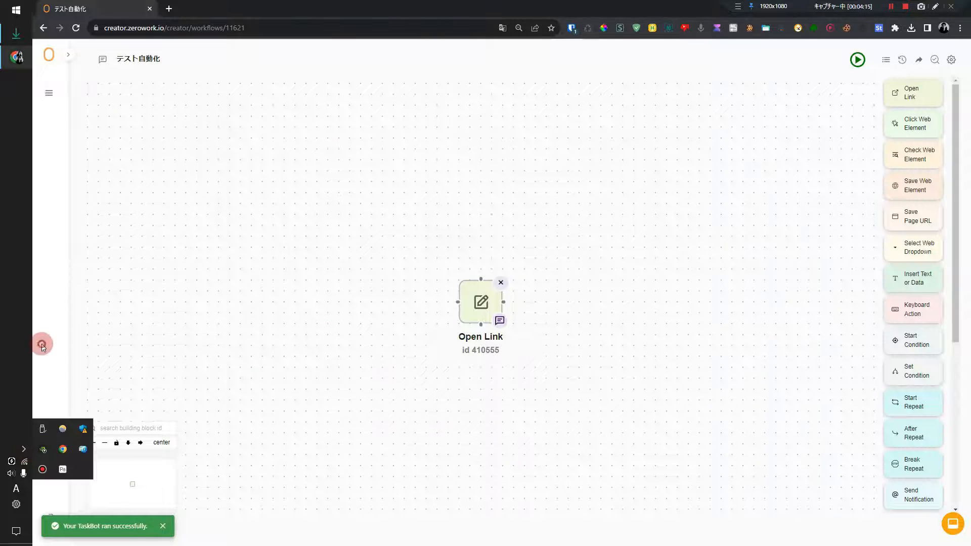
pyautogui.click(790, 192)
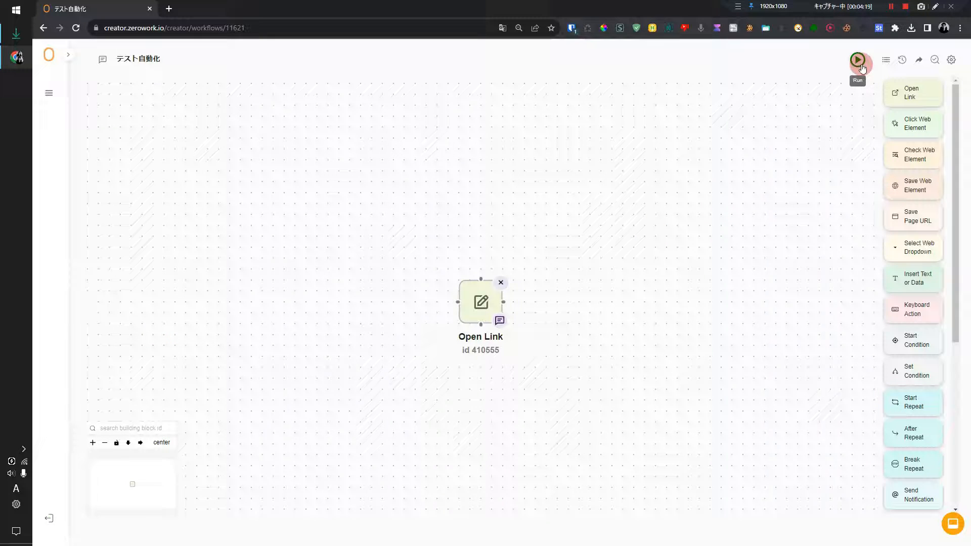
pyautogui.click(858, 61)
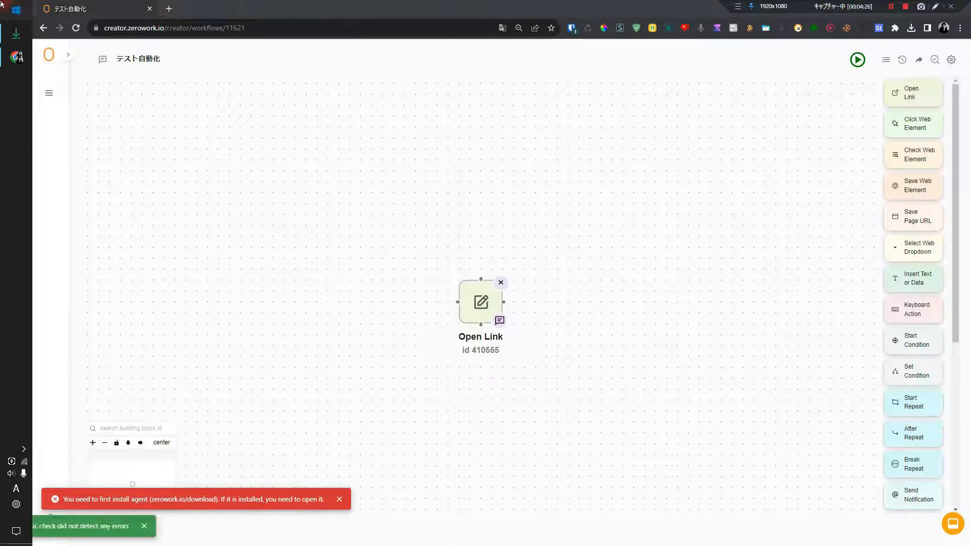
# Step: Launch ZeroWork Agent again and rerun the テスト自動化 TaskBot
pyautogui.click(16, 9)
pyautogui.click(187, 134)
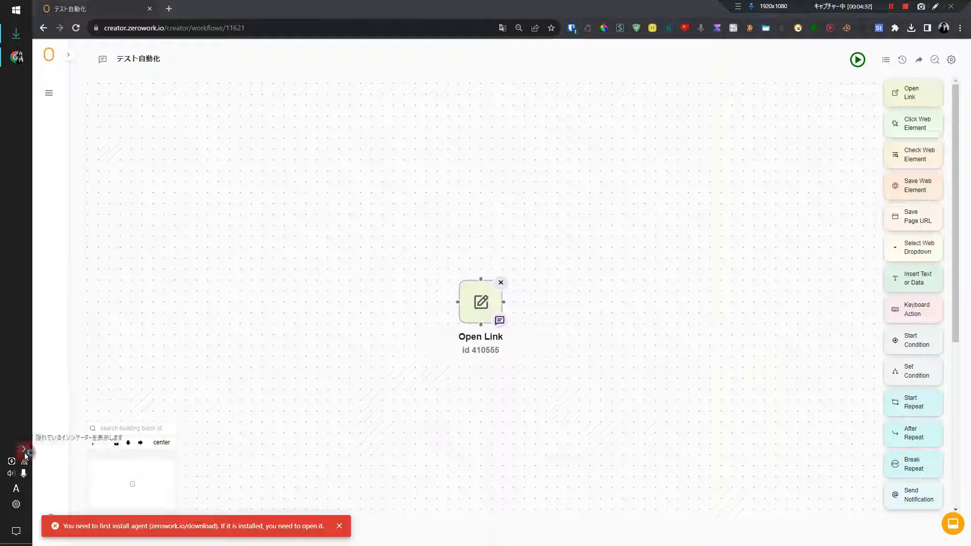
pyautogui.click(856, 60)
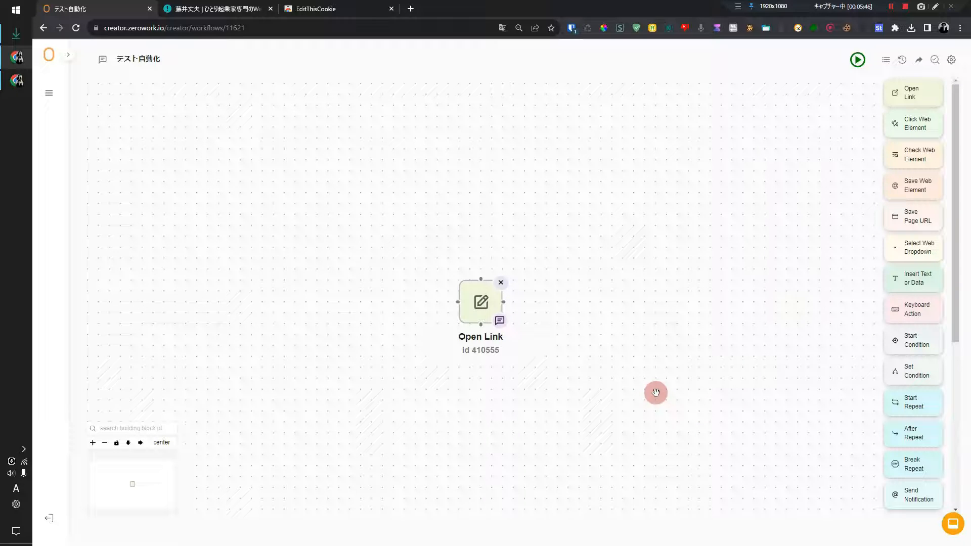
# Step: Compare the takeofujii.net home page in the incognito window with the logged-in version in the regular browser window
pyautogui.click(16, 80)
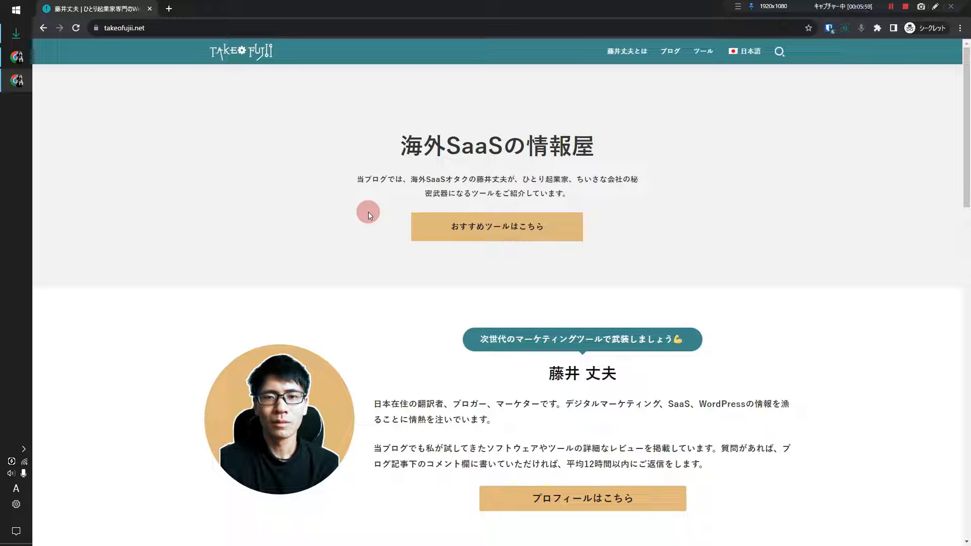
pyautogui.click(17, 80)
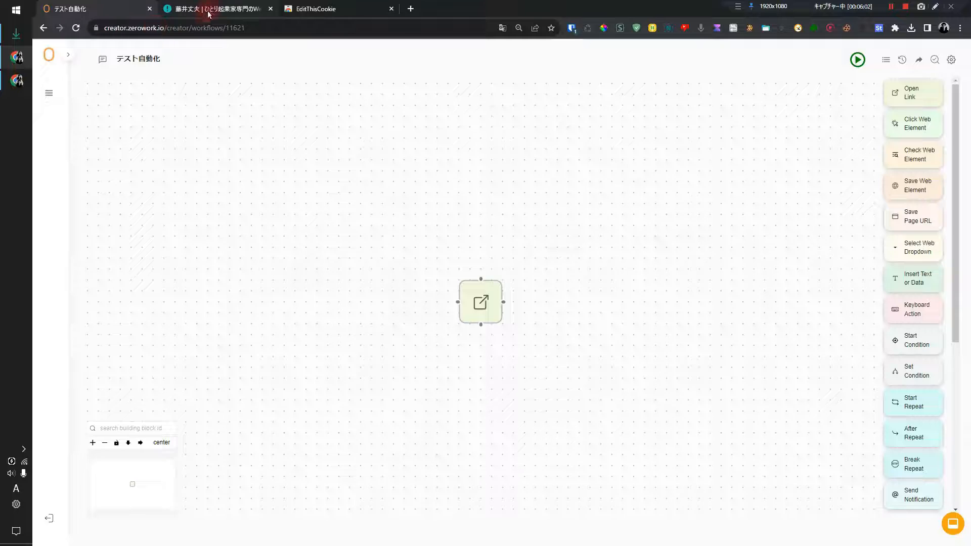
pyautogui.click(205, 14)
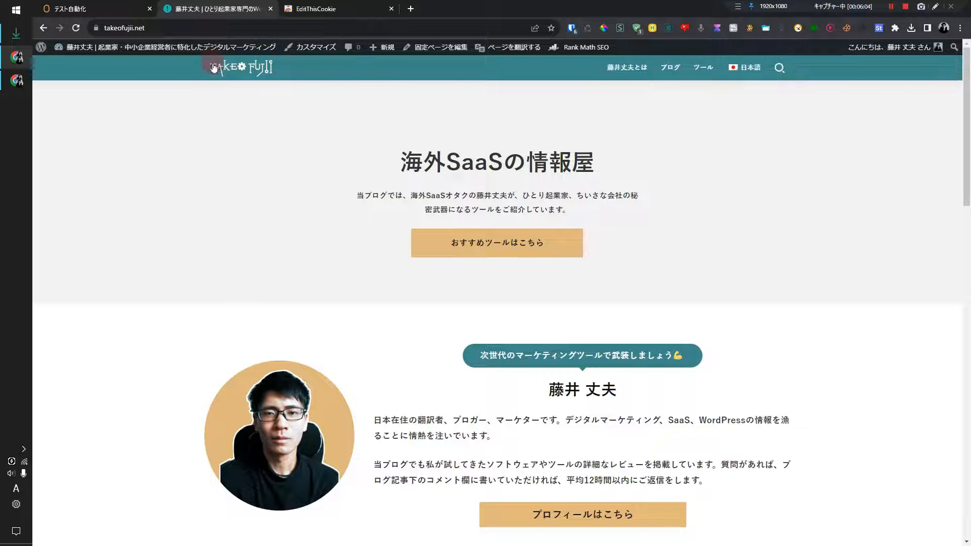
pyautogui.moveTo(222, 48)
pyautogui.click(17, 81)
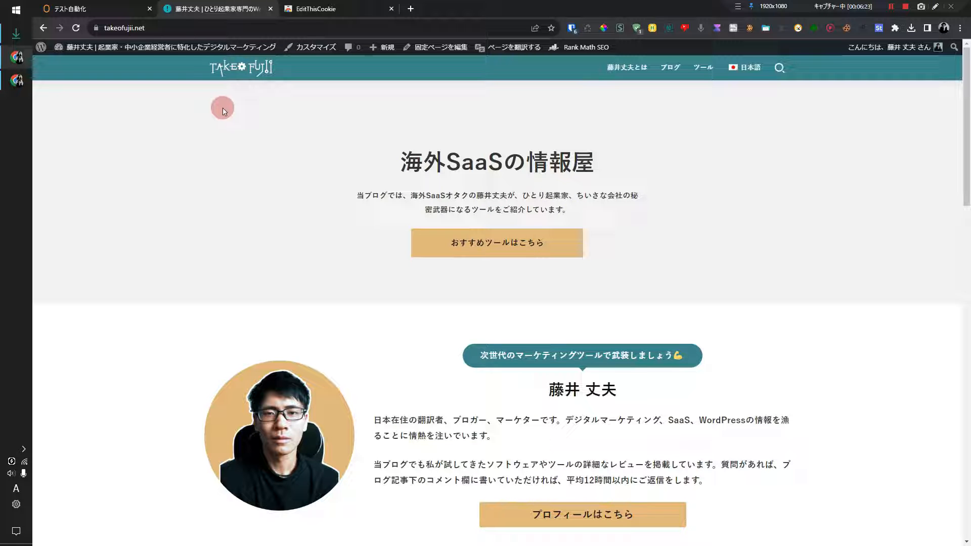
# Step: Add the EditThisCookie extension to Chrome from its Web Store page and pin it
pyautogui.click(354, 9)
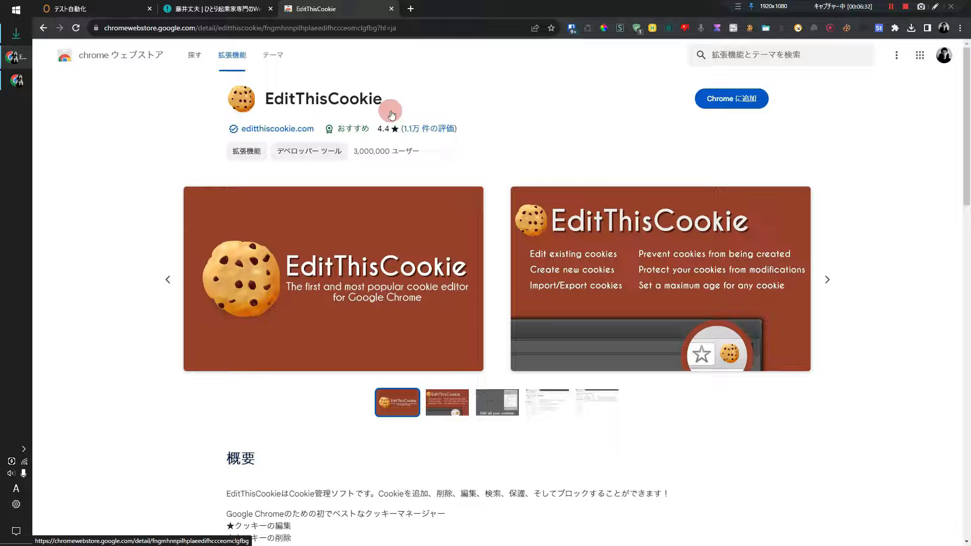
pyautogui.click(748, 100)
pyautogui.click(551, 144)
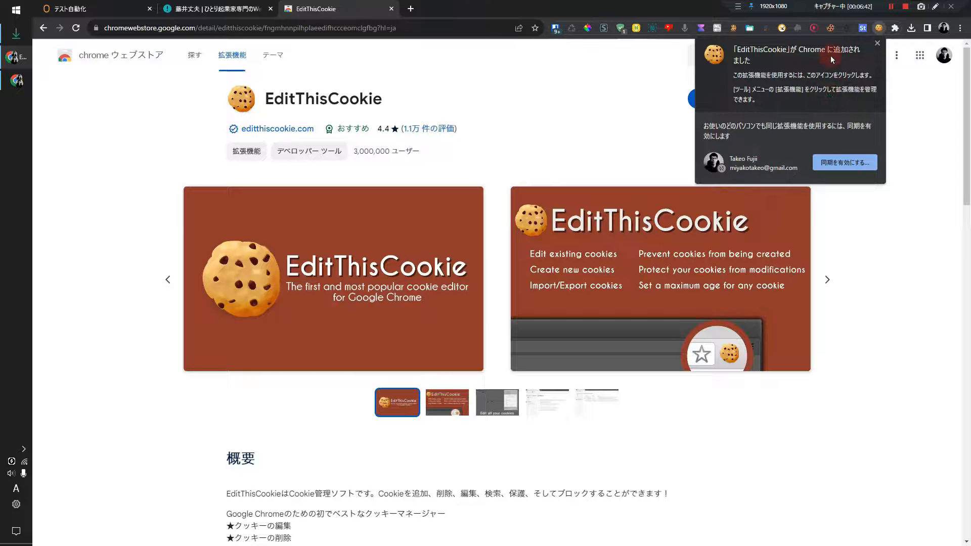
pyautogui.click(895, 28)
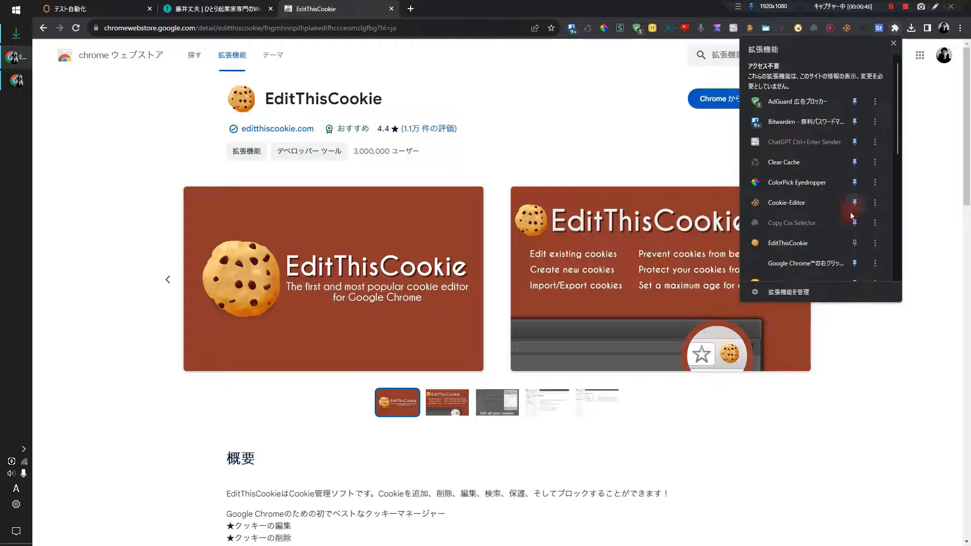
pyautogui.click(855, 242)
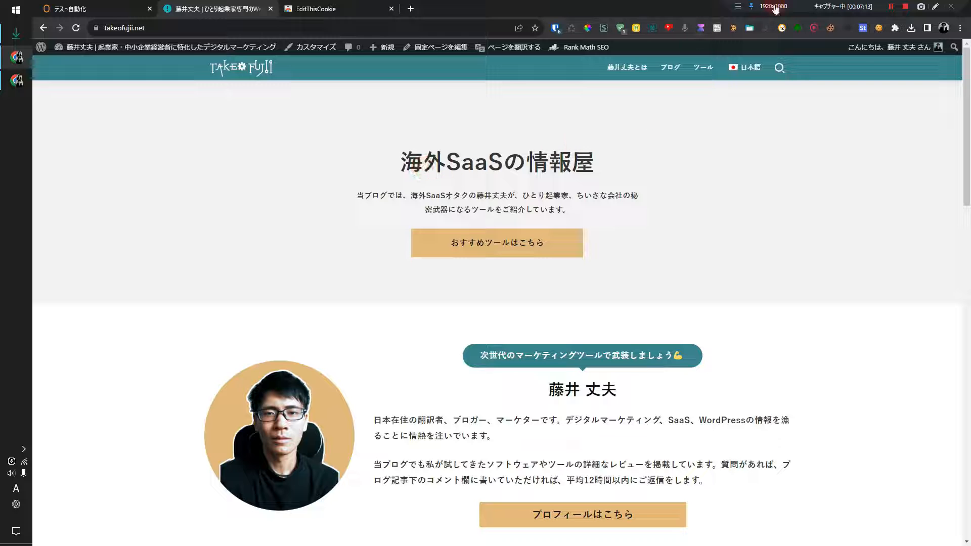
# Step: Export the takeofujii.net login cookies with the EditThisCookie extension
pyautogui.click(878, 28)
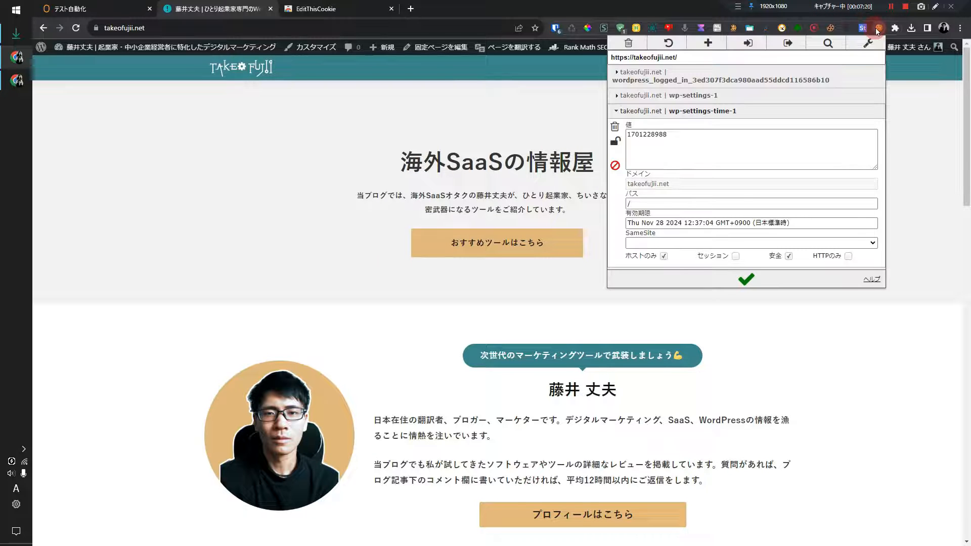
pyautogui.click(781, 45)
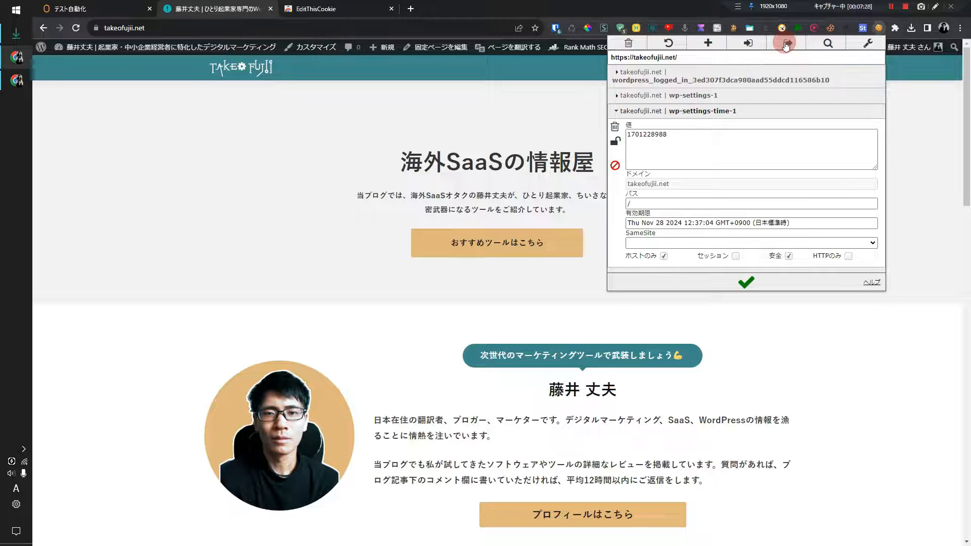
pyautogui.click(242, 138)
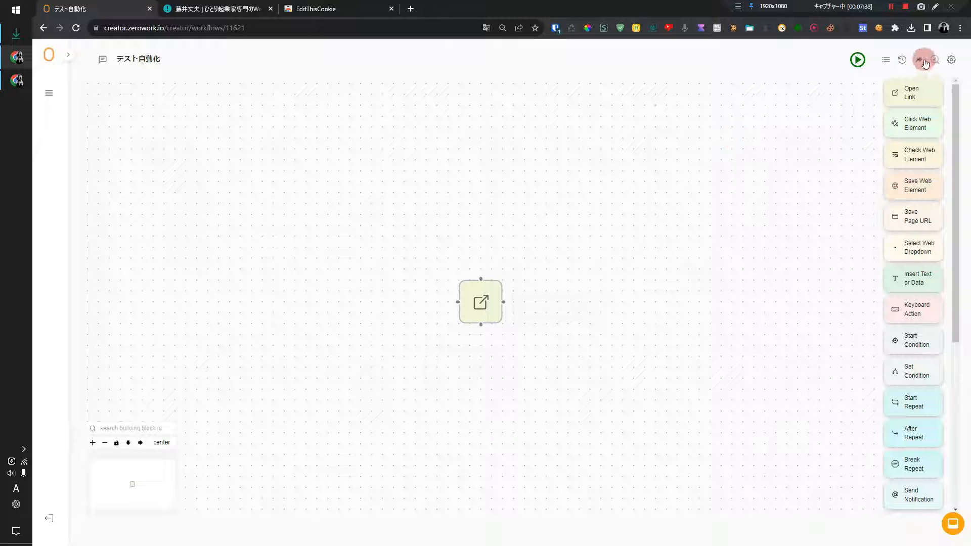
# Step: Paste the exported takeofujii.net cookies into the Cookies field of the テスト自動化 TaskBot's settings and run the TaskBot
pyautogui.click(952, 63)
pyautogui.click(541, 288)
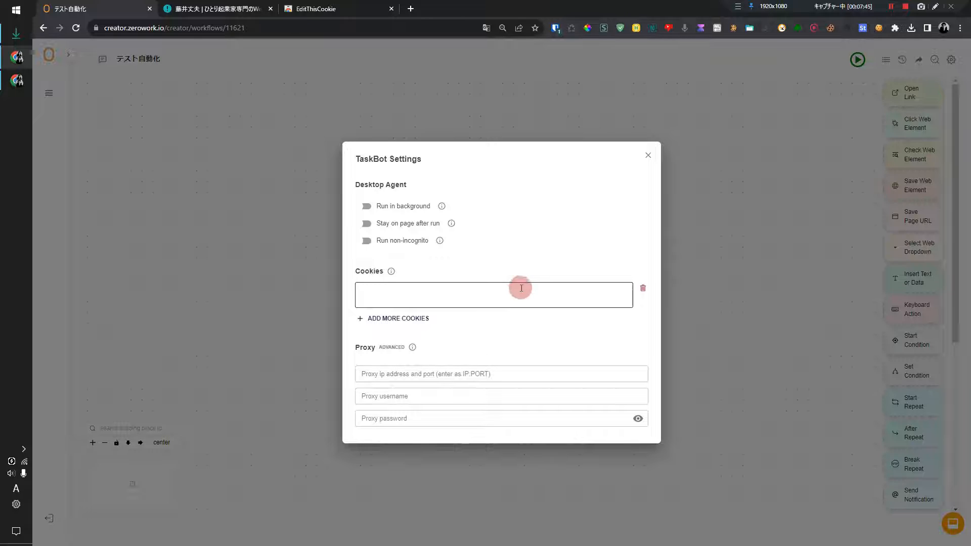
pyautogui.click(248, 9)
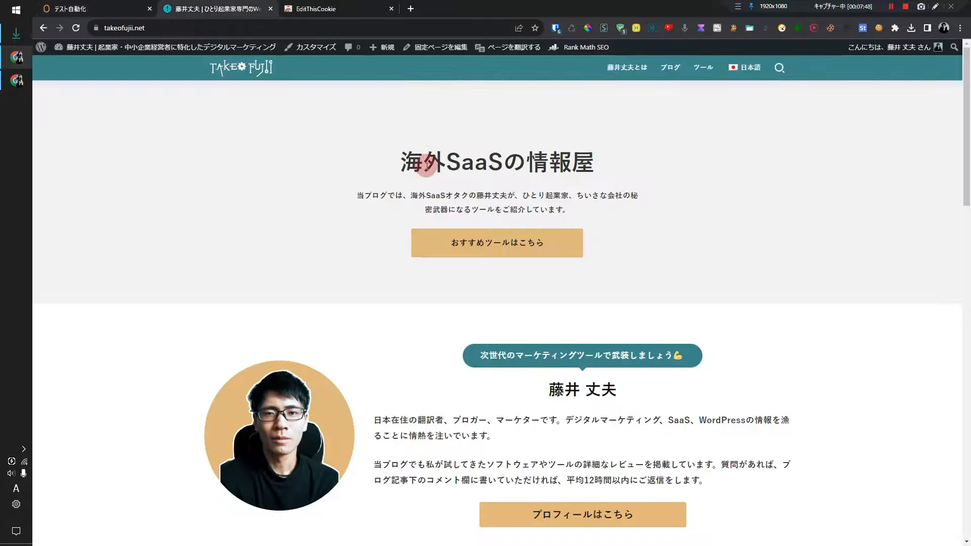
pyautogui.click(121, 7)
pyautogui.click(524, 307)
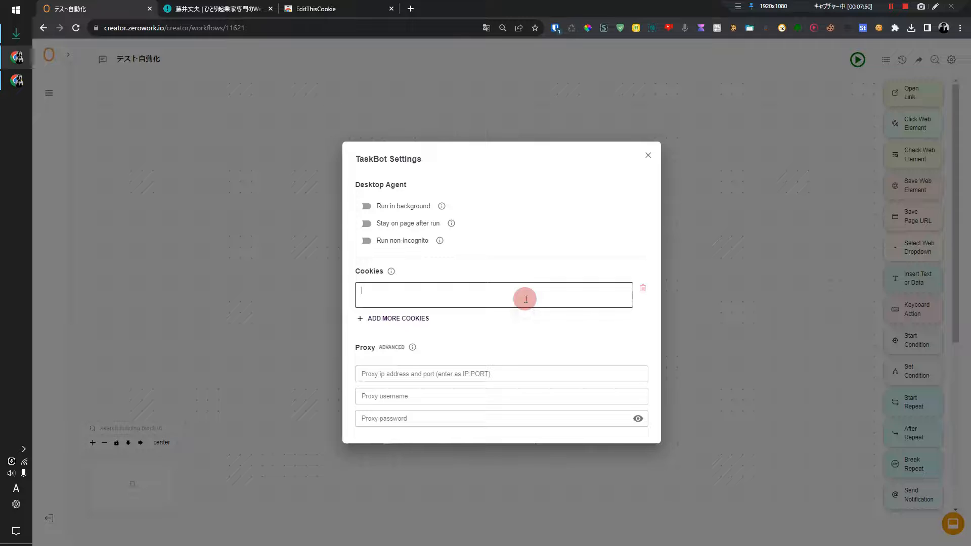
pyautogui.hotkey('ctrl', 'v')
pyautogui.click(647, 142)
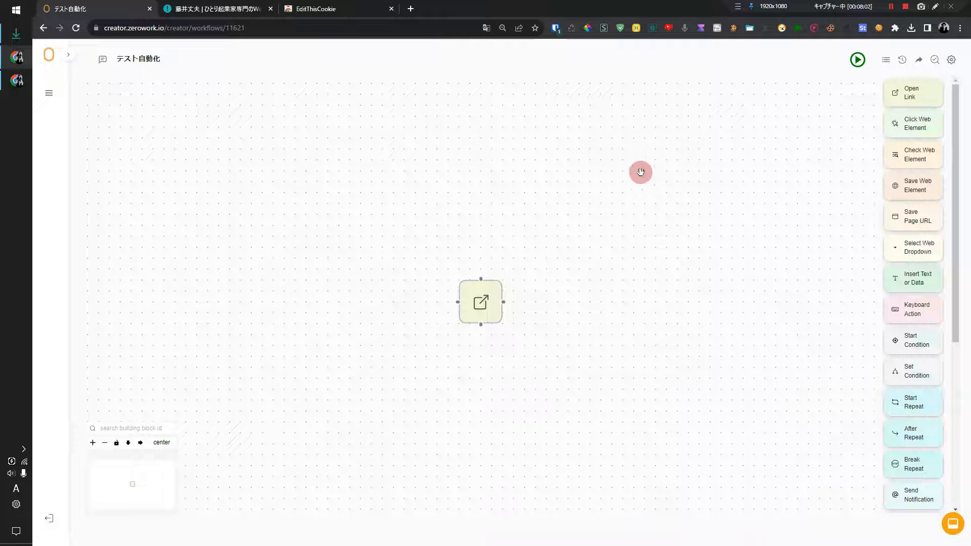
pyautogui.click(857, 59)
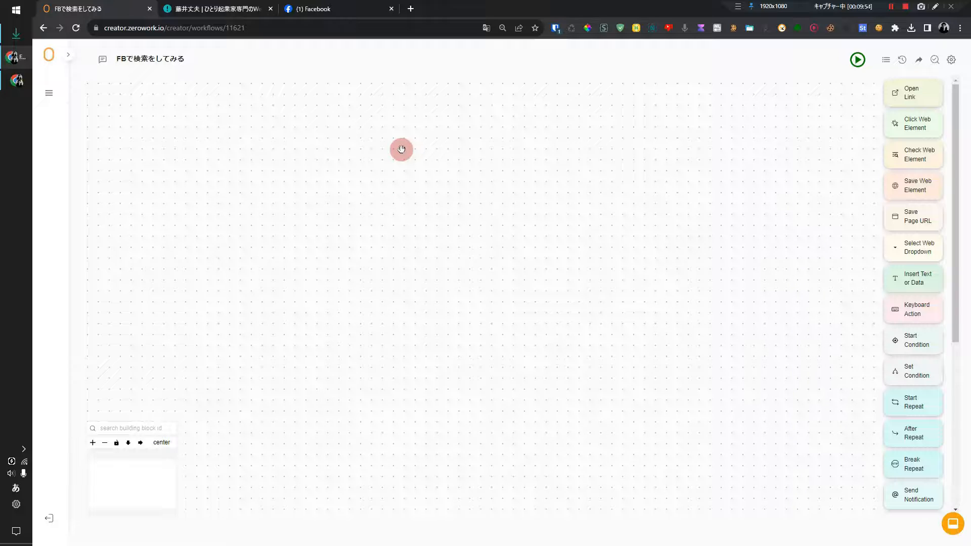
# Step: Examine how keyboard focus moves through the links of the Facebook home page
pyautogui.click(324, 8)
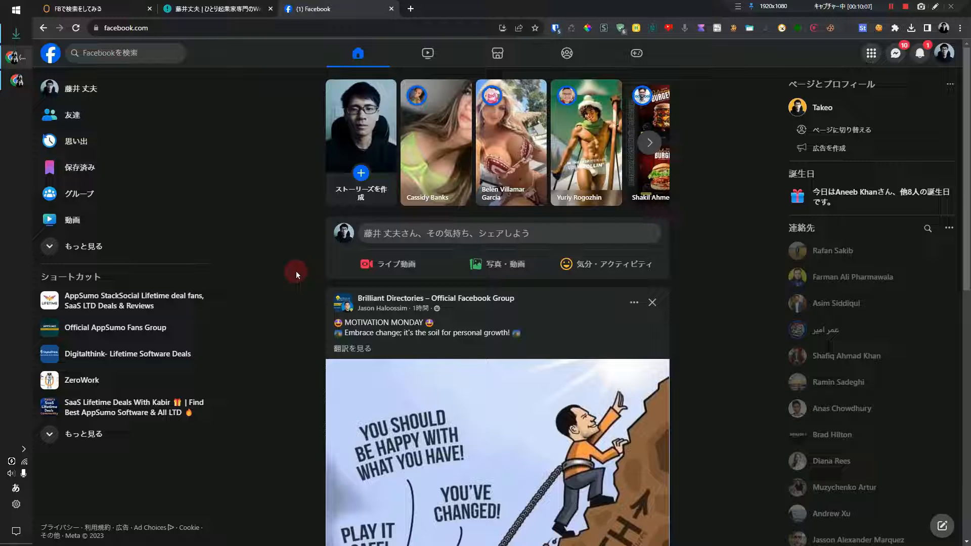
pyautogui.press('Tab')
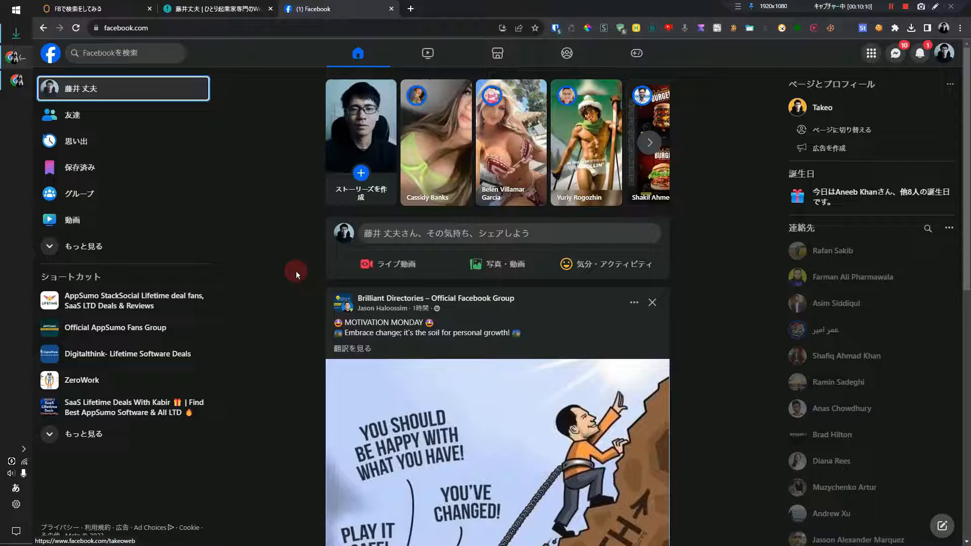
pyautogui.press('Tab')
pyautogui.press('Tab')
pyautogui.press('Tab')
pyautogui.press('Tab')
pyautogui.press('Tab')
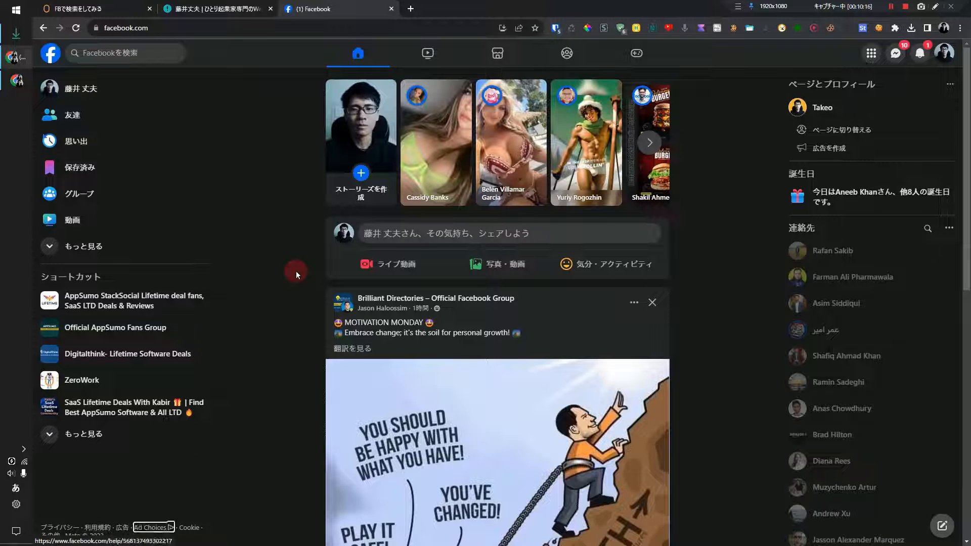
pyautogui.press('Tab')
pyautogui.press('Tab')
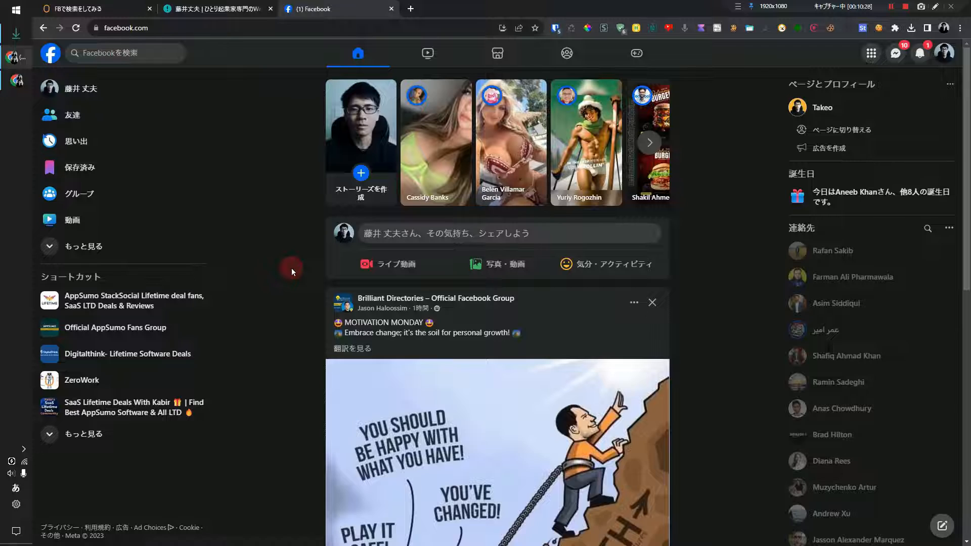
# Step: Reload the Facebook home page and check how many focus moves it takes to reach its search field
pyautogui.press('F5')
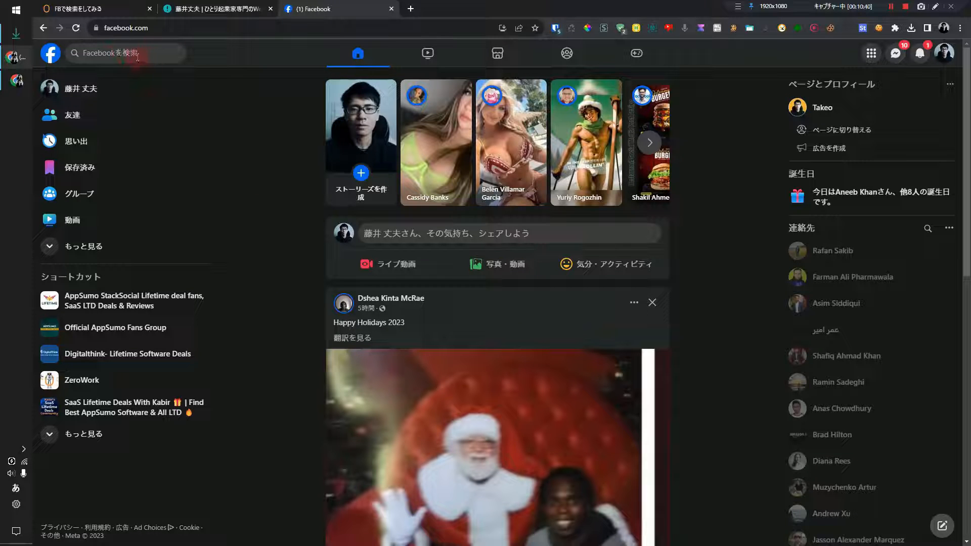
pyautogui.press('Tab')
pyautogui.press('Tab')
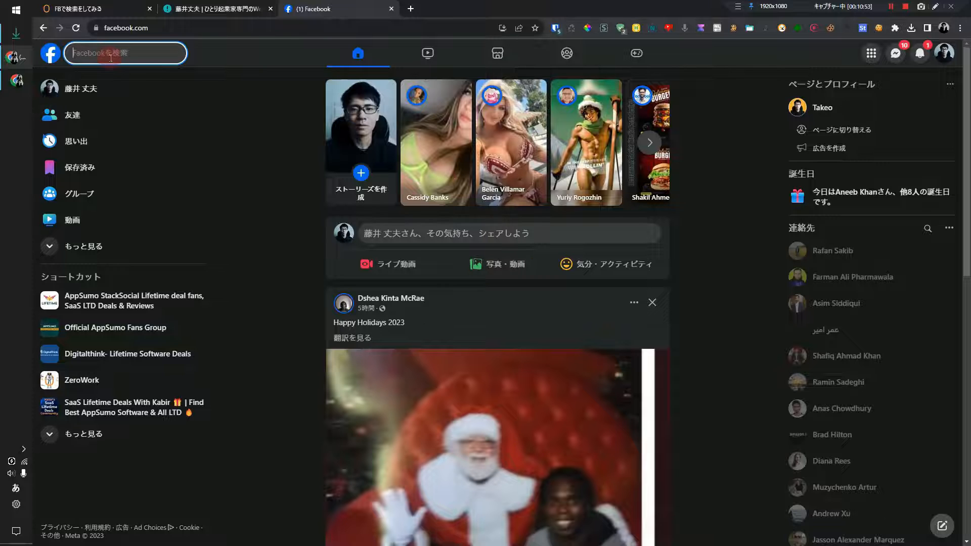
# Step: Add an Open Link block to the FBで検索をしてみる TaskBot and position it near the upper middle of the canvas
pyautogui.click(86, 9)
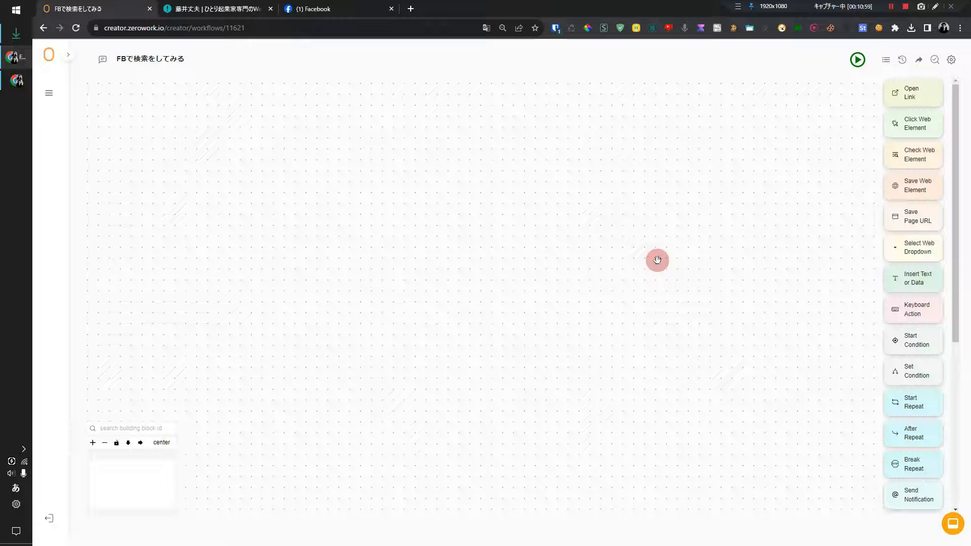
pyautogui.moveTo(913, 94); pyautogui.dragTo(517, 215)
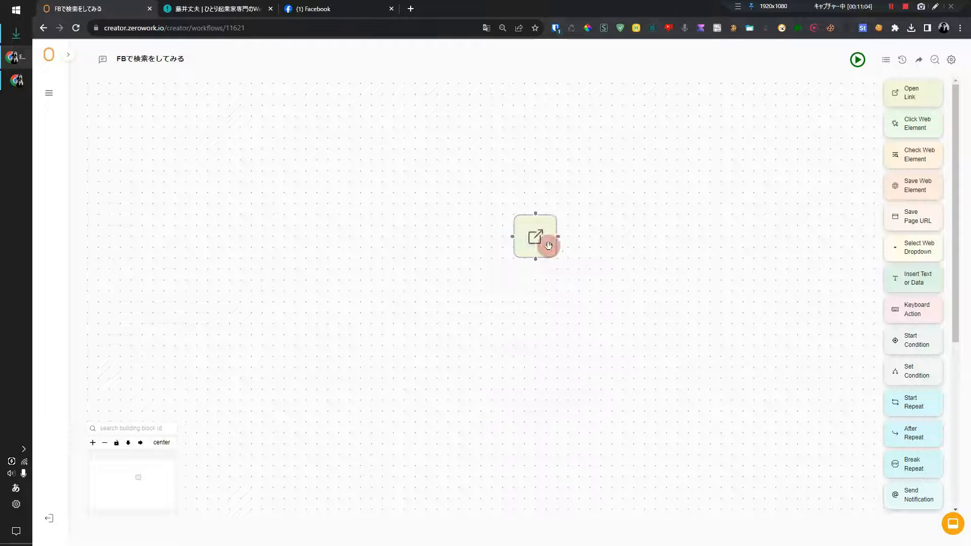
pyautogui.moveTo(532, 250); pyautogui.dragTo(502, 234)
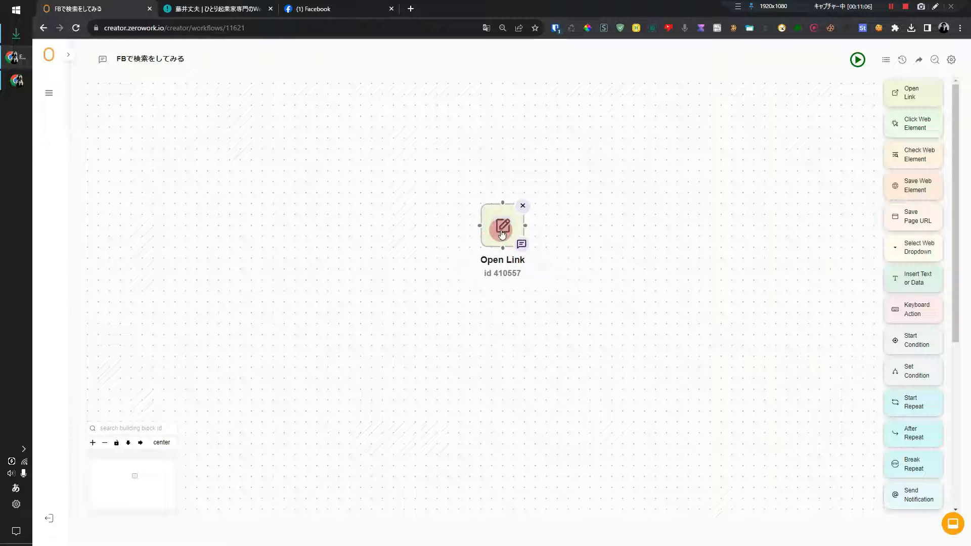
pyautogui.click(324, 10)
pyautogui.click(290, 28)
pyautogui.hotkey('ctrl', 'c')
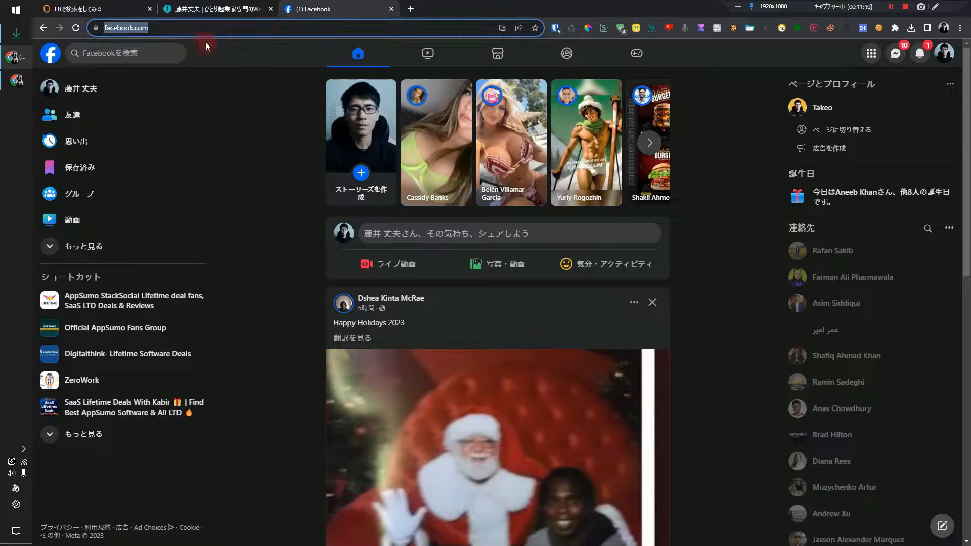
pyautogui.click(100, 9)
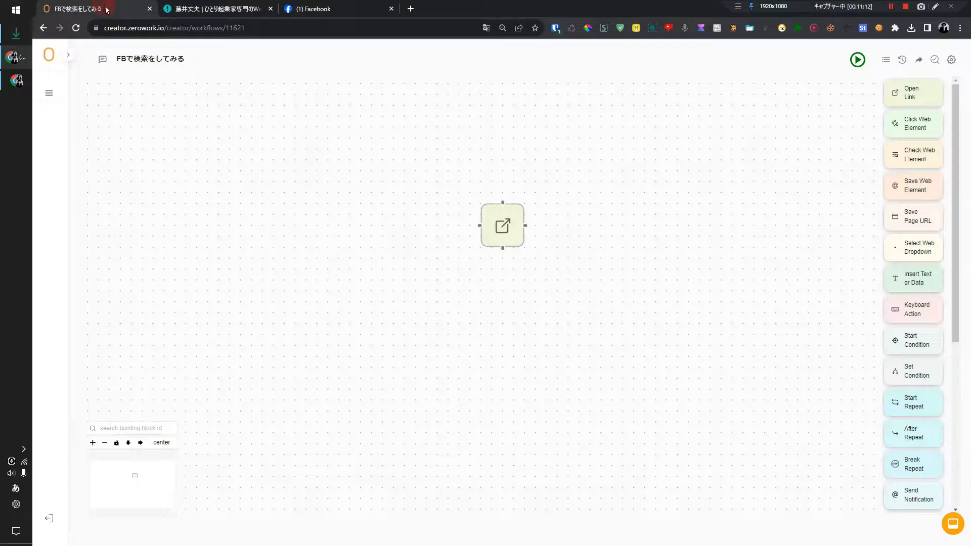
pyautogui.click(503, 231)
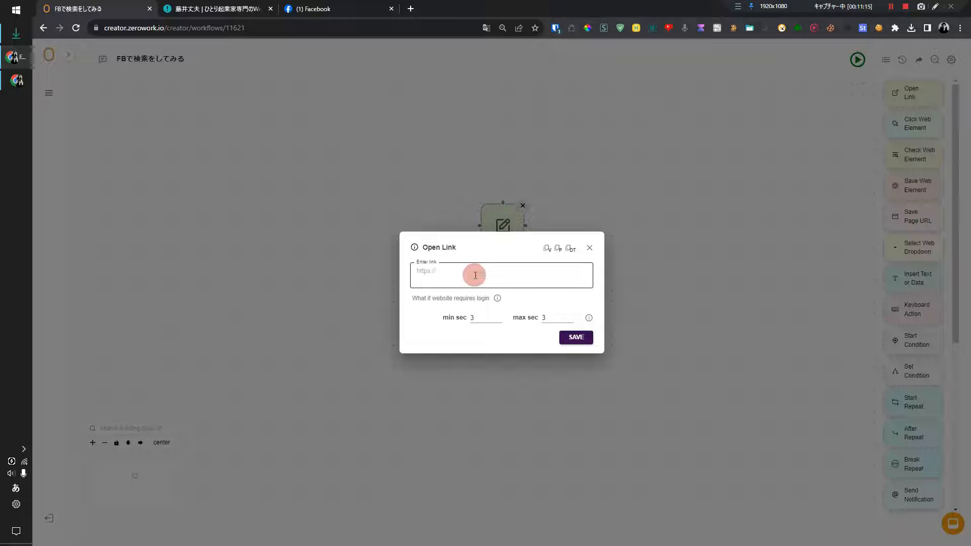
pyautogui.hotkey('ctrl', 'v')
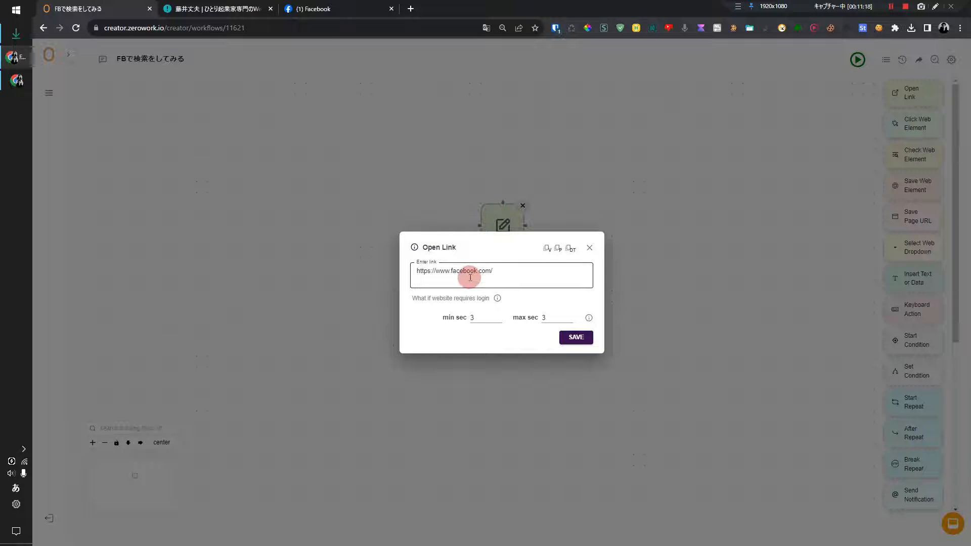
pyautogui.click(572, 337)
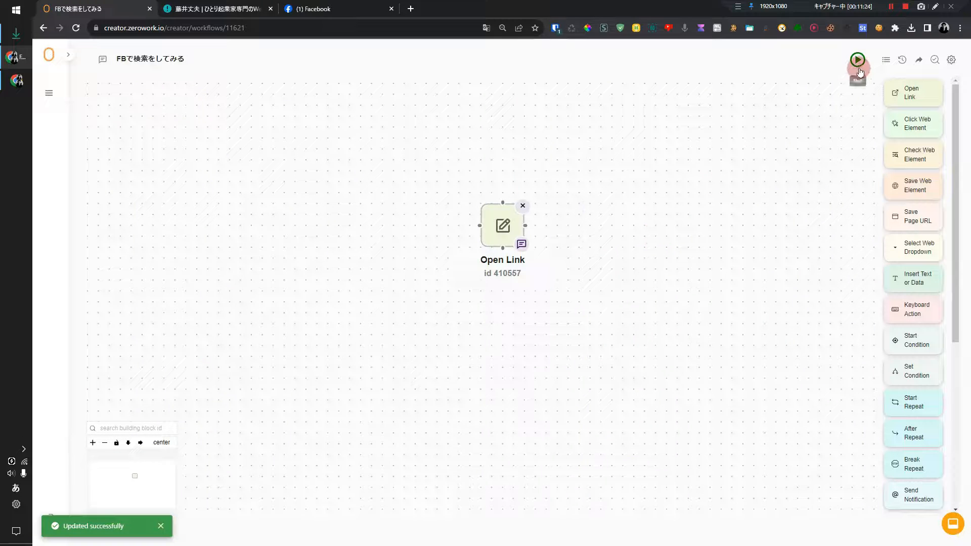
# Step: Run the FBで検索をしてみる TaskBot and collapse its run log
pyautogui.click(857, 61)
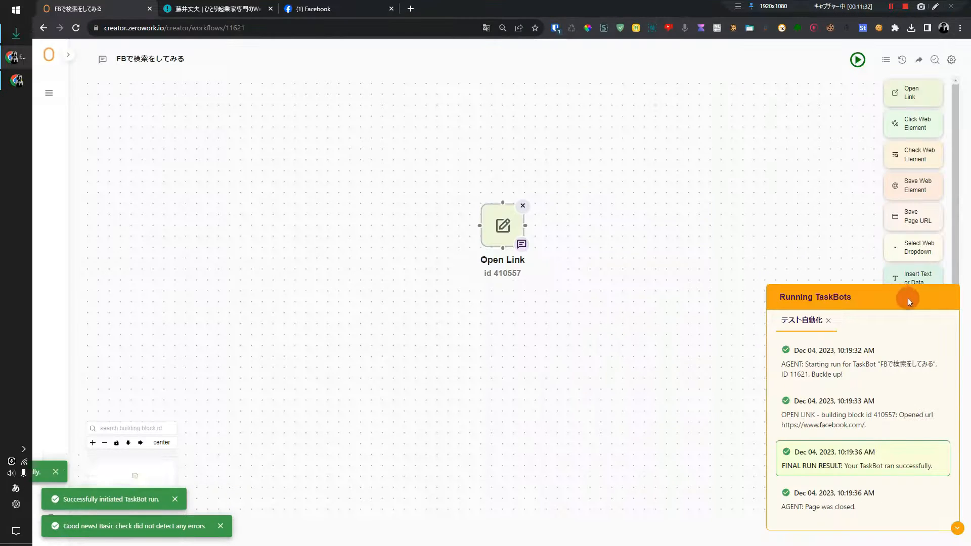
pyautogui.click(956, 527)
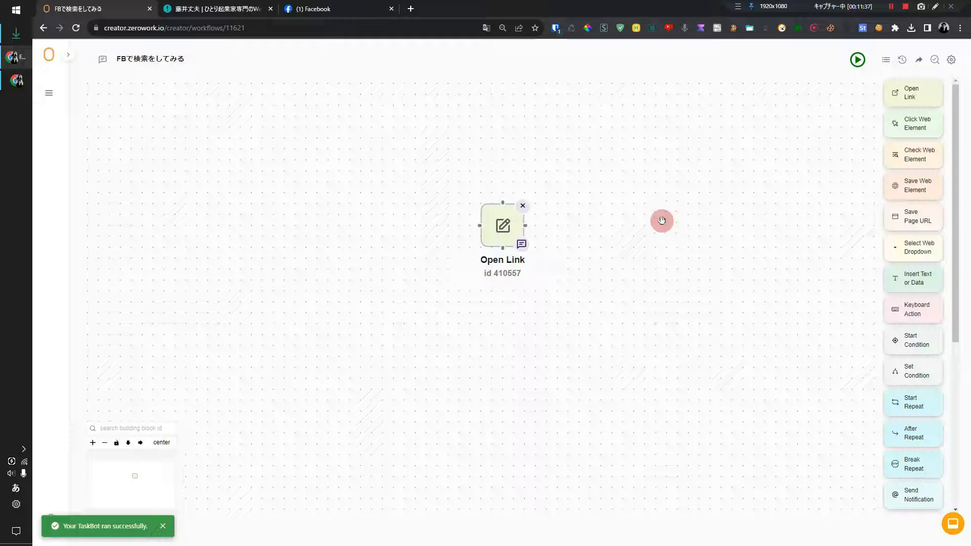
# Step: Copy the Facebook login cookies and paste them into the Cookies field of the TaskBot's settings
pyautogui.click(349, 9)
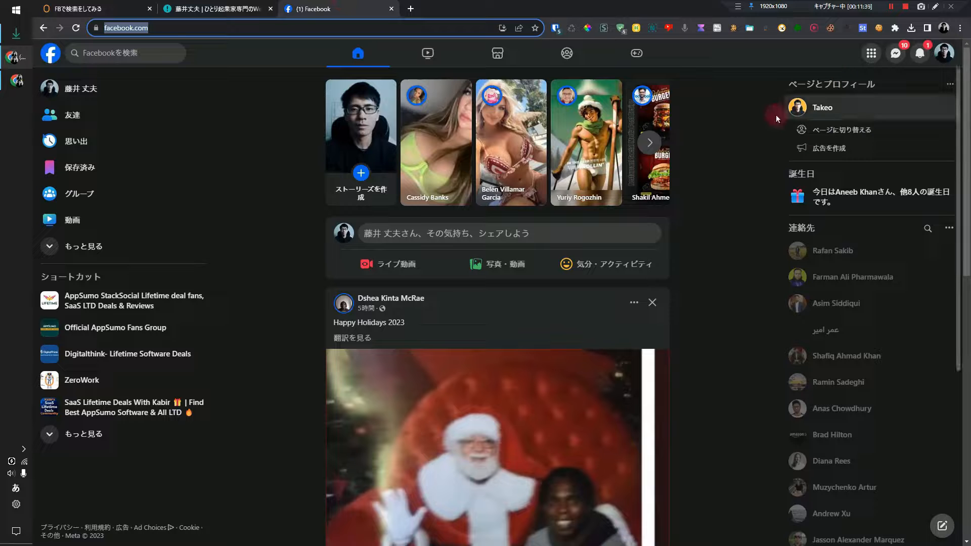
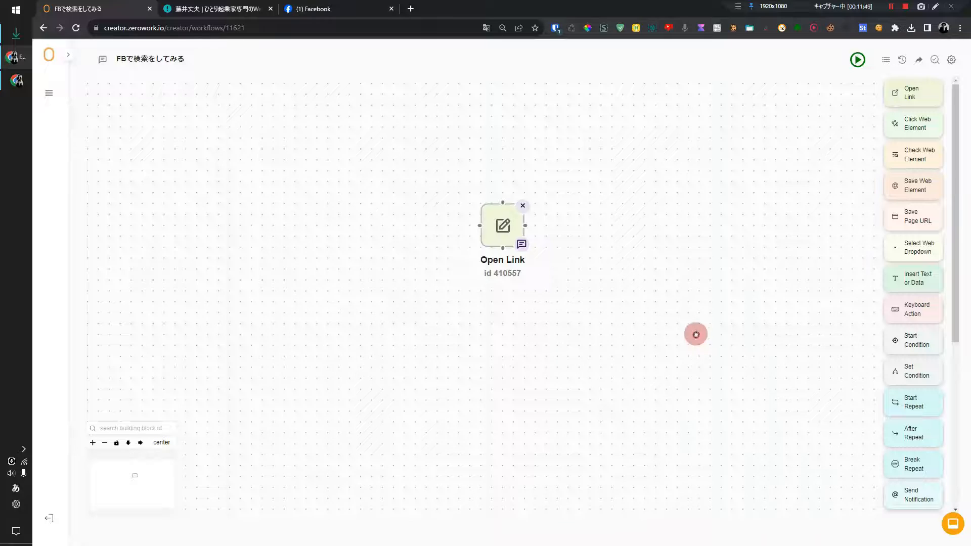
pyautogui.click(951, 60)
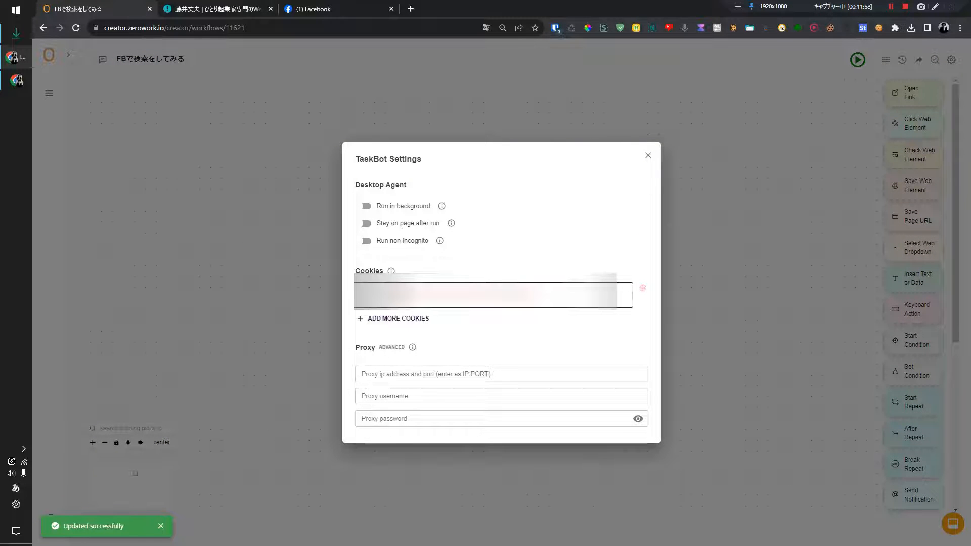
pyautogui.hotkey('ctrl', 'v')
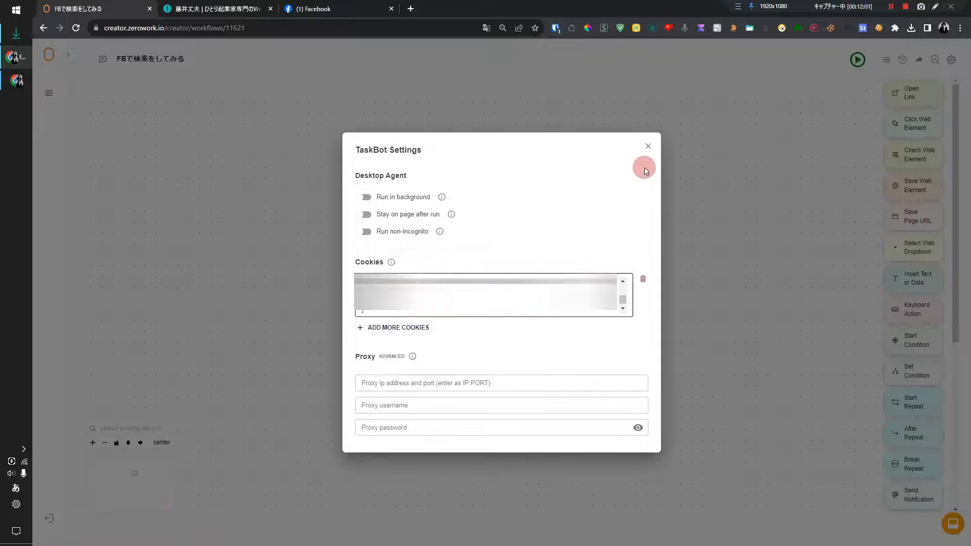
pyautogui.click(648, 146)
# Step: Rerun the TaskBot with the Facebook cookies in place and collapse the run log
pyautogui.click(857, 60)
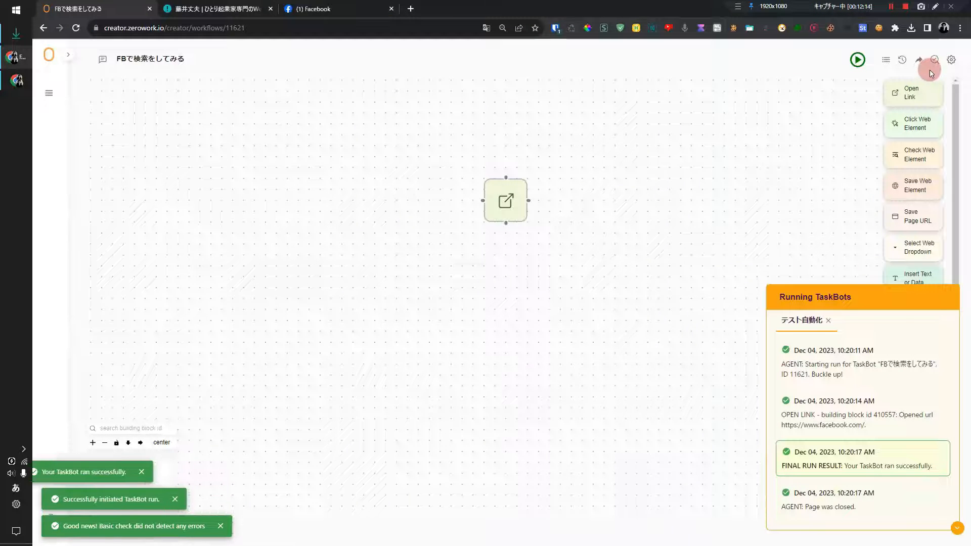
pyautogui.click(949, 505)
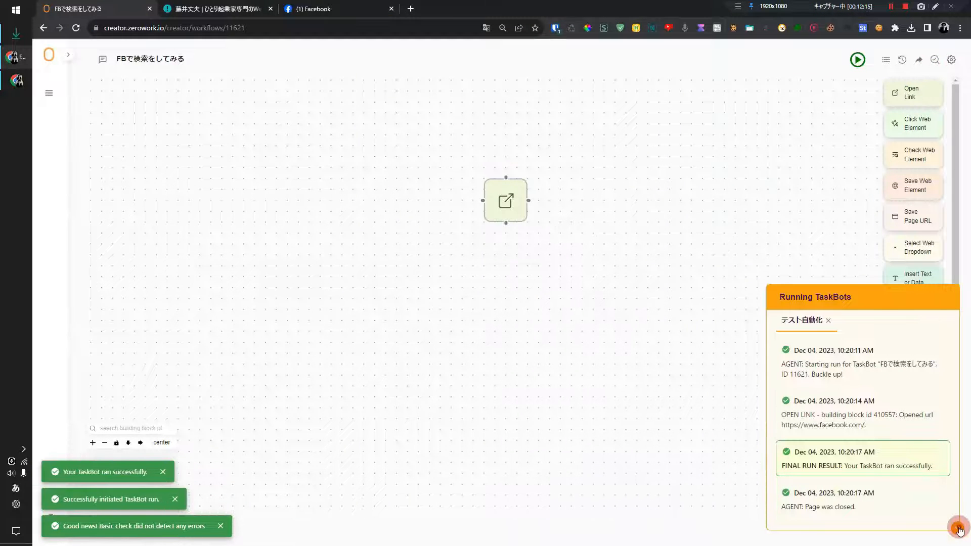
pyautogui.click(401, 206)
# Step: Return to the Facebook home page and examine the area around its search field
pyautogui.click(355, 68)
pyautogui.click(345, 13)
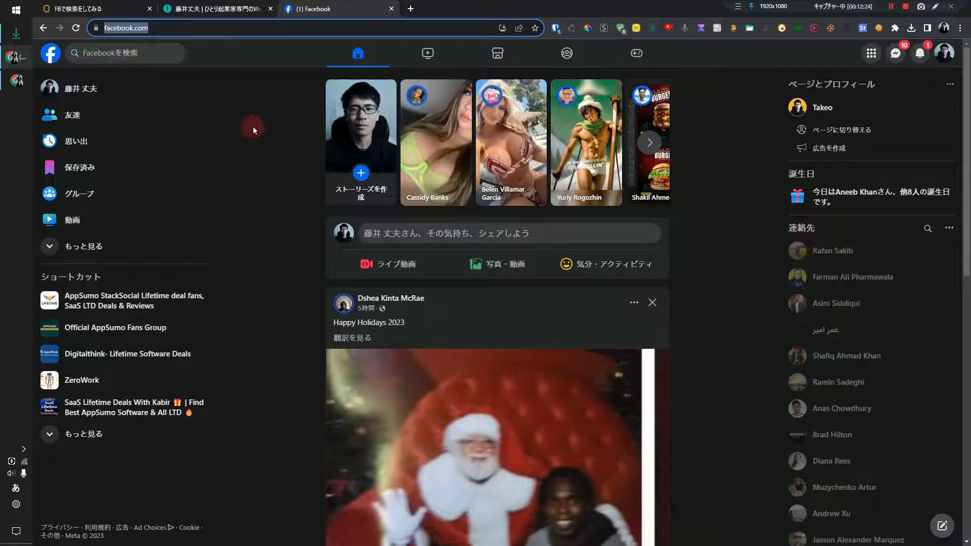
pyautogui.click(175, 64)
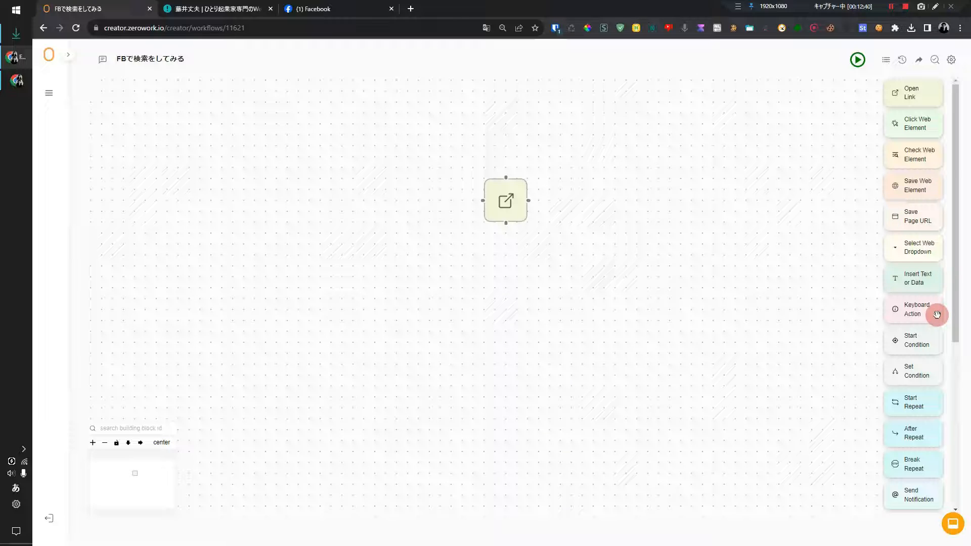
# Step: Add a Keyboard Action block below the Open Link block, connect the two, and save it with two Tab keystrokes
pyautogui.moveTo(931, 312); pyautogui.dragTo(515, 284)
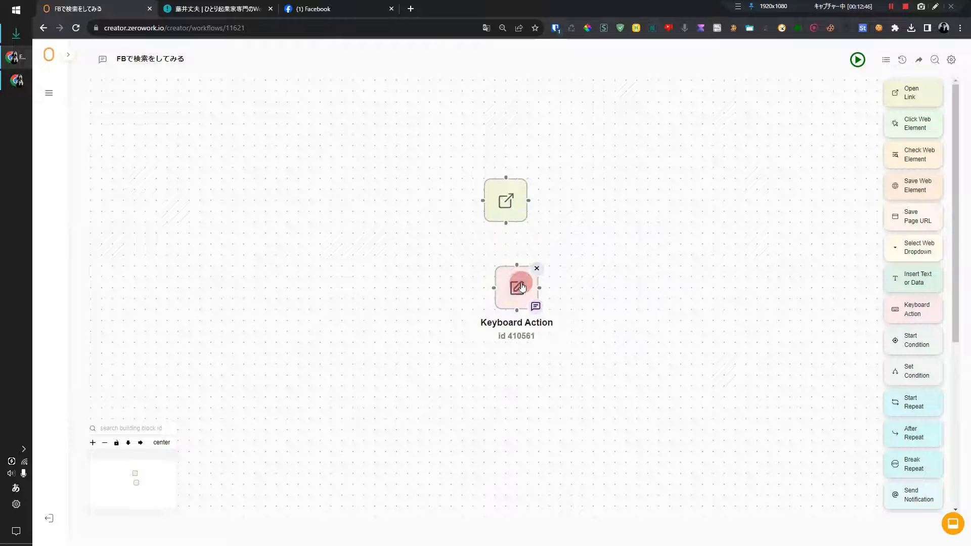
pyautogui.moveTo(506, 222); pyautogui.dragTo(518, 268)
pyautogui.click(520, 288)
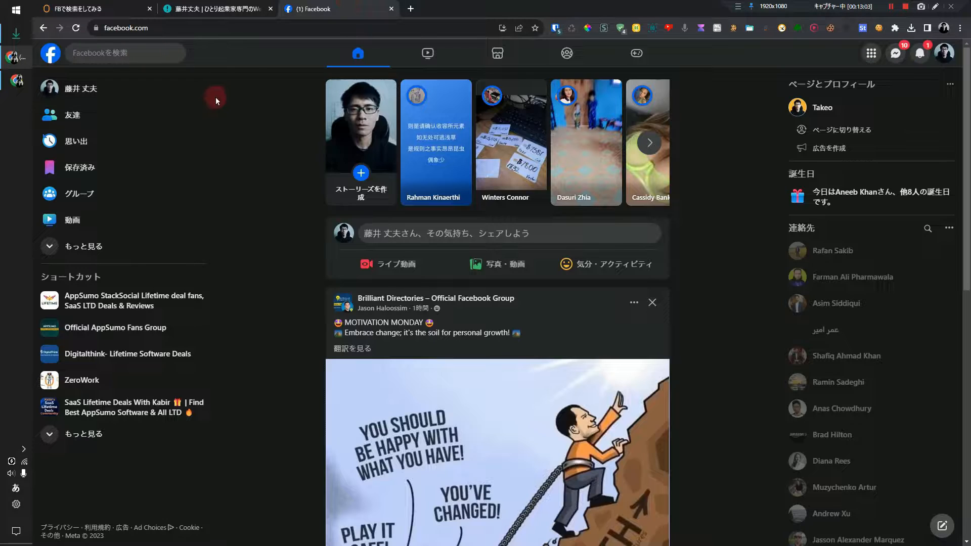
pyautogui.click(121, 9)
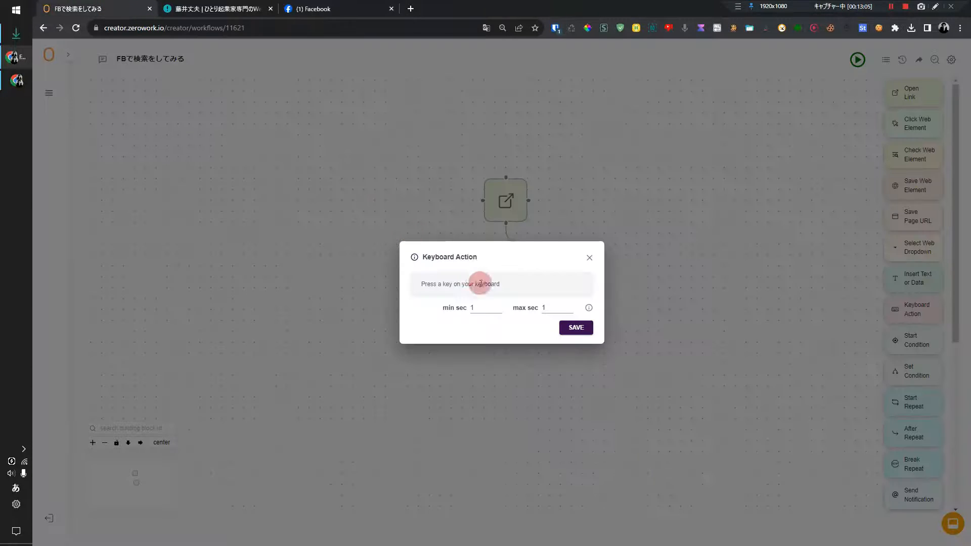
pyautogui.press('Tab')
pyautogui.press('Tab')
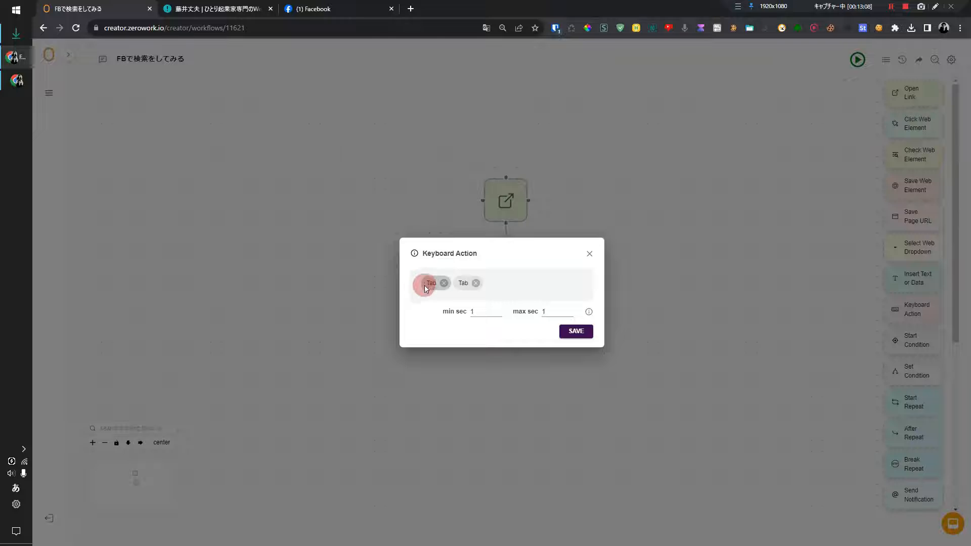
pyautogui.click(584, 333)
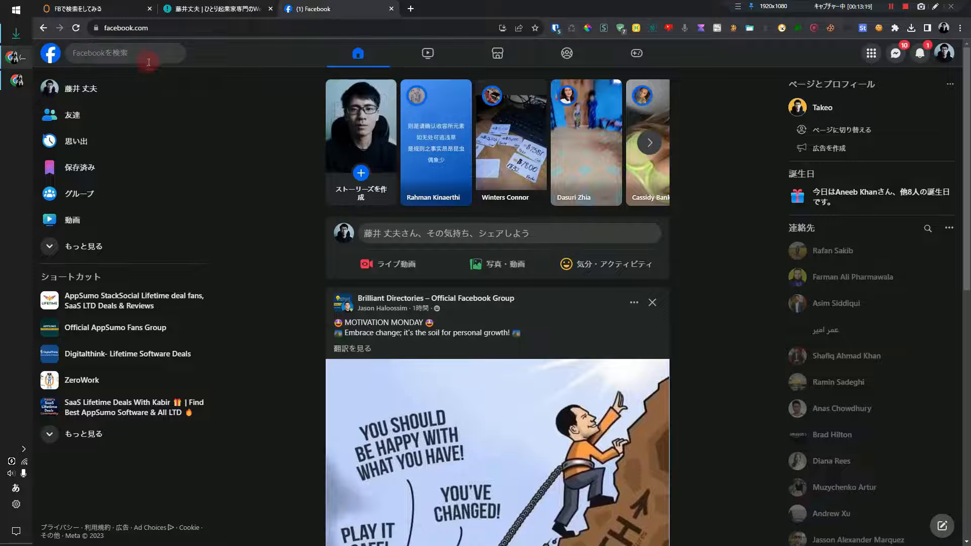
# Step: Switch to the TaskBot editor after checking Facebook's search field with the text zerowork
pyautogui.click(150, 53)
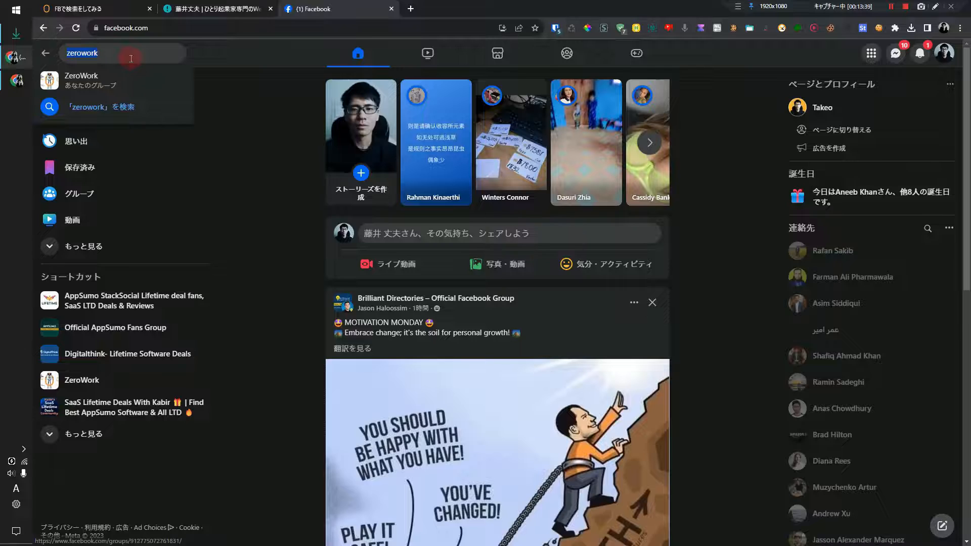
pyautogui.click(91, 8)
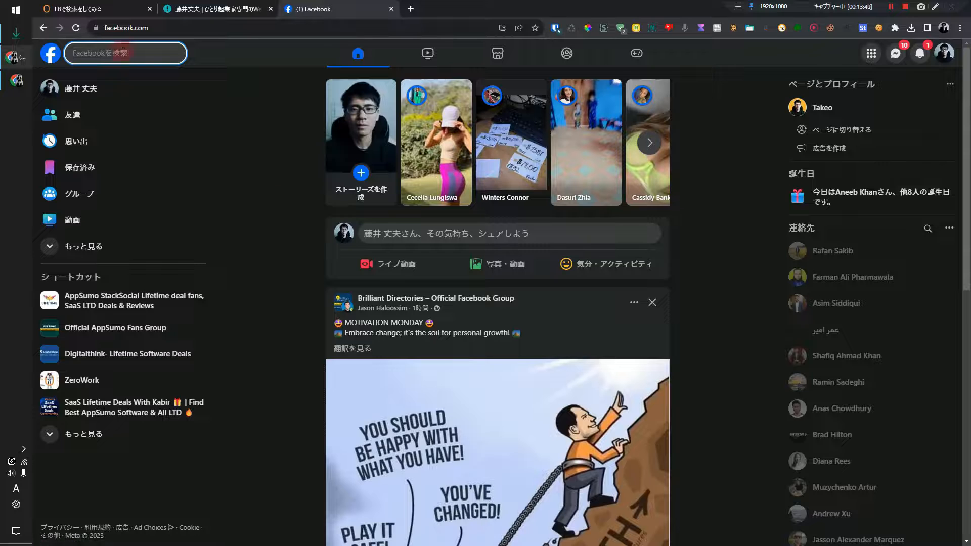
pyautogui.click(87, 8)
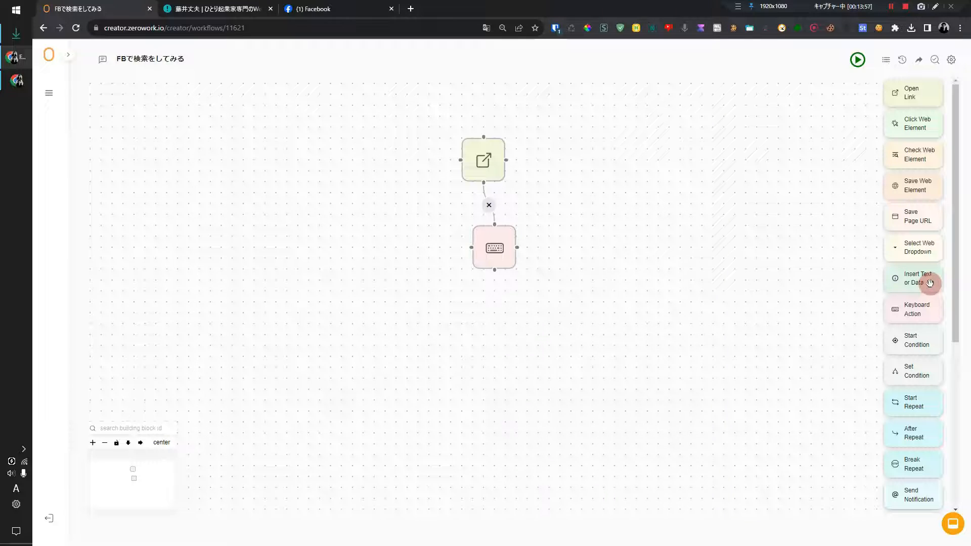
# Step: Add an Insert Text or Data block connected after the Keyboard Action, with the content zerowork and fast typing speed, and save it
pyautogui.moveTo(931, 283); pyautogui.dragTo(499, 310)
pyautogui.moveTo(494, 272); pyautogui.dragTo(516, 316)
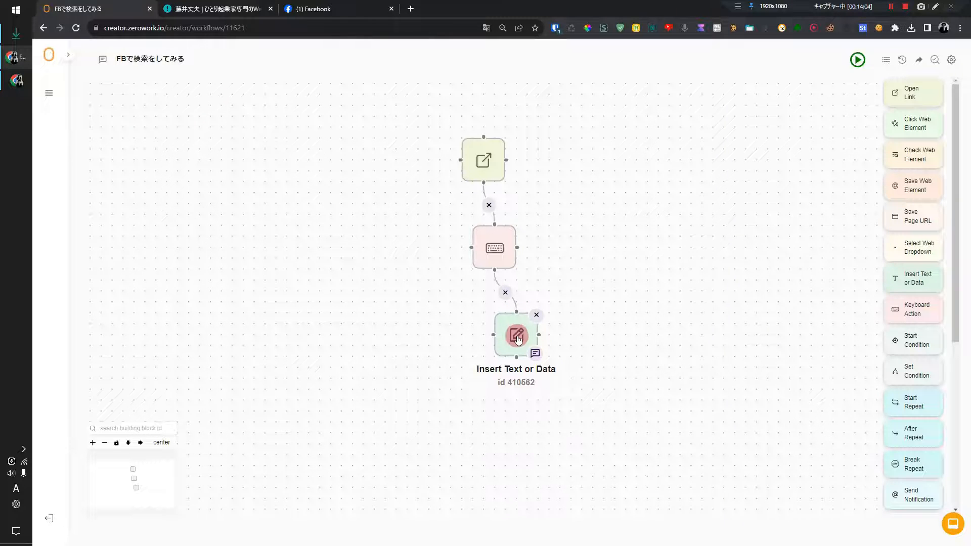
pyautogui.click(517, 337)
pyautogui.click(511, 235)
pyautogui.write('zerowork')
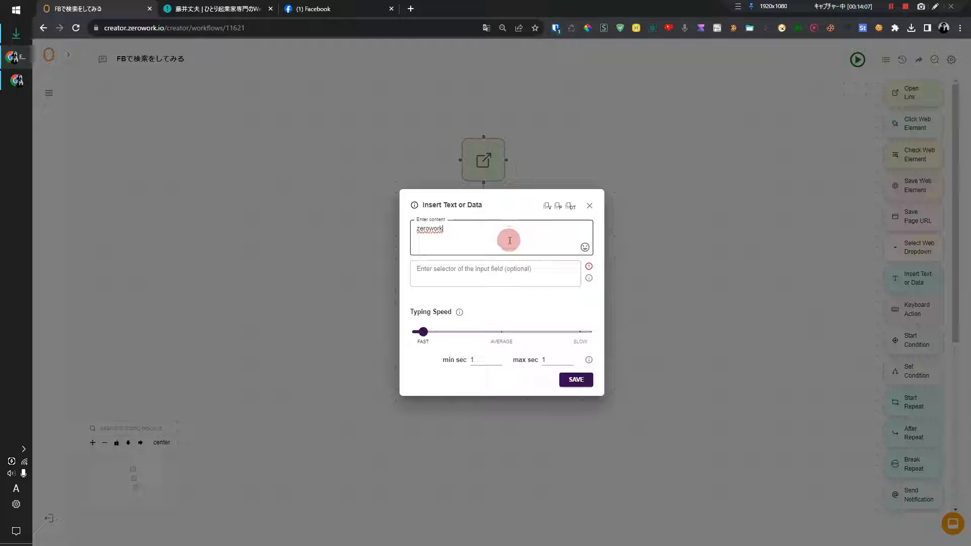
pyautogui.moveTo(439, 338); pyautogui.dragTo(415, 339)
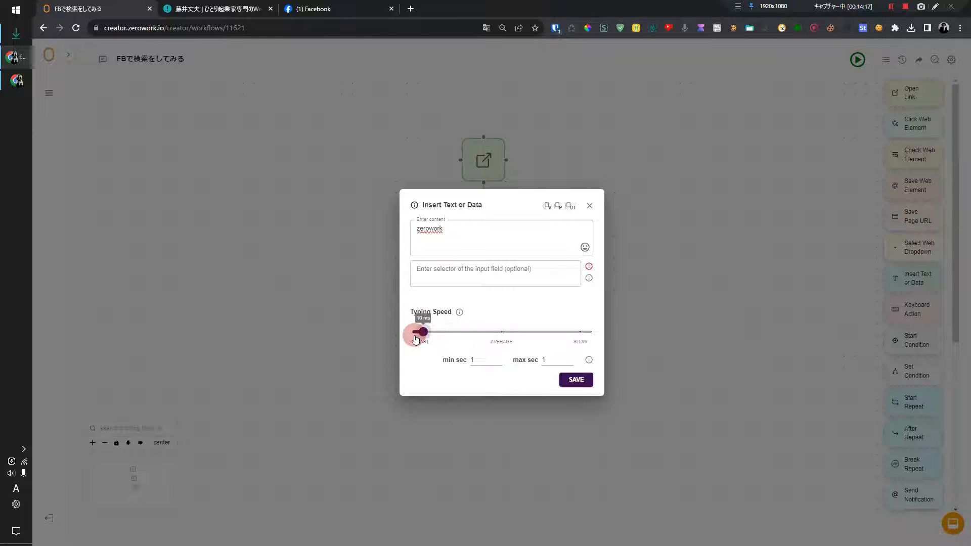
pyautogui.click(576, 379)
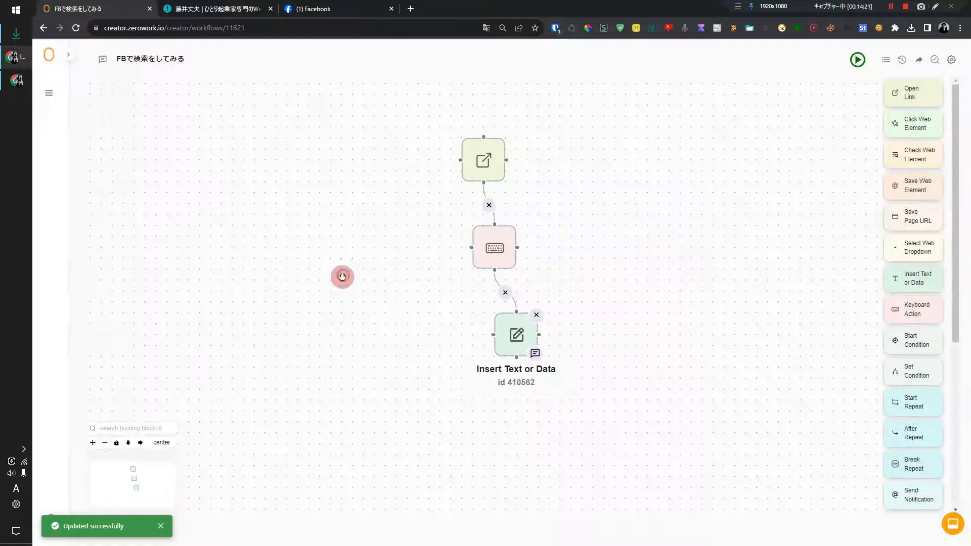
# Step: Search Facebook for zerowork by hand and return to the TaskBot editor
pyautogui.click(315, 7)
pyautogui.write('zerowork')
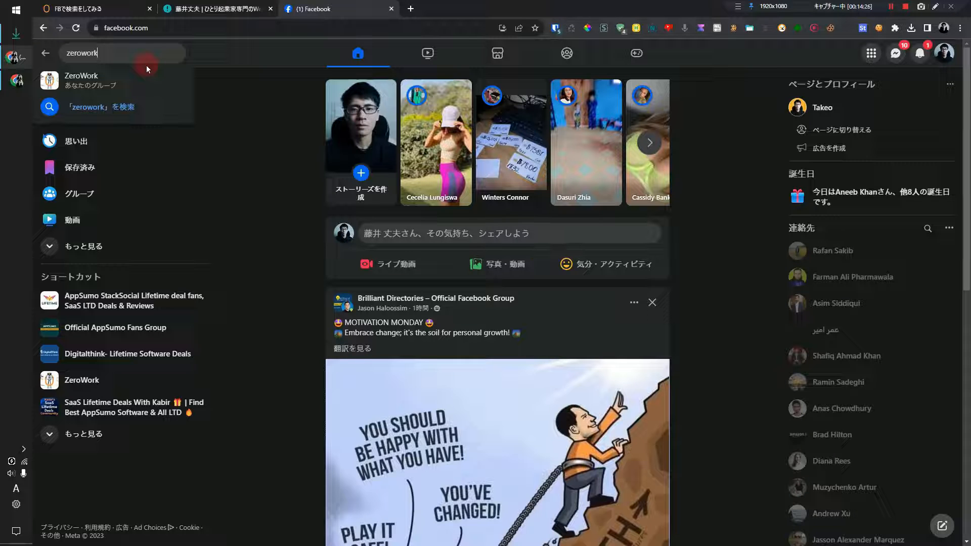
pyautogui.press('Return')
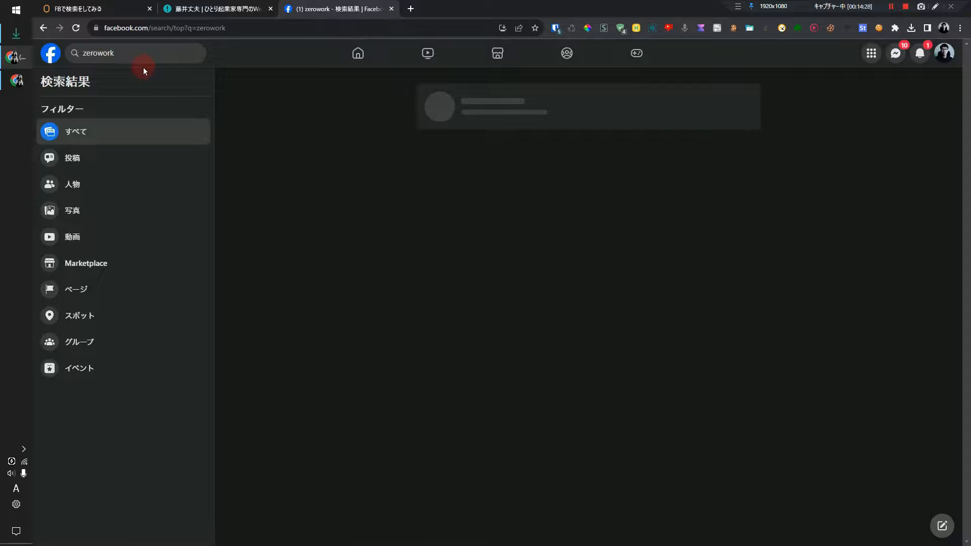
pyautogui.click(81, 9)
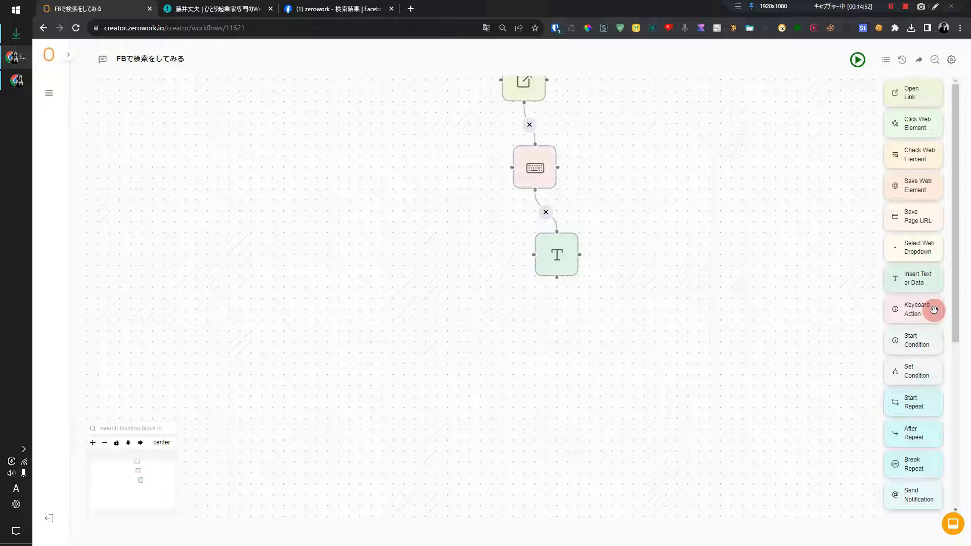
# Step: Add a Keyboard Action connected after the Insert Text or Data block, with the Enter key and min sec 4, and save it
pyautogui.moveTo(934, 310); pyautogui.dragTo(559, 304)
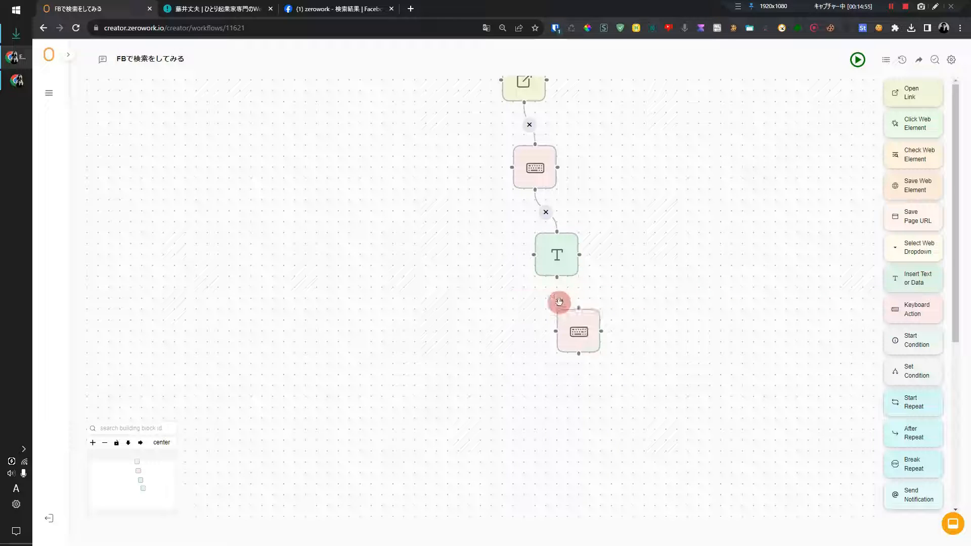
pyautogui.click(580, 334)
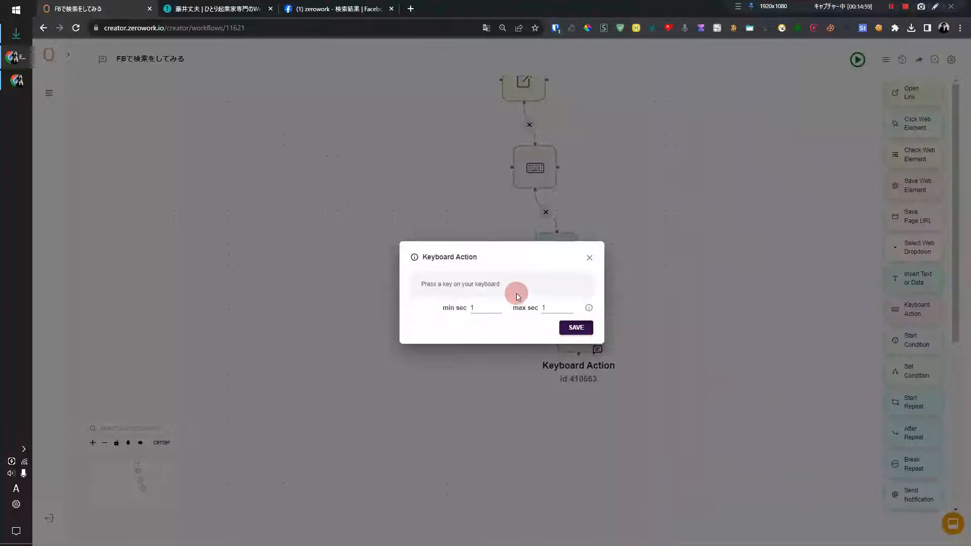
pyautogui.press('Return')
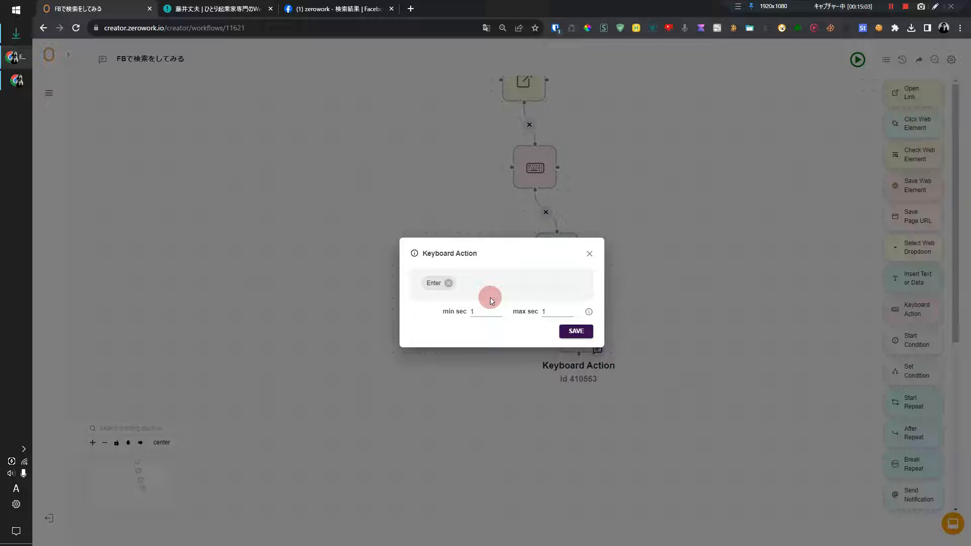
pyautogui.moveTo(497, 312); pyautogui.dragTo(457, 312)
pyautogui.write('4')
pyautogui.click(577, 331)
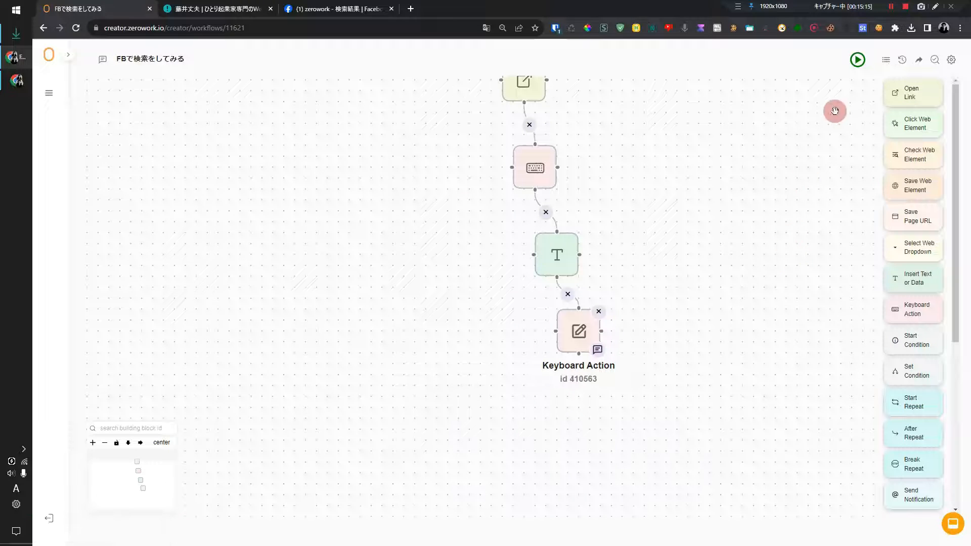
# Step: Run the FBで検索をしてみる TaskBot to test the whole Facebook search workflow
pyautogui.click(858, 59)
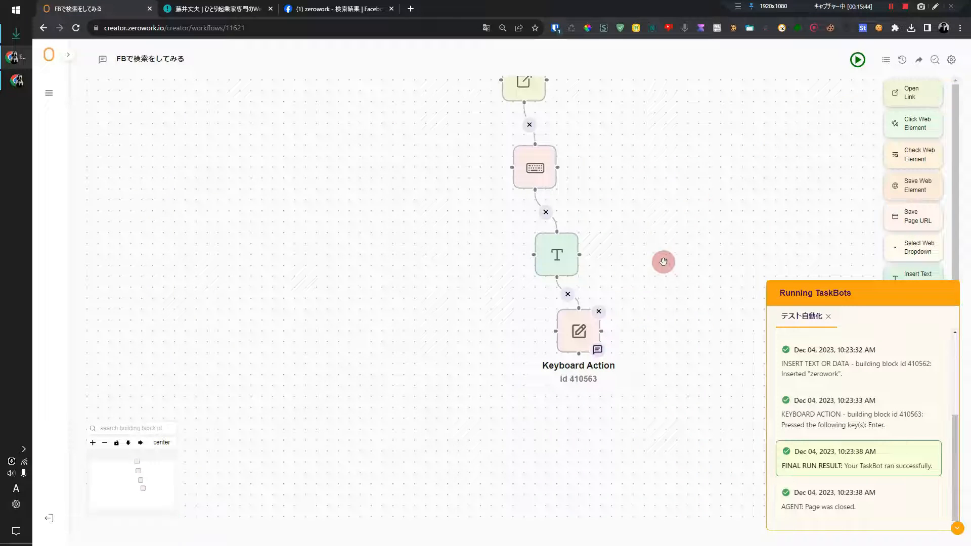
pyautogui.moveTo(675, 331); pyautogui.dragTo(682, 306)
pyautogui.scroll(-1, 687, 227)
pyautogui.moveTo(686, 225); pyautogui.dragTo(673, 306)
pyautogui.moveTo(552, 316); pyautogui.dragTo(579, 359)
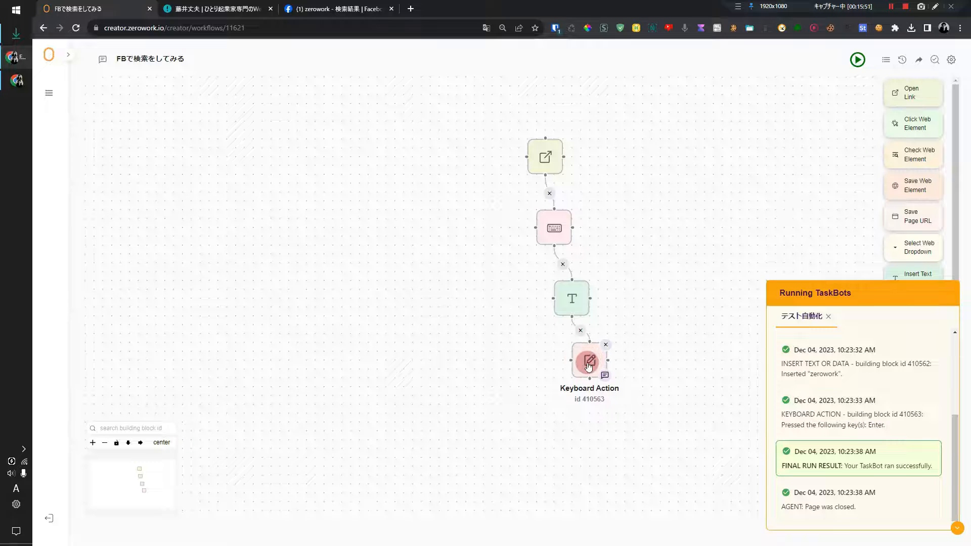
# Step: Open the settings of the last Keyboard Action, search Facebook for html by hand, and return to the settings
pyautogui.click(588, 362)
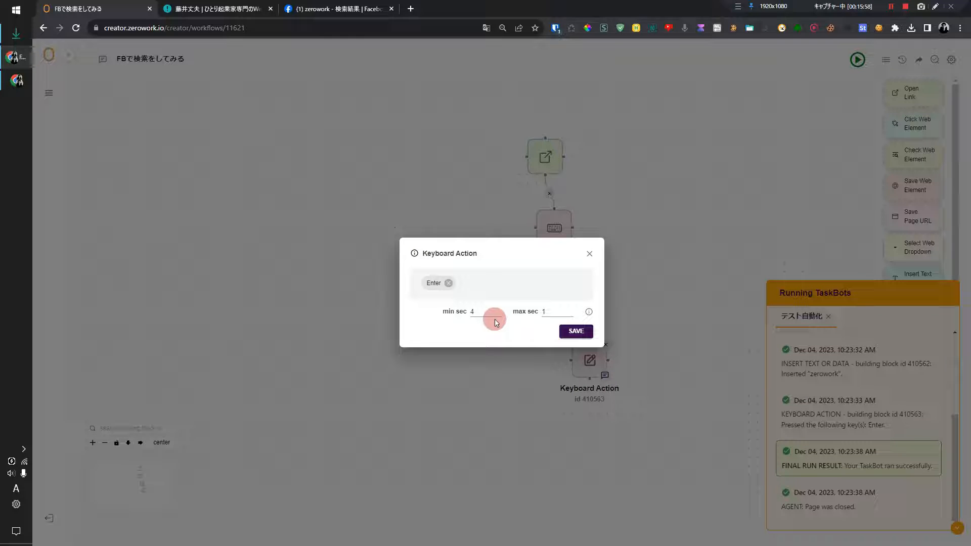
pyautogui.click(326, 8)
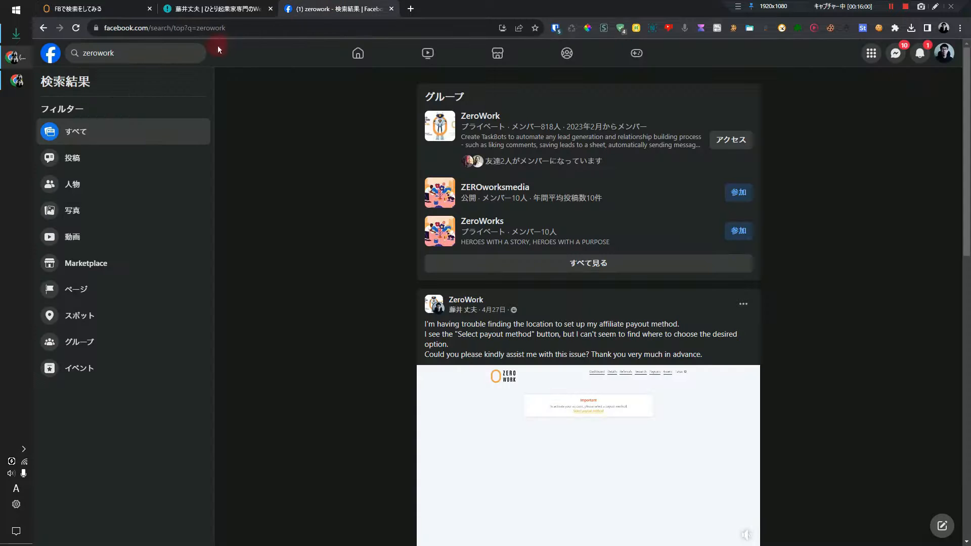
pyautogui.click(144, 61)
pyautogui.write('html')
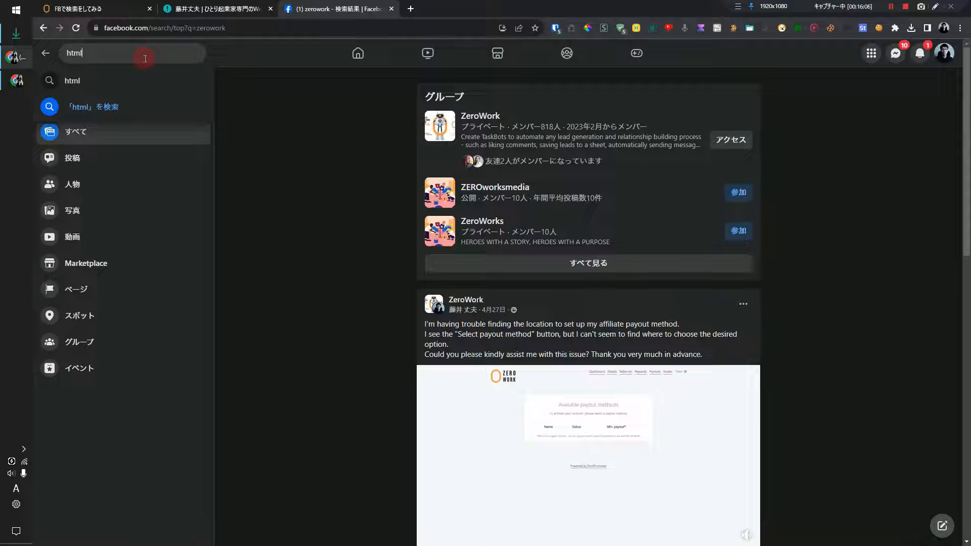
pyautogui.press('Return')
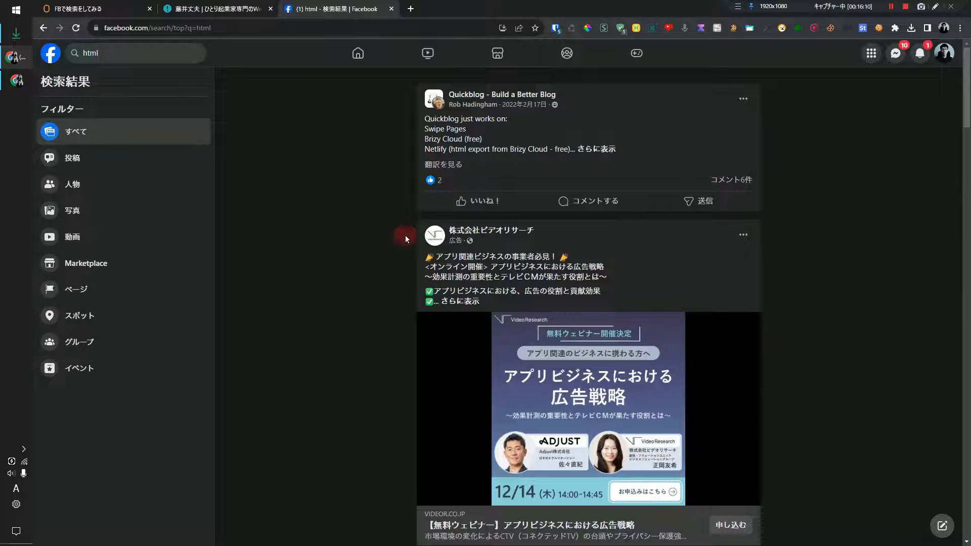
pyautogui.click(133, 15)
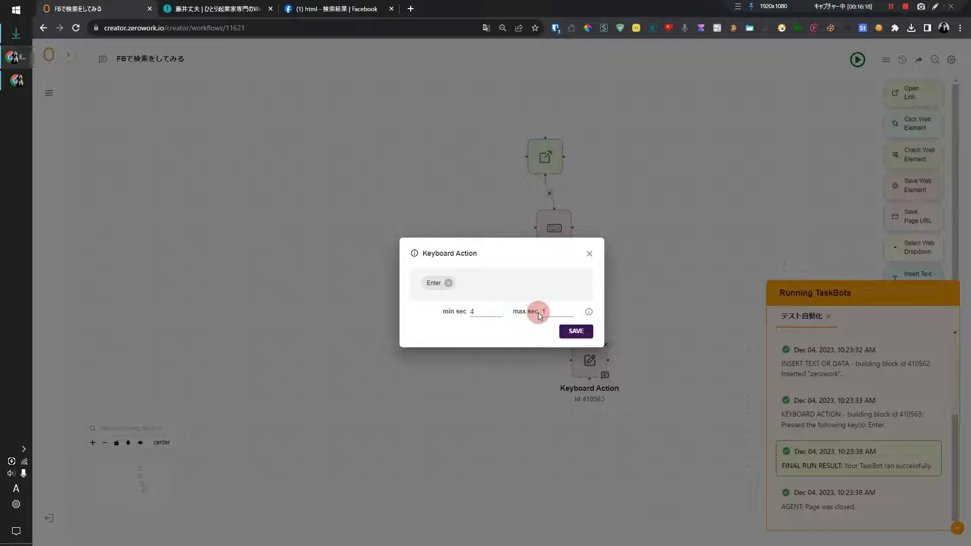
# Step: Set max sec to 8 in the last Keyboard Action, save the block and close its settings
pyautogui.moveTo(445, 313); pyautogui.dragTo(488, 312)
pyautogui.click(488, 312)
pyautogui.click(553, 312)
pyautogui.moveTo(553, 312); pyautogui.dragTo(513, 313)
pyautogui.write('8')
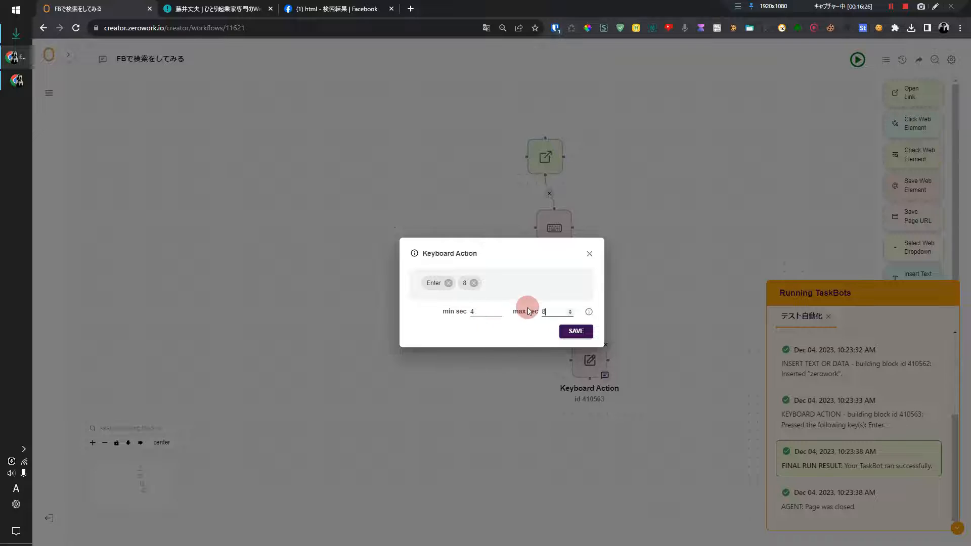
pyautogui.click(343, 9)
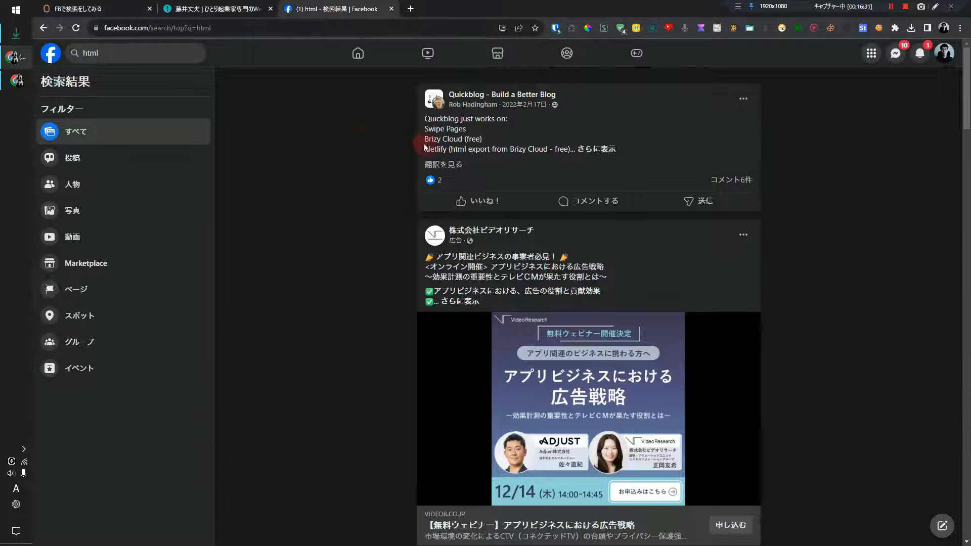
pyautogui.click(96, 9)
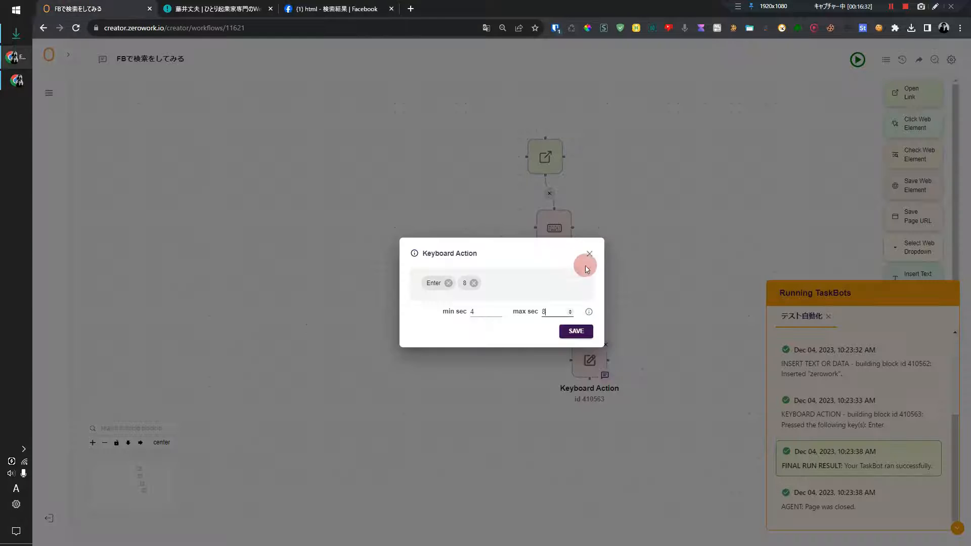
pyautogui.click(577, 331)
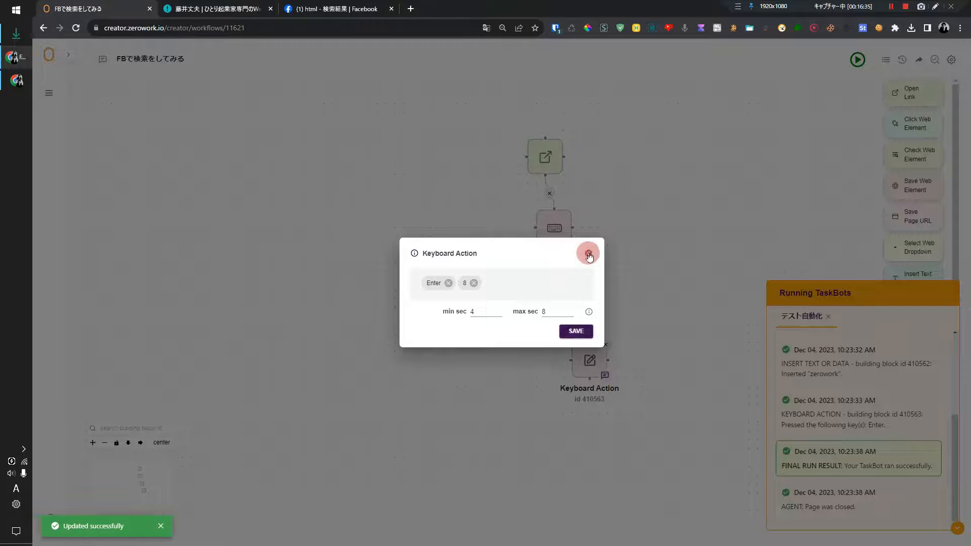
pyautogui.click(588, 253)
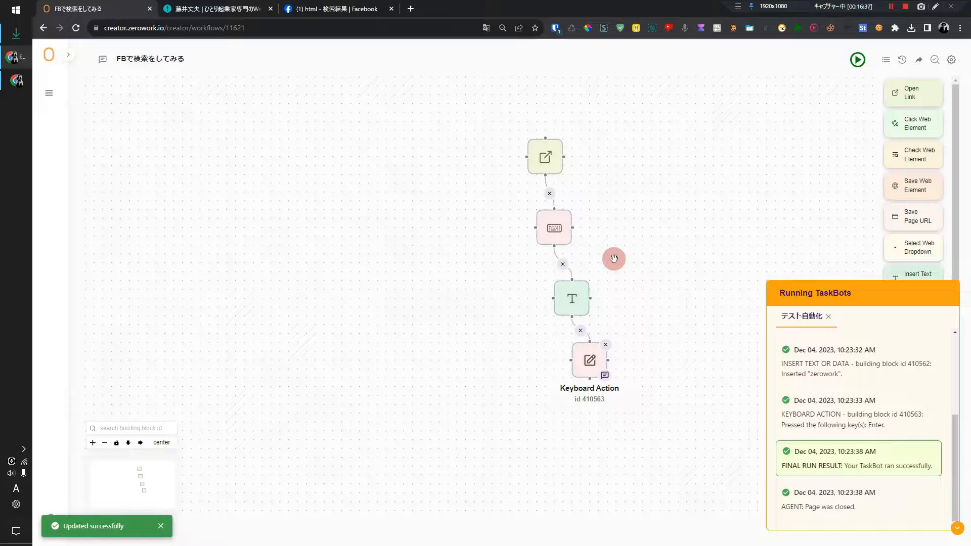
# Step: Examine the min sec and max sec delays of the first Keyboard Action, closing its settings without saving
pyautogui.click(552, 227)
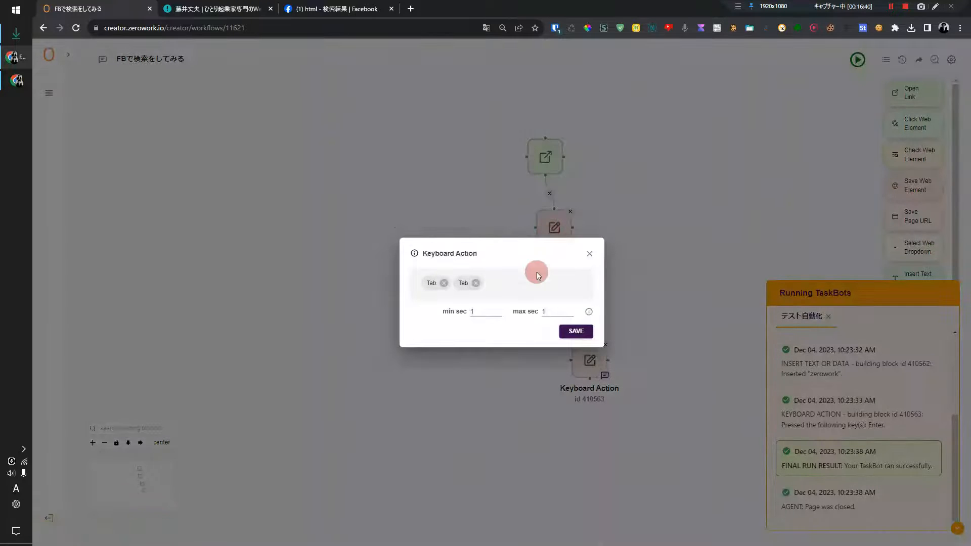
pyautogui.moveTo(488, 310); pyautogui.dragTo(444, 310)
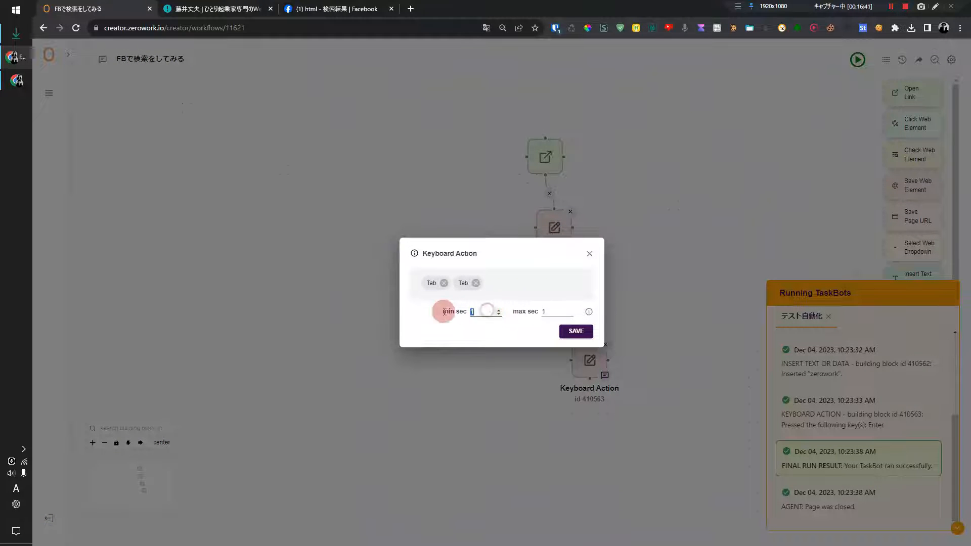
pyautogui.click(573, 311)
pyautogui.click(573, 307)
pyautogui.click(570, 314)
pyautogui.click(499, 310)
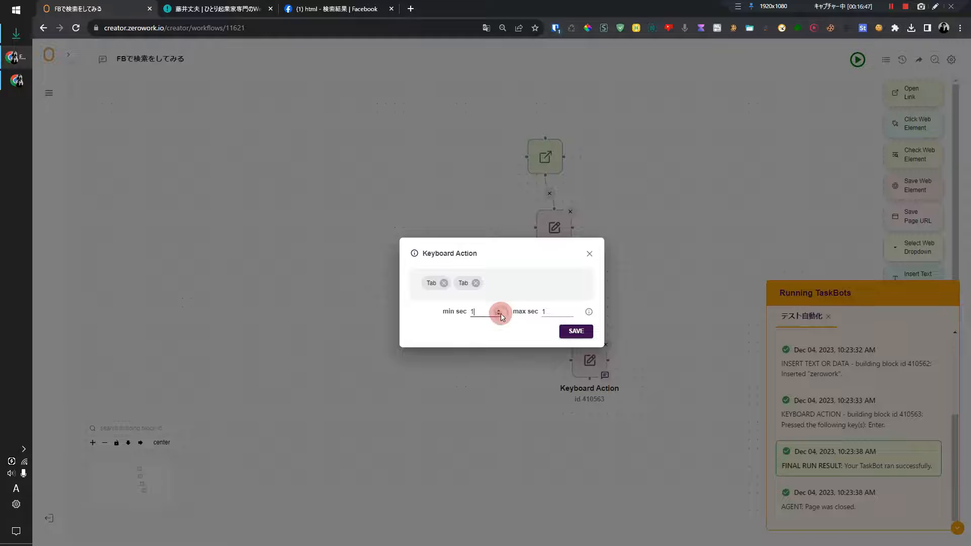
pyautogui.click(588, 253)
pyautogui.click(578, 307)
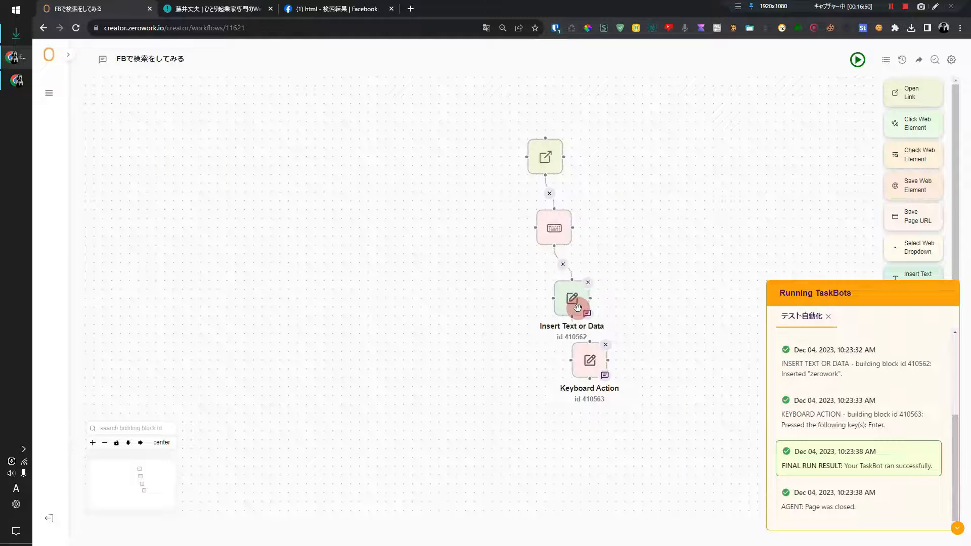
pyautogui.click(587, 245)
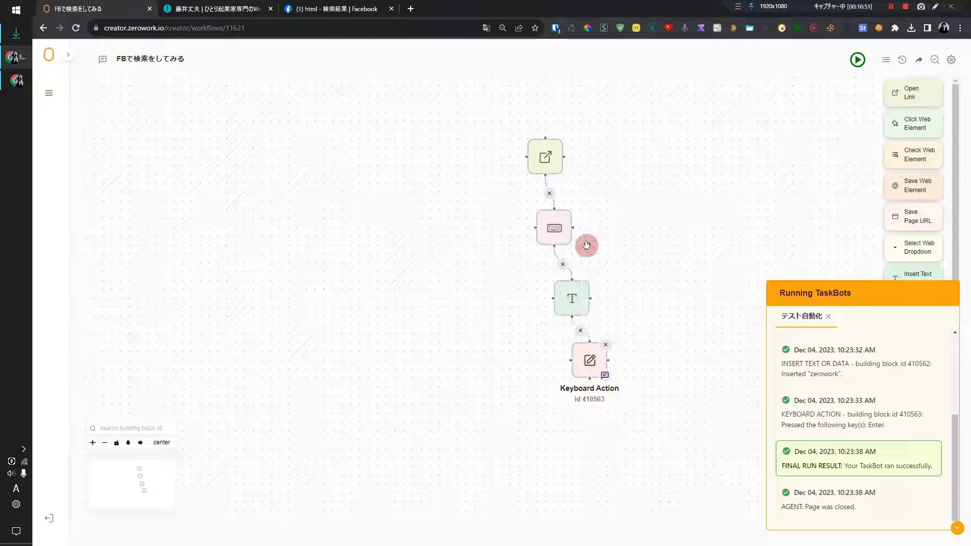
# Step: Examine the link and delay settings of the Open Link block, closing them without saving
pyautogui.click(549, 159)
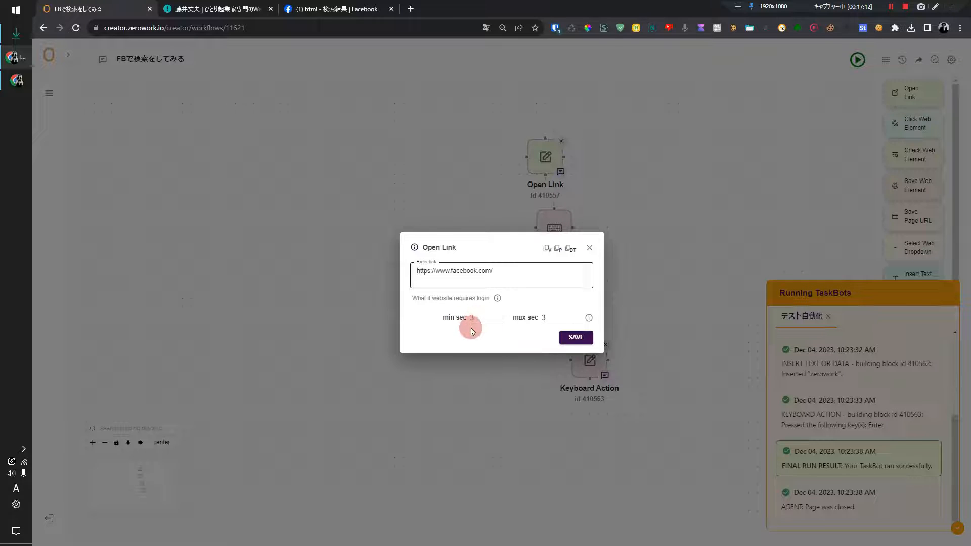
pyautogui.click(589, 248)
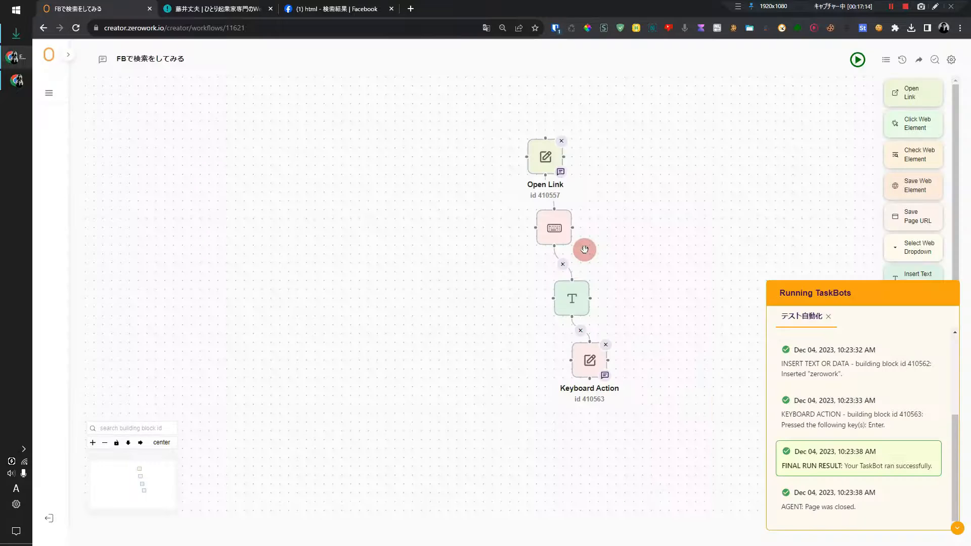
pyautogui.moveTo(676, 380); pyautogui.dragTo(656, 310)
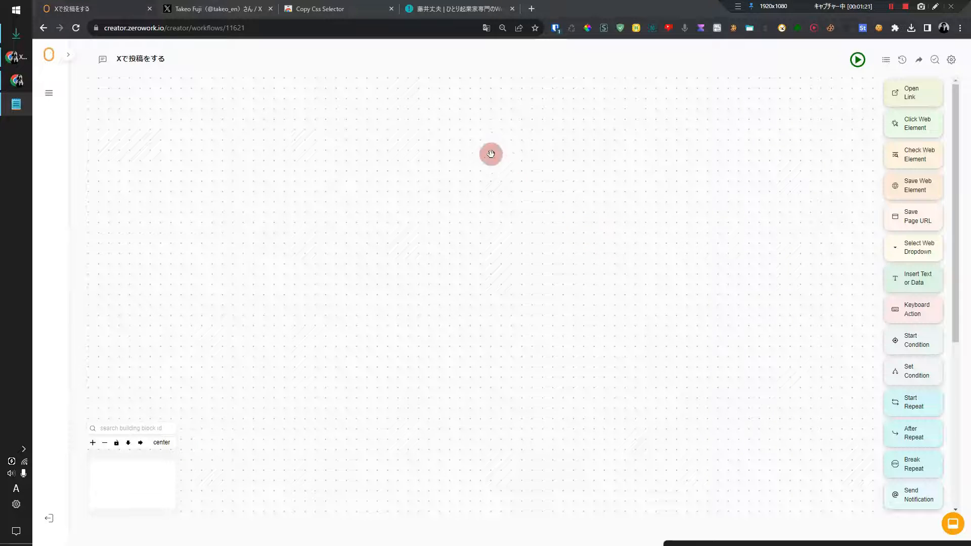
# Step: View the Copy Css Selector extension page, and copy the CSS selector of the おすすめツールはこちら button on takeofujii.net
pyautogui.click(343, 5)
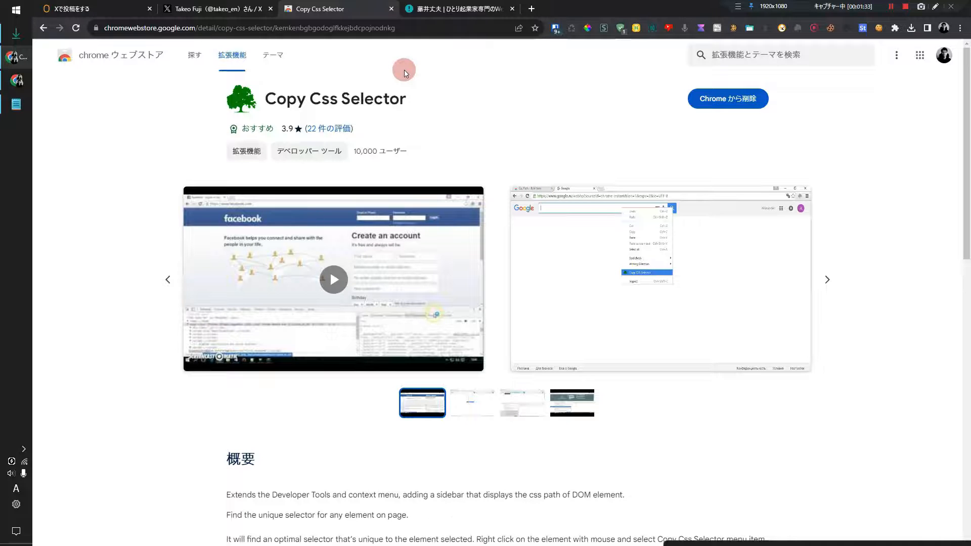
pyautogui.click(431, 9)
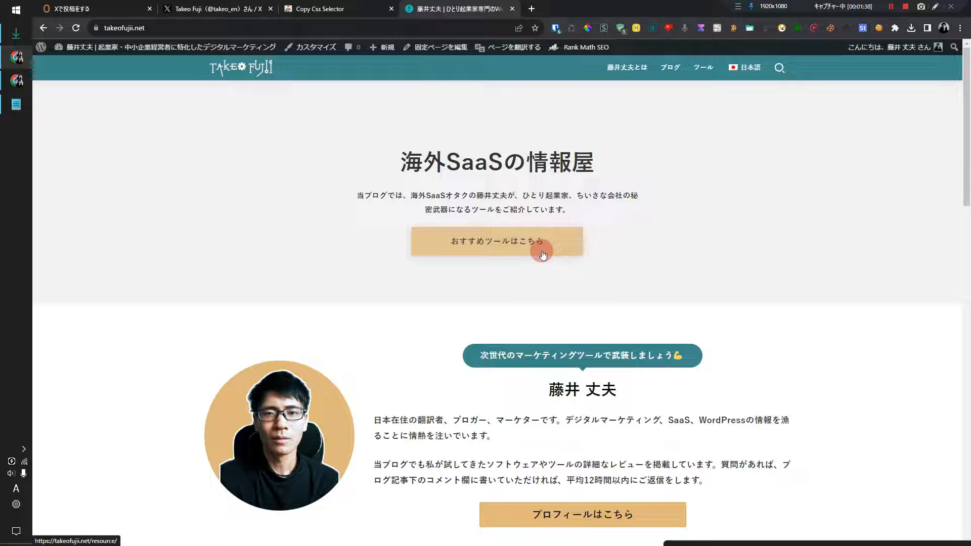
pyautogui.rightClick(573, 244)
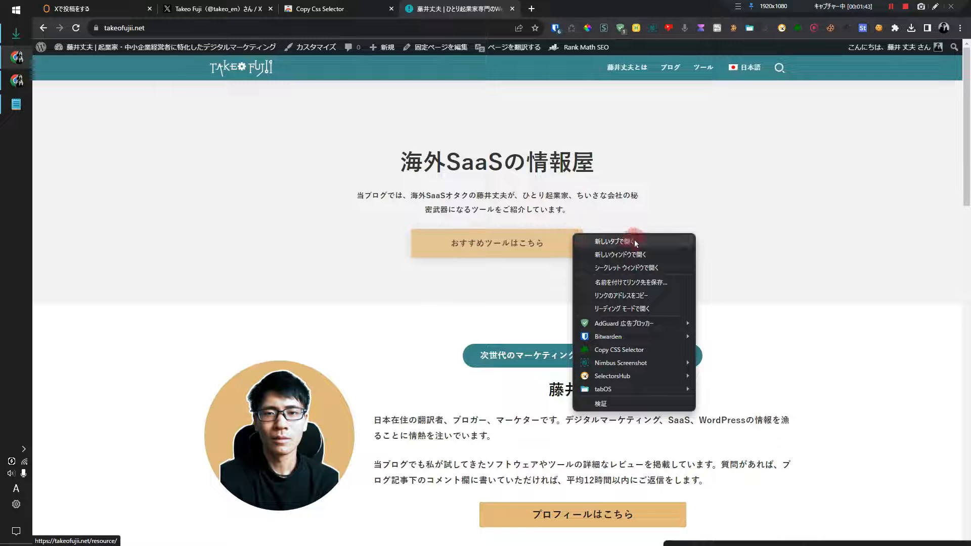
pyautogui.click(636, 350)
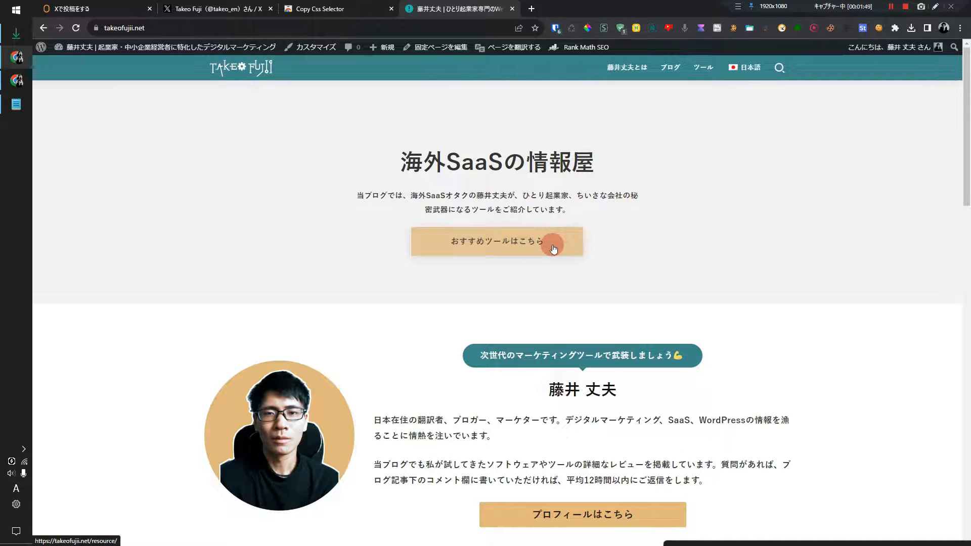
pyautogui.hotkey('ctrl', 'shift', 'Tab')
pyautogui.click(426, 5)
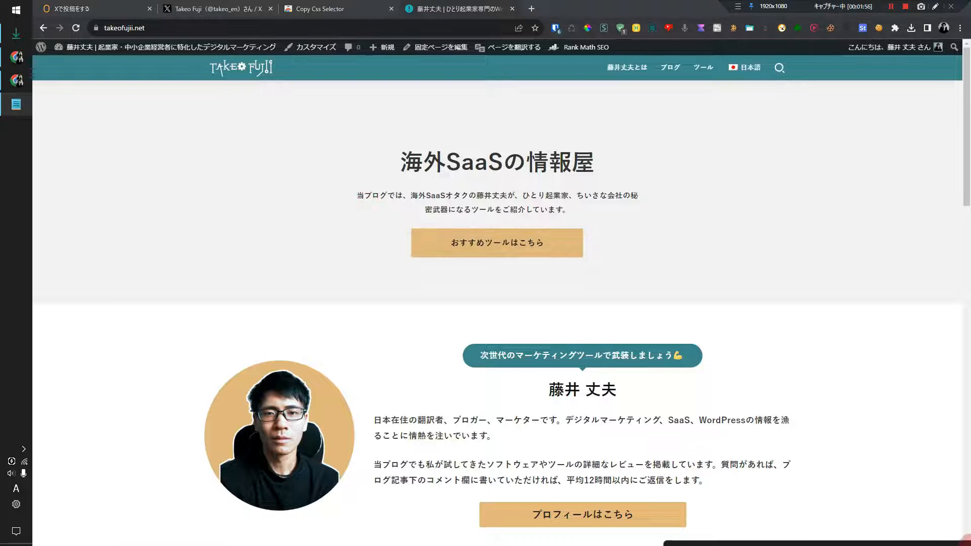
# Step: Paste the copied button selector into the empty Notepad document and check it, leaving the Notepad window out of the way
pyautogui.moveTo(920, 543); pyautogui.dragTo(639, 361)
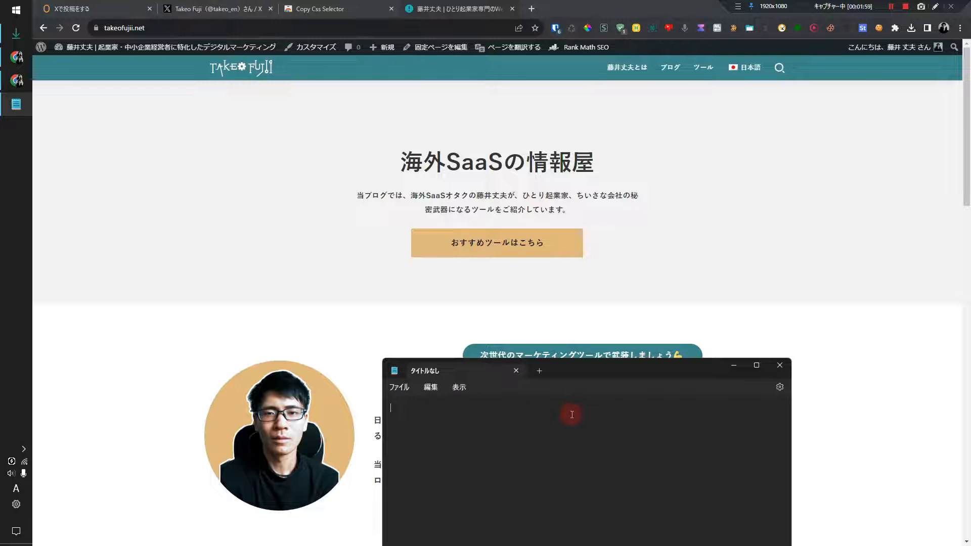
pyautogui.hotkey('ctrl', 'v')
pyautogui.scroll(3, 625, 425)
pyautogui.moveTo(481, 445); pyautogui.dragTo(348, 413)
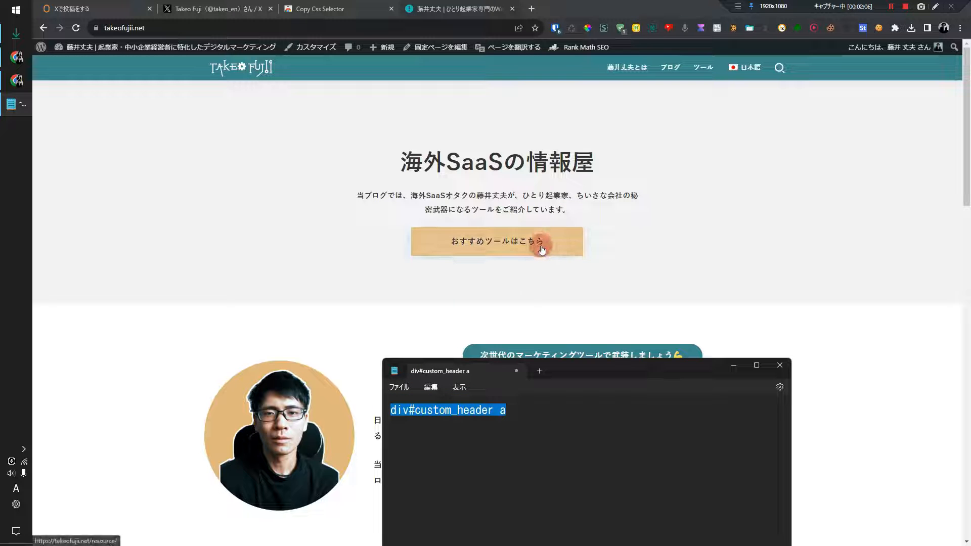
pyautogui.moveTo(647, 373); pyautogui.dragTo(889, 510)
pyautogui.moveTo(888, 511); pyautogui.dragTo(900, 544)
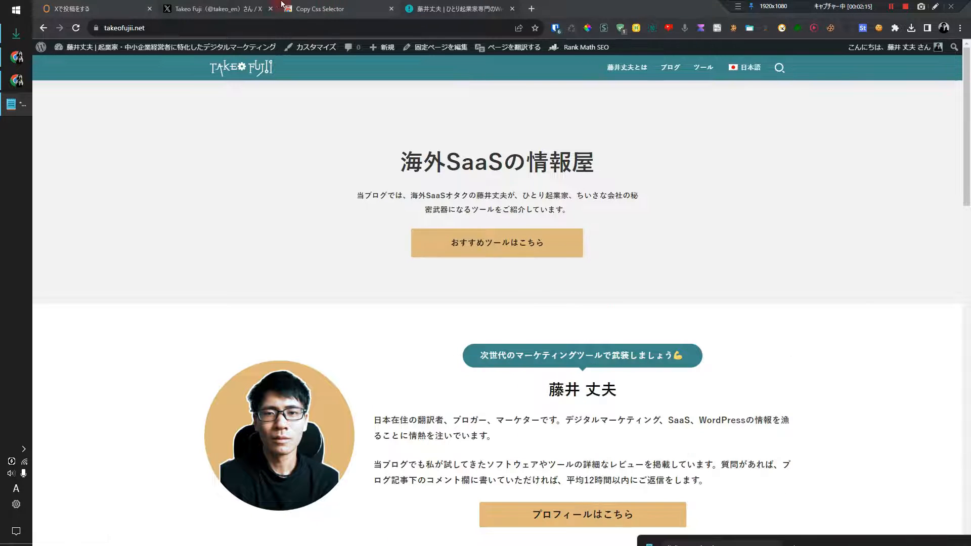
# Step: Compare the Chrome Web Store pages of the Copy Css Selector and SelectorsHub extensions
pyautogui.click(280, 7)
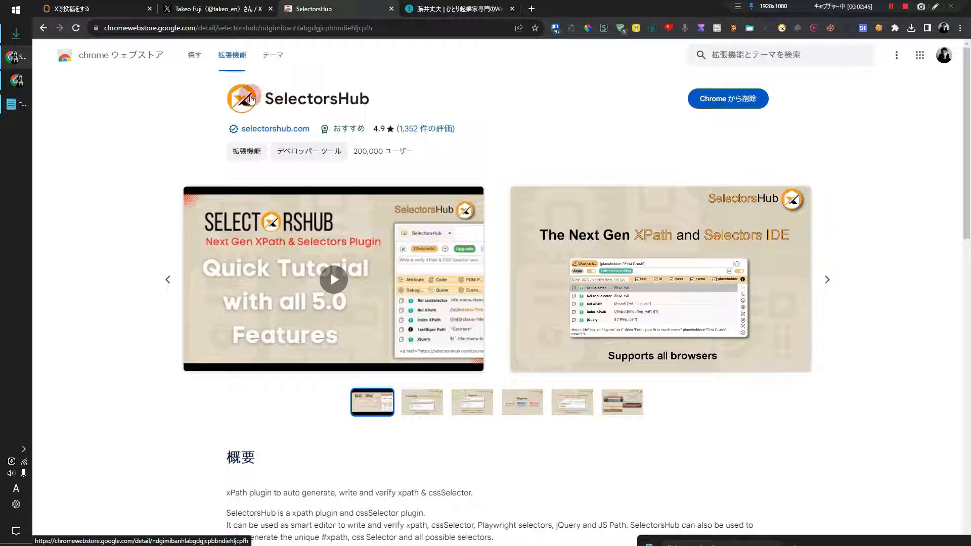
pyautogui.hotkey('alt', 'Left')
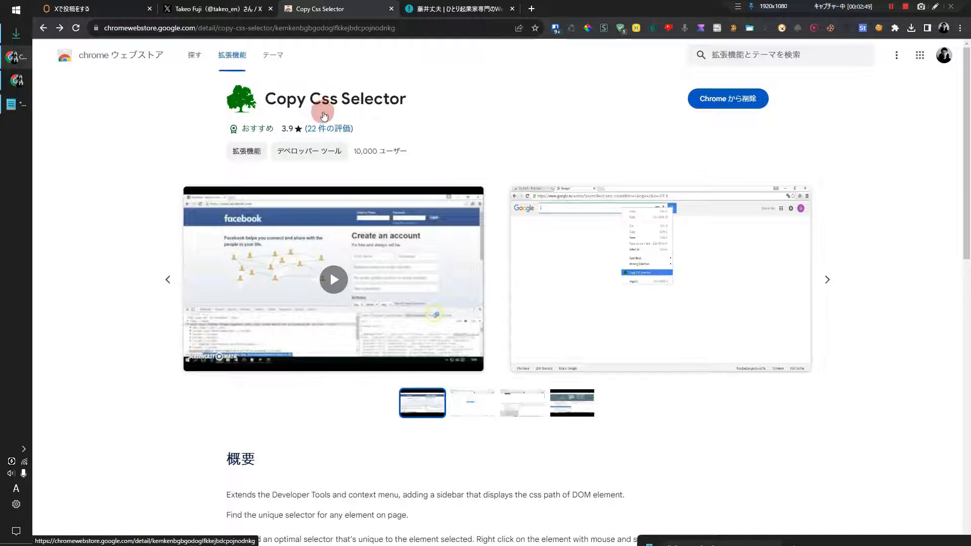
pyautogui.hotkey('alt', 'Right')
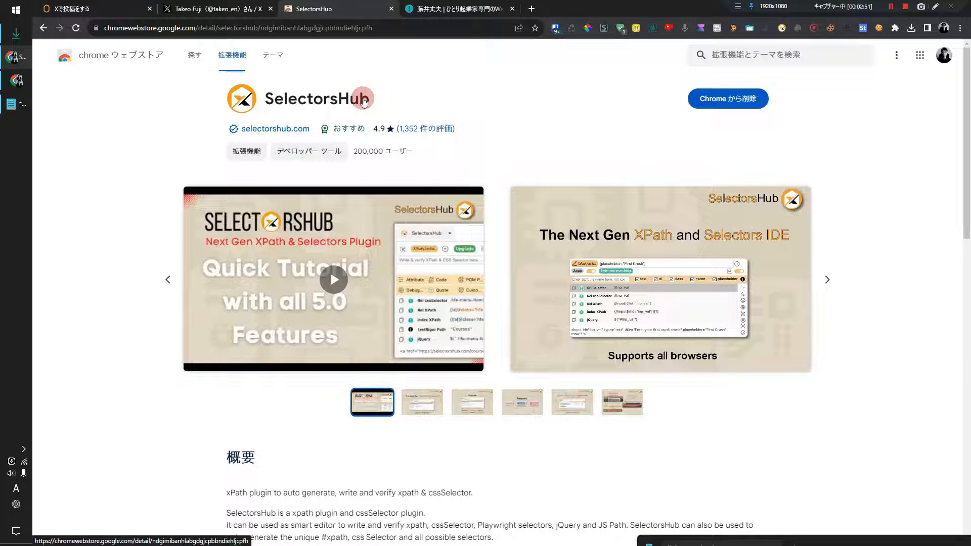
# Step: Switch to X and open the new post composer to examine how posting works, closing it without writing anything
pyautogui.click(221, 6)
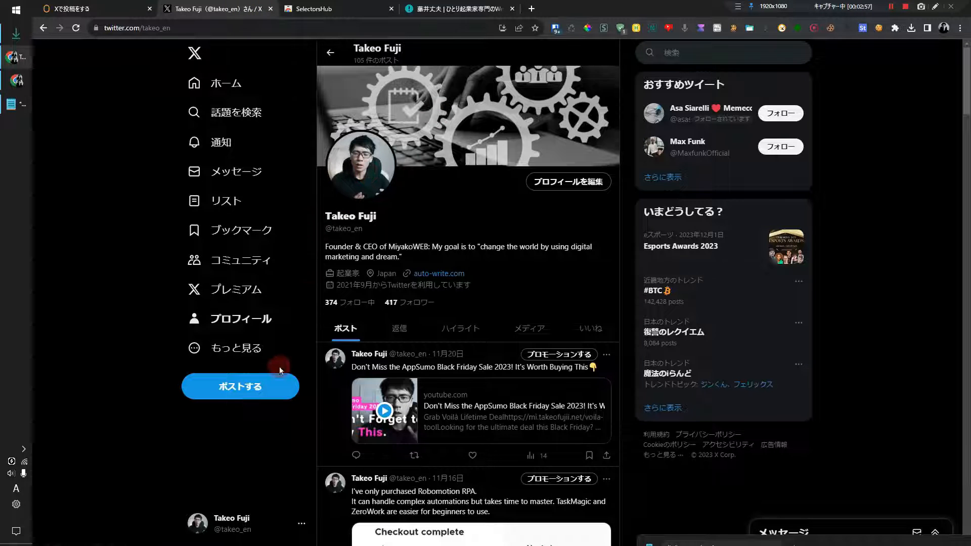
pyautogui.click(278, 399)
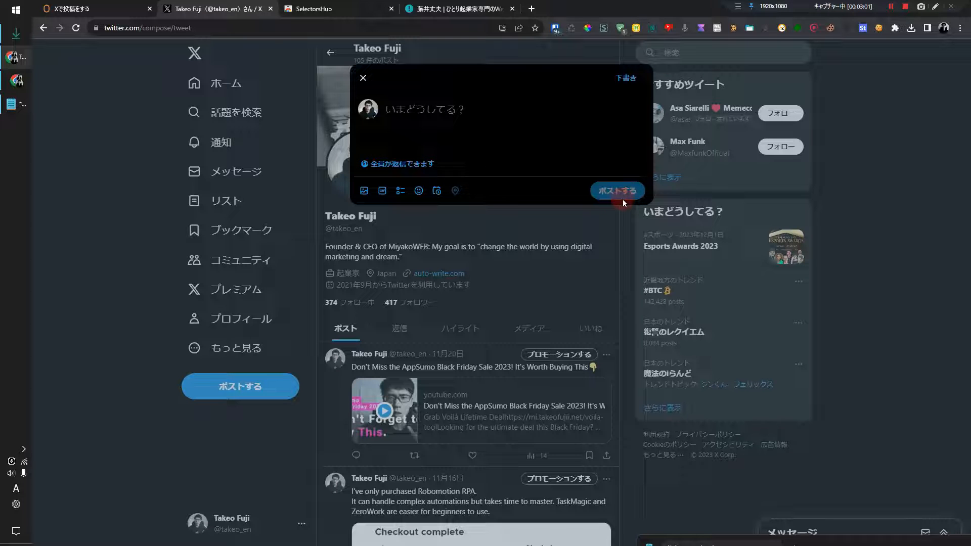
pyautogui.click(614, 245)
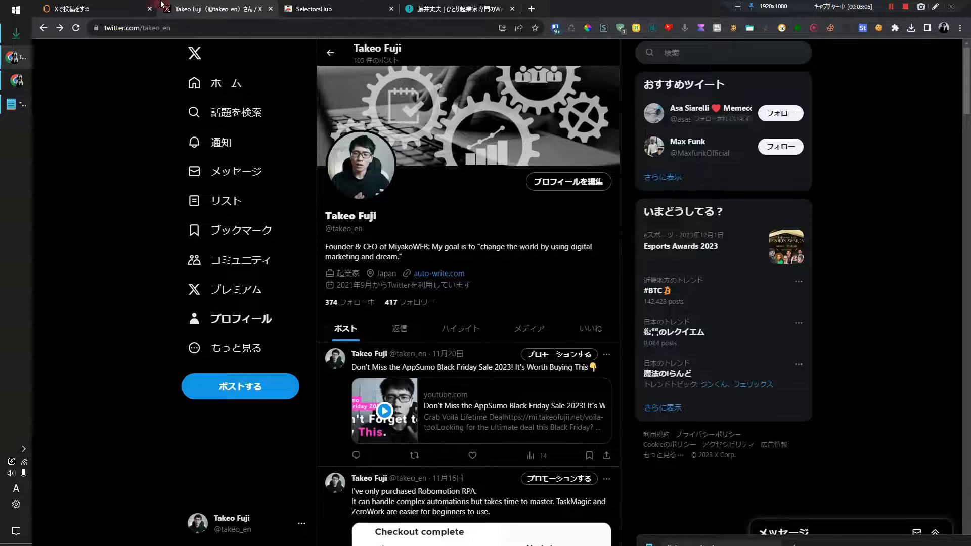
pyautogui.click(134, 4)
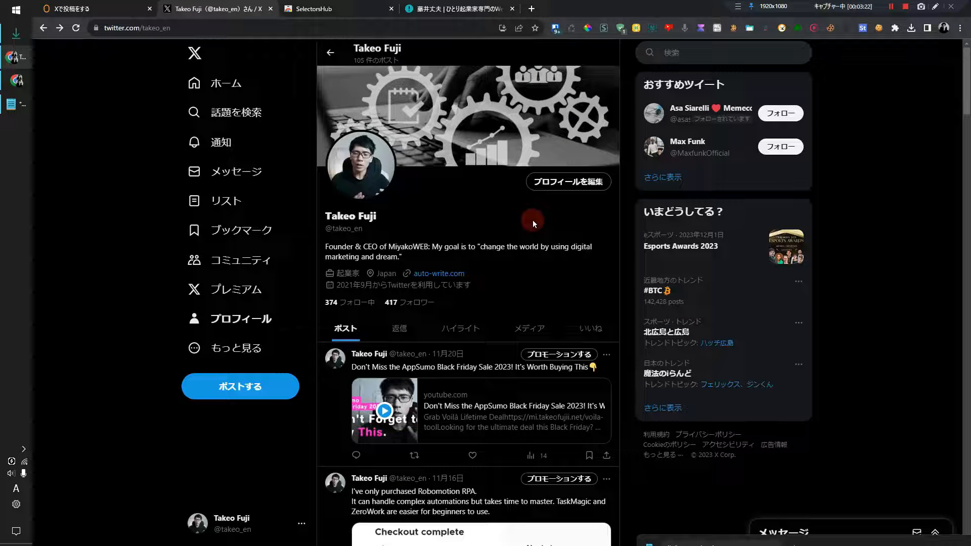
# Step: Add an Open Link block to the Xで投稿をする TaskBot with the X profile page's address as its link, and save it
pyautogui.click(197, 28)
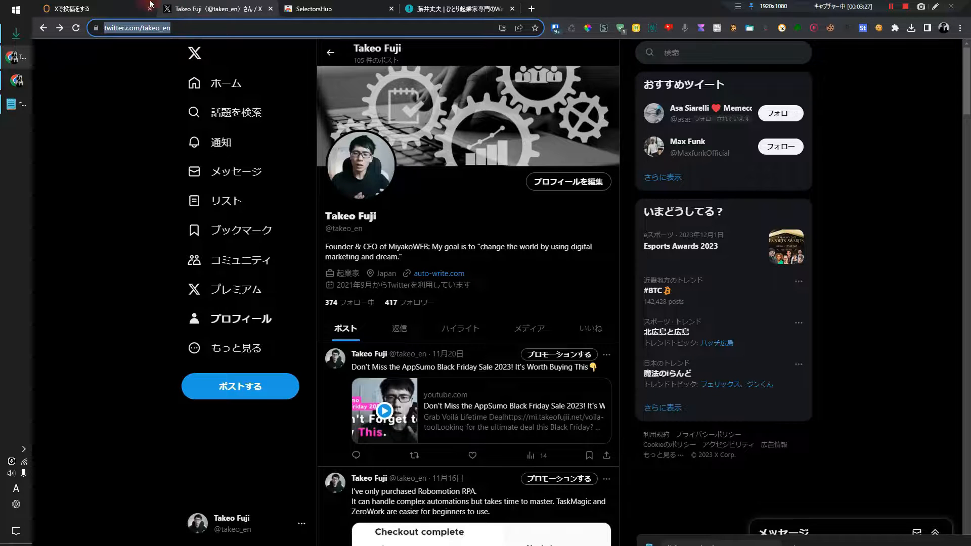
pyautogui.click(96, 9)
pyautogui.moveTo(944, 93); pyautogui.dragTo(593, 211)
pyautogui.click(590, 212)
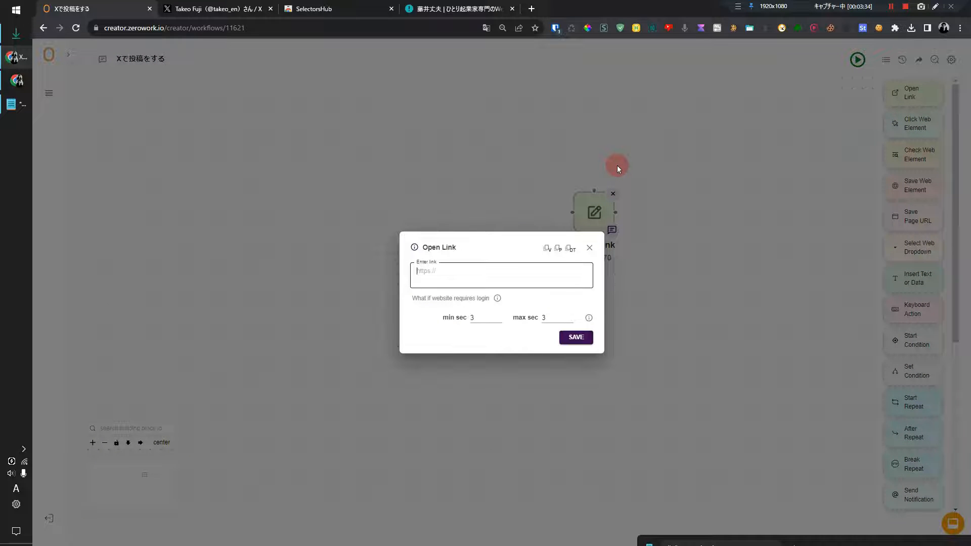
pyautogui.hotkey('ctrl', 'v')
pyautogui.click(578, 336)
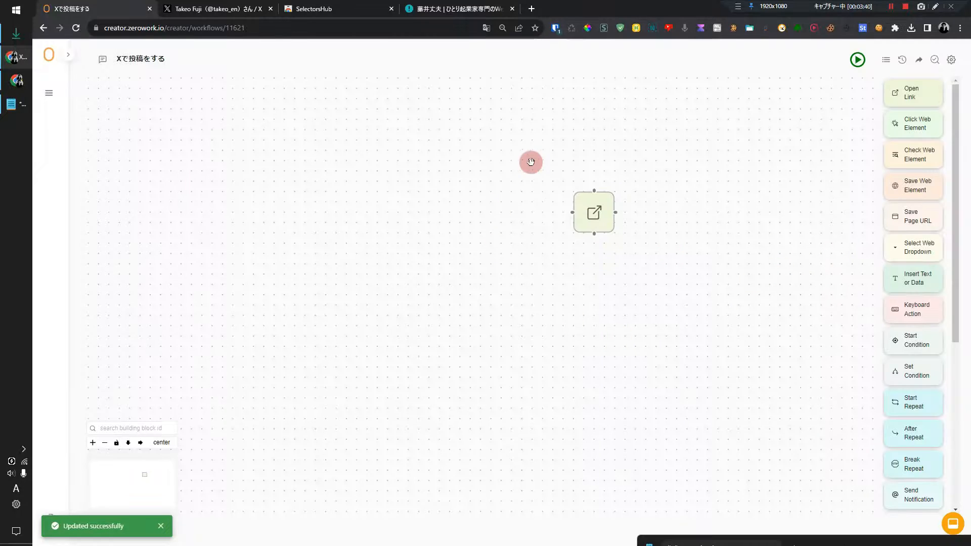
# Step: Copy the login cookies from X and paste them into the Cookies field of the TaskBot settings
pyautogui.click(252, 9)
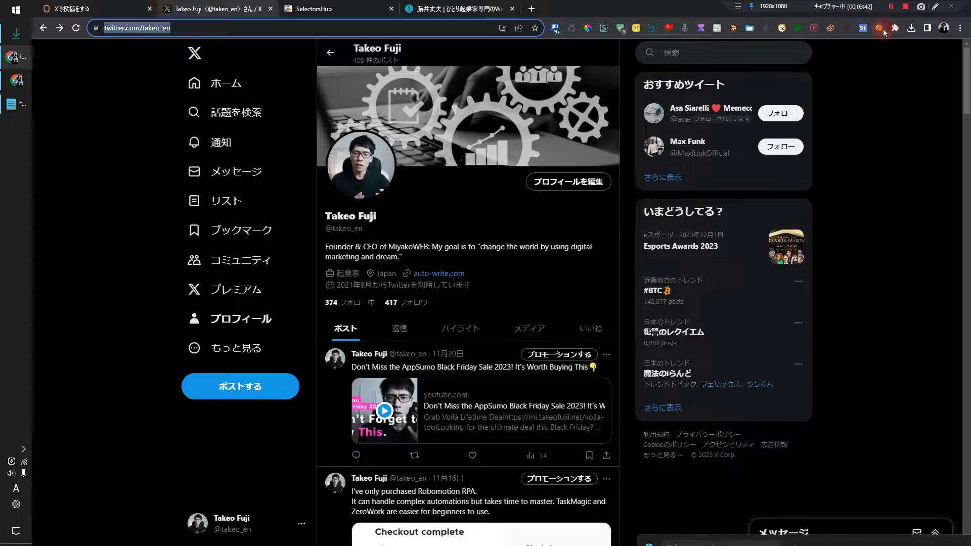
pyautogui.click(882, 29)
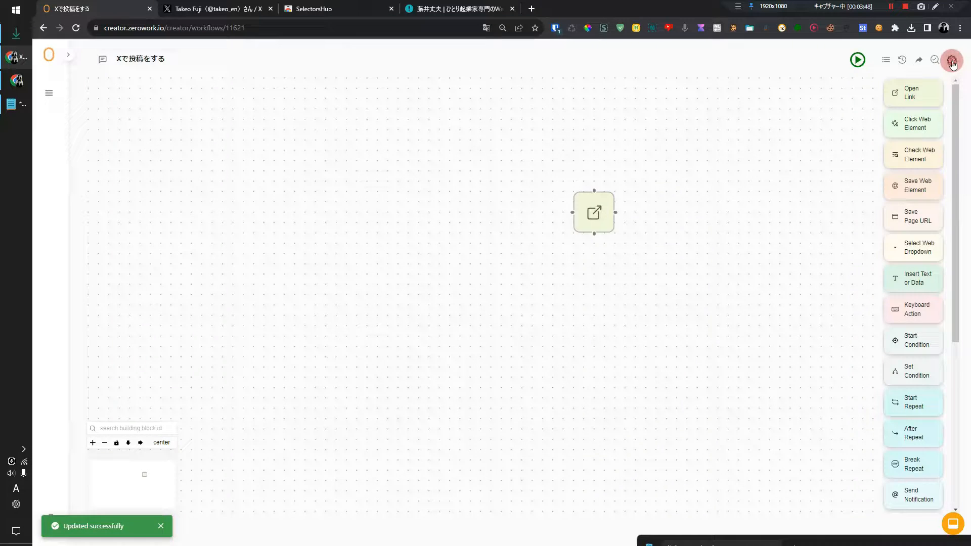
pyautogui.click(952, 61)
pyautogui.click(534, 293)
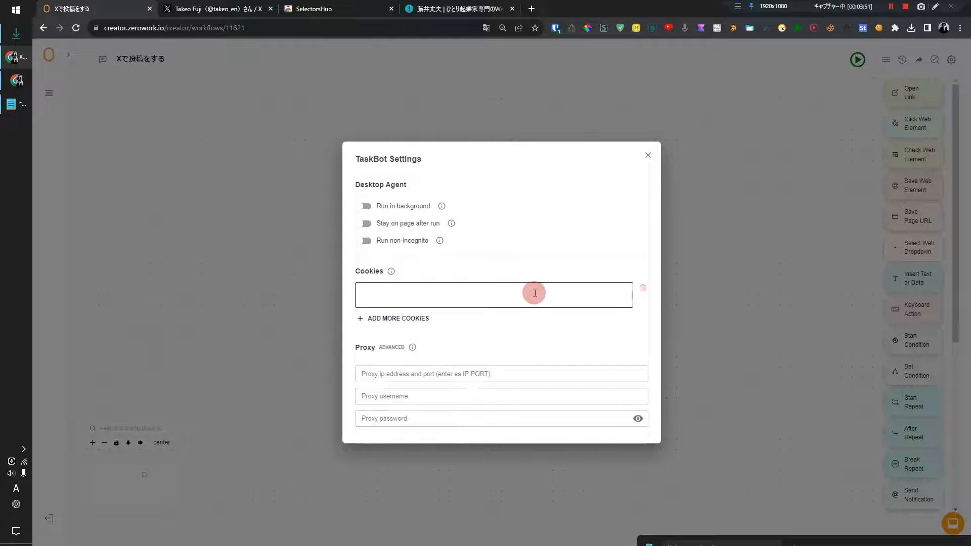
pyautogui.hotkey('ctrl', 'v')
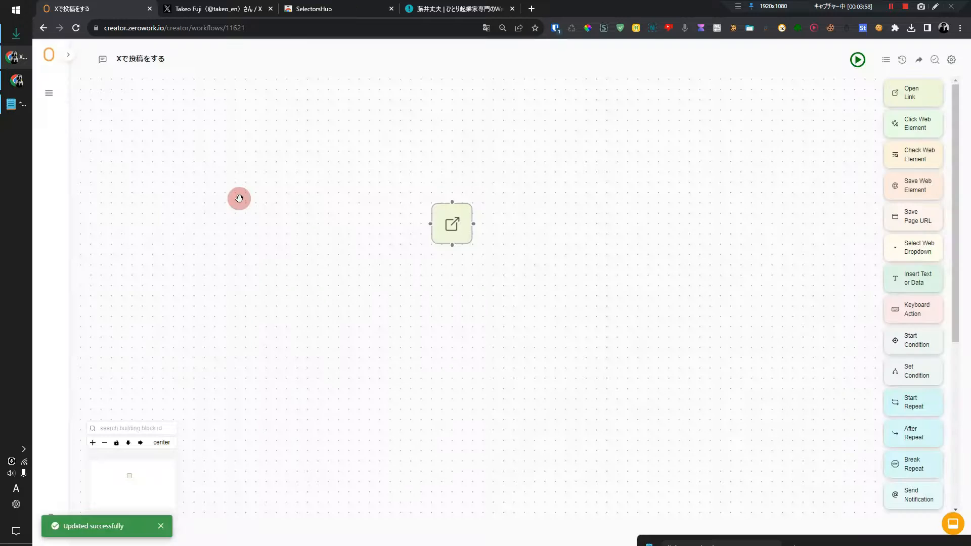
# Step: Copy the CSS selector of X's ポストする button and replace the text in Notepad with it
pyautogui.click(213, 9)
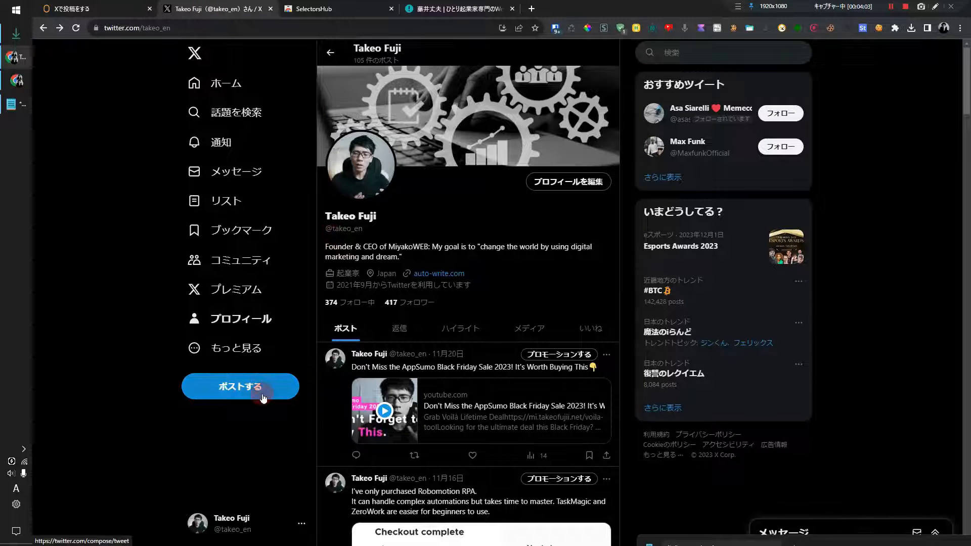
pyautogui.rightClick(286, 380)
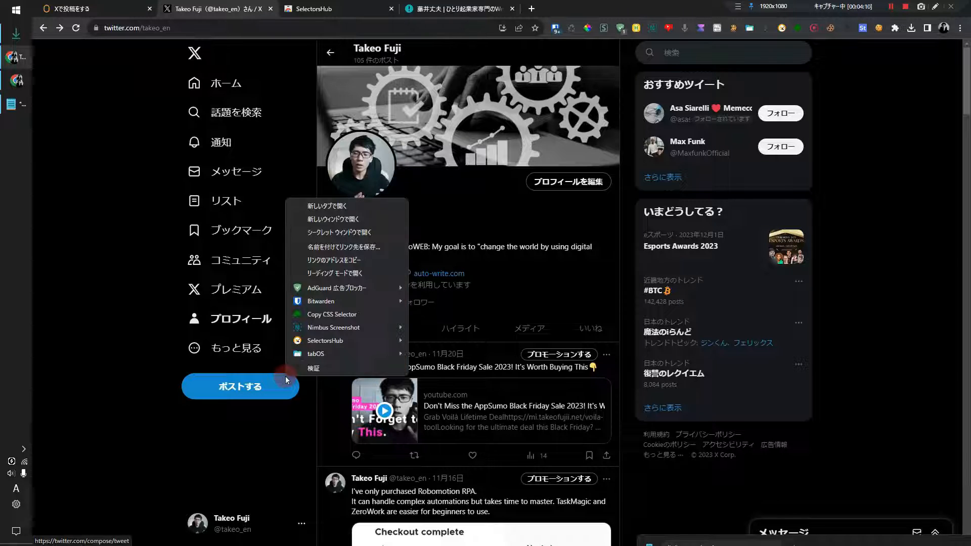
pyautogui.click(319, 314)
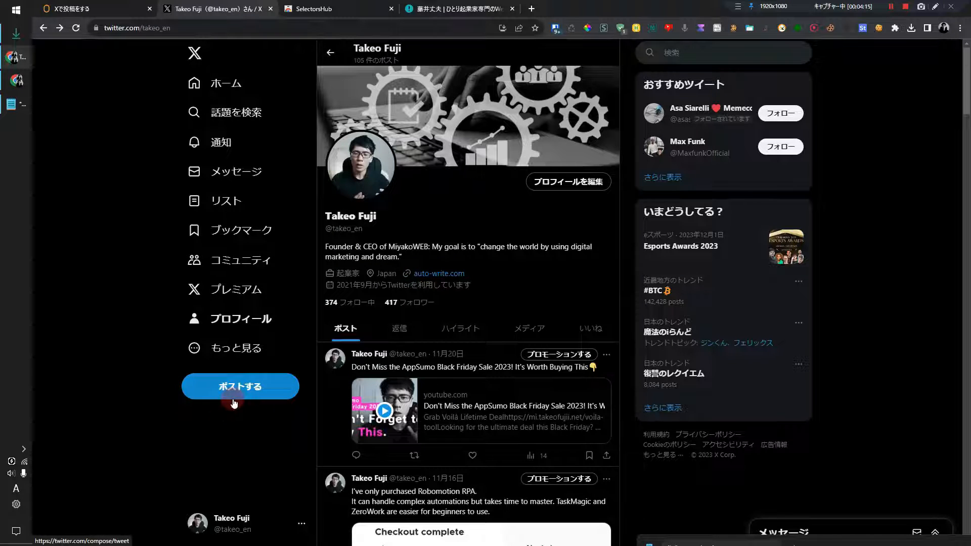
pyautogui.moveTo(862, 541); pyautogui.dragTo(665, 286)
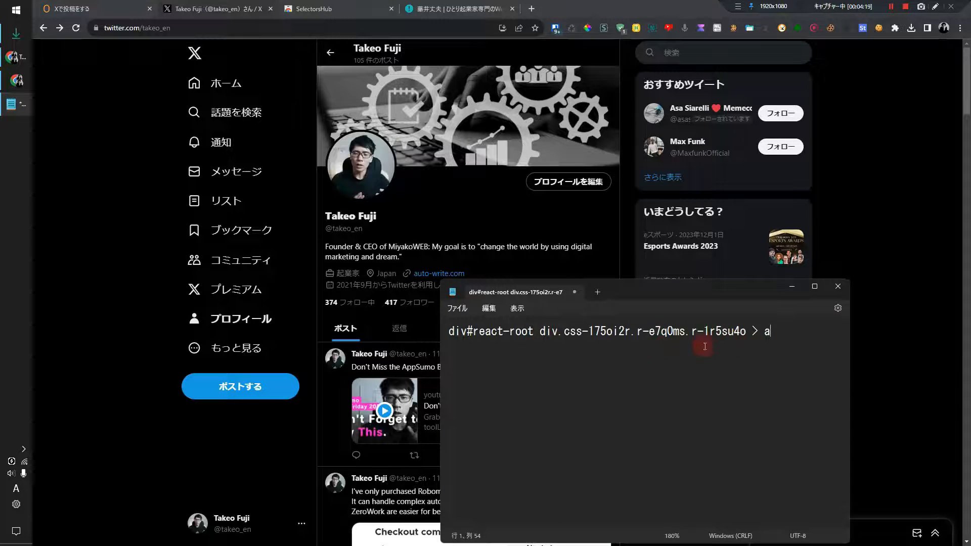
pyautogui.moveTo(771, 331); pyautogui.dragTo(448, 331)
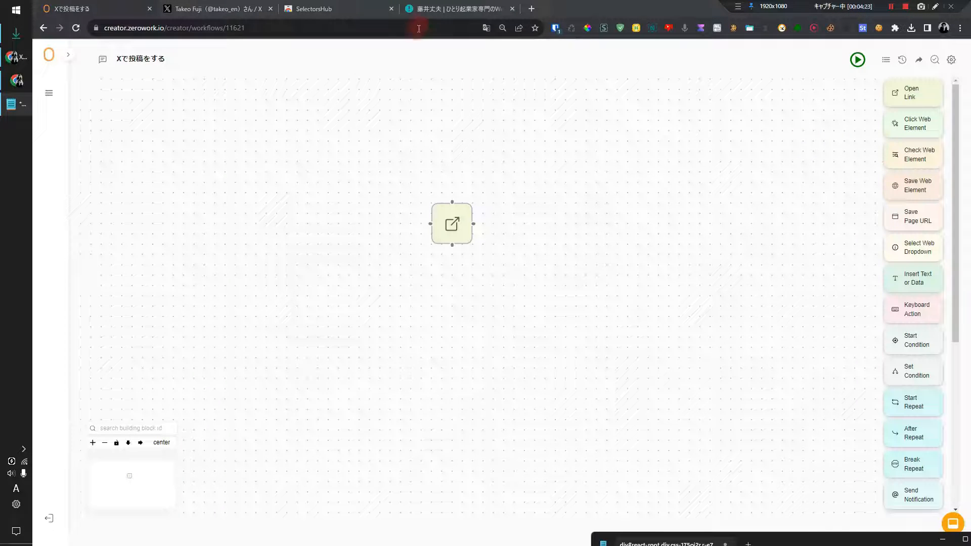
# Step: Add a Click Web Element block below the Open Link block and connect the two
pyautogui.click(235, 9)
pyautogui.click(269, 381)
pyautogui.click(119, 181)
pyautogui.click(57, 6)
pyautogui.moveTo(916, 131); pyautogui.dragTo(444, 287)
pyautogui.moveTo(452, 245); pyautogui.dragTo(463, 289)
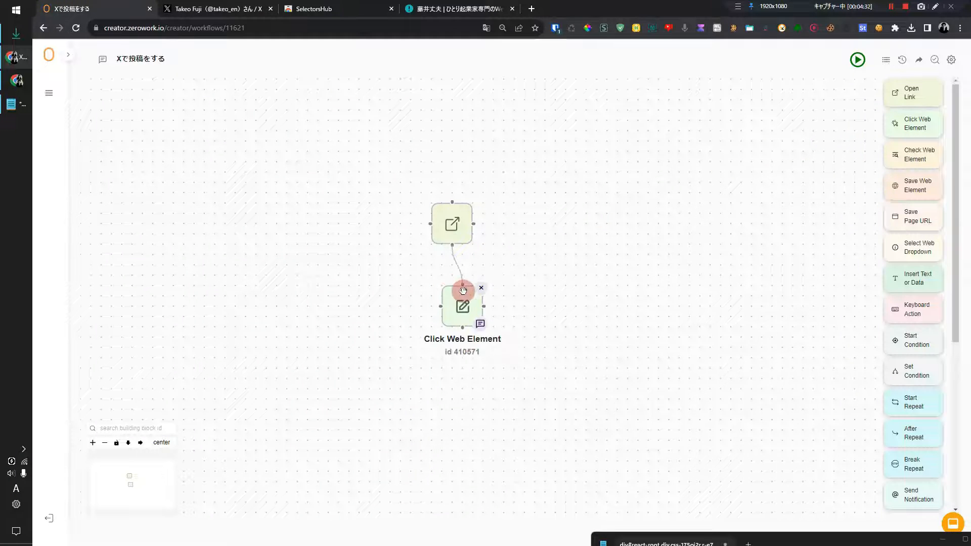
# Step: Paste the copied CSS selector of X's ポストする button into the Click Web Element block and save it
pyautogui.click(461, 309)
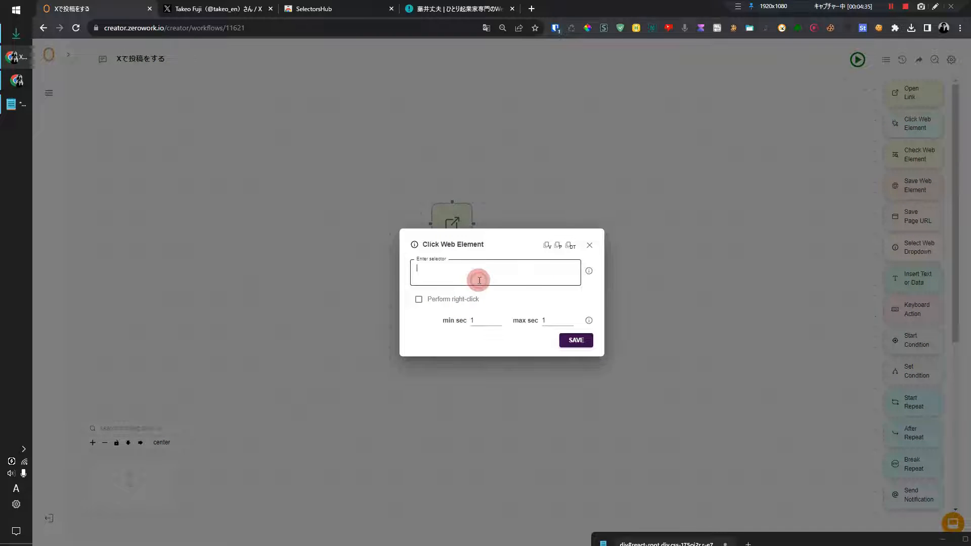
pyautogui.hotkey('ctrl', 'v')
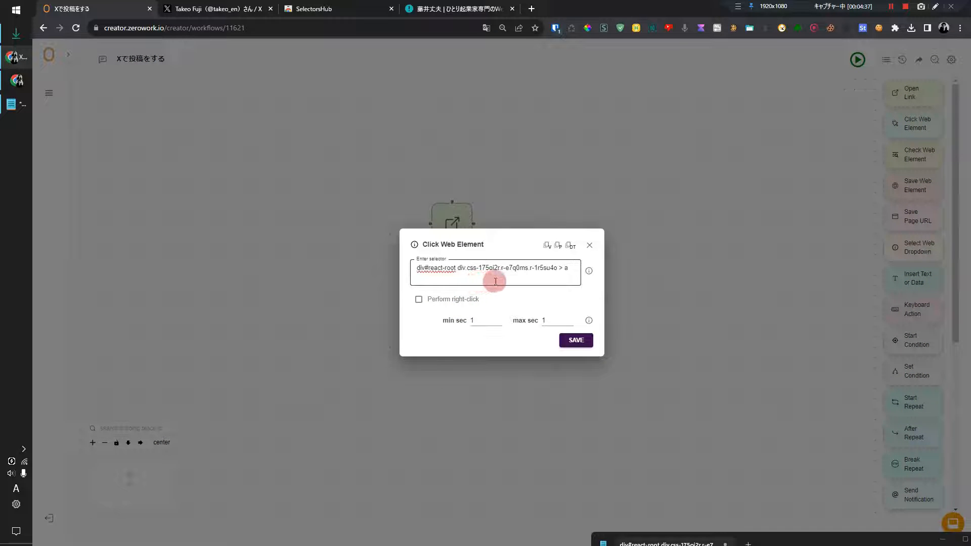
pyautogui.click(576, 340)
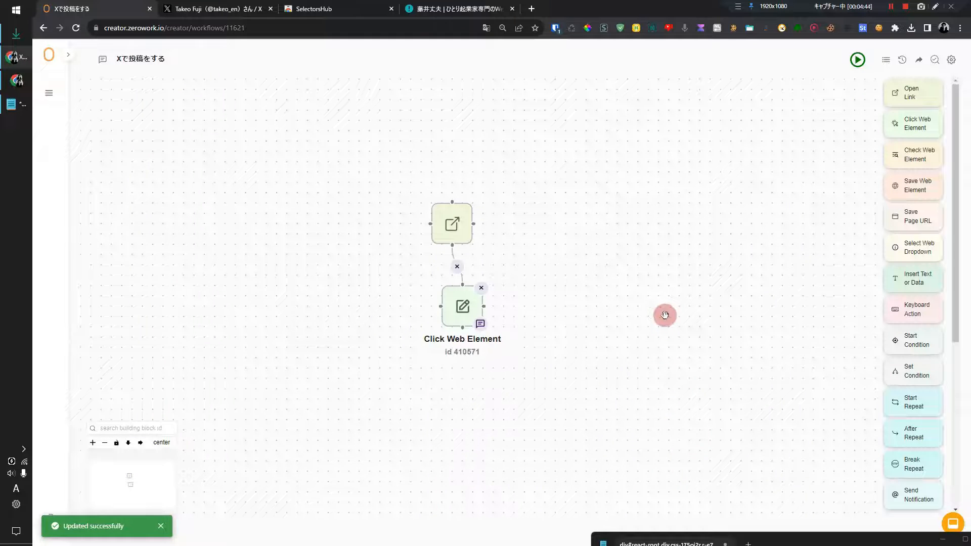
# Step: Test-run the Xで投稿をする TaskBot, and open the new post composer on X to check what follows
pyautogui.click(858, 60)
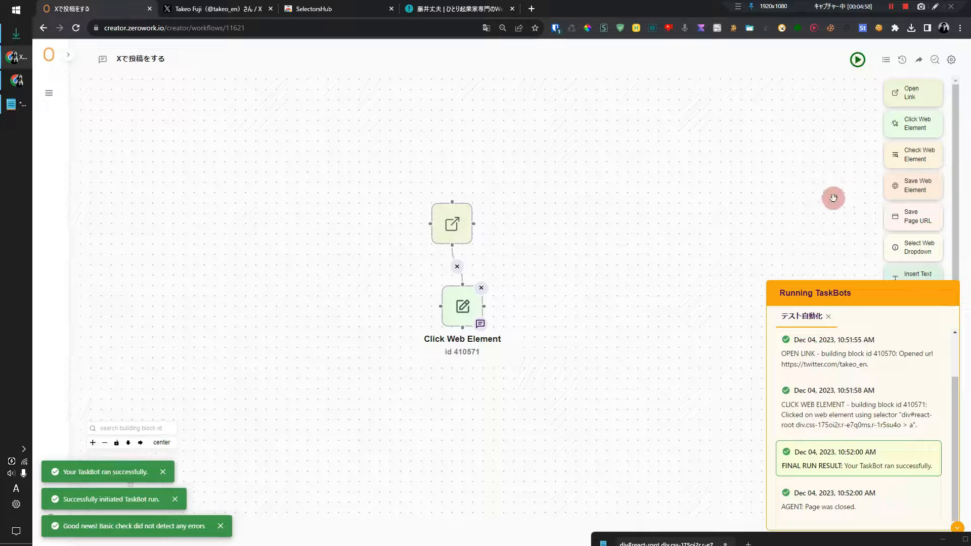
pyautogui.click(220, 9)
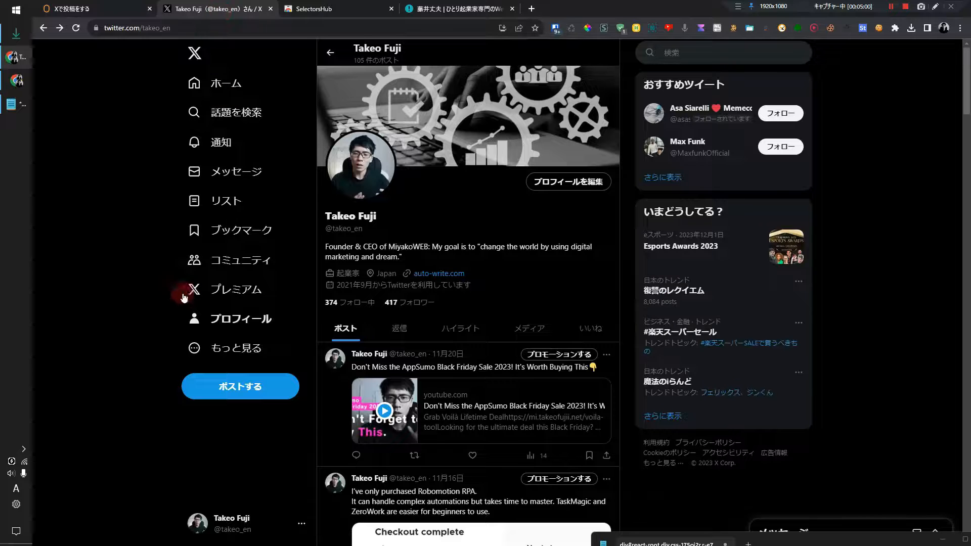
pyautogui.click(287, 386)
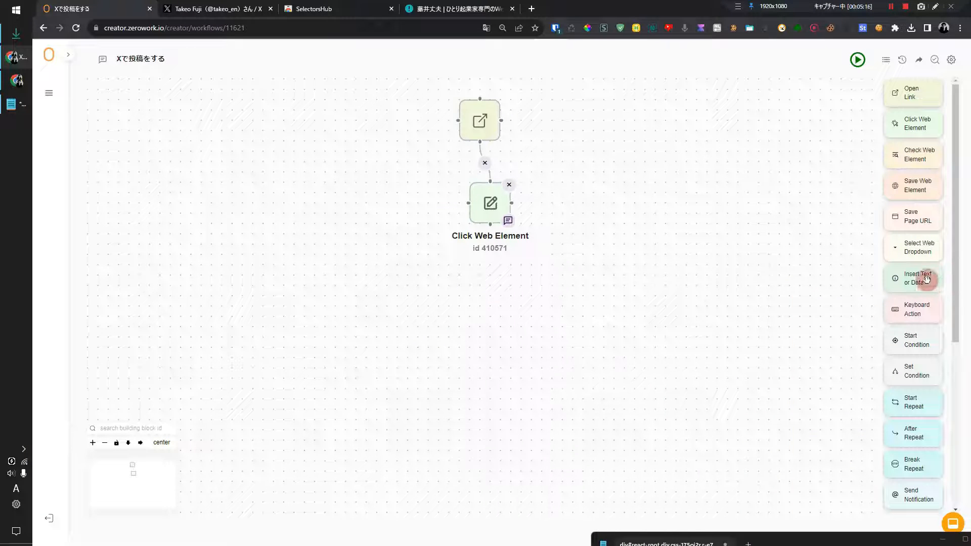
# Step: Add an Insert Text or Data block after the Click Web Element block, with the content "hello" and the fastest typing speed, and save it
pyautogui.moveTo(927, 279); pyautogui.dragTo(515, 332)
pyautogui.moveTo(489, 223); pyautogui.dragTo(516, 281)
pyautogui.click(513, 295)
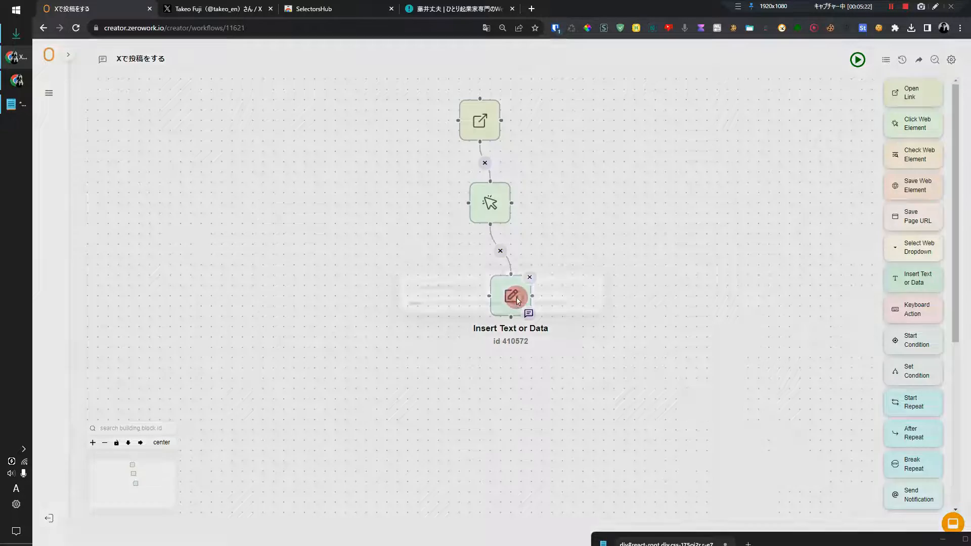
pyautogui.click(516, 247)
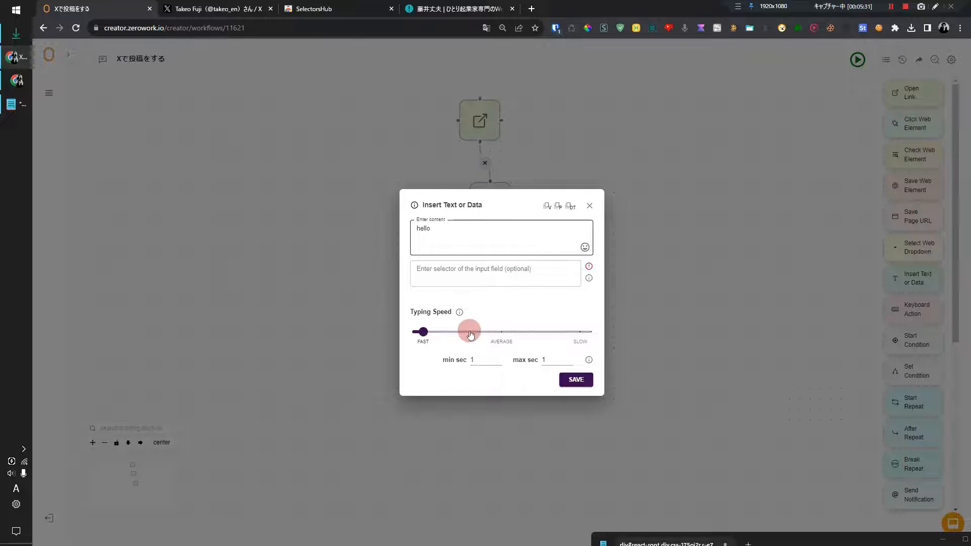
pyautogui.moveTo(425, 331)
pyautogui.mouseDown()
pyautogui.moveTo(589, 345)
pyautogui.moveTo(412, 329)
pyautogui.mouseUp()
pyautogui.click(574, 384)
# Step: Write "aaa" in X's post composer and copy the CSS selector of the composer's ポストする button
pyautogui.click(401, 116)
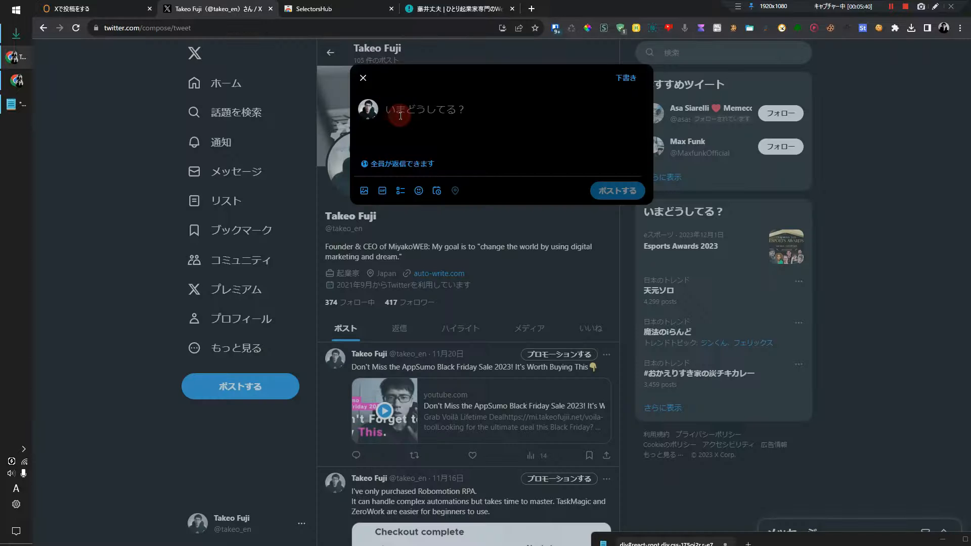
pyautogui.write('aaa')
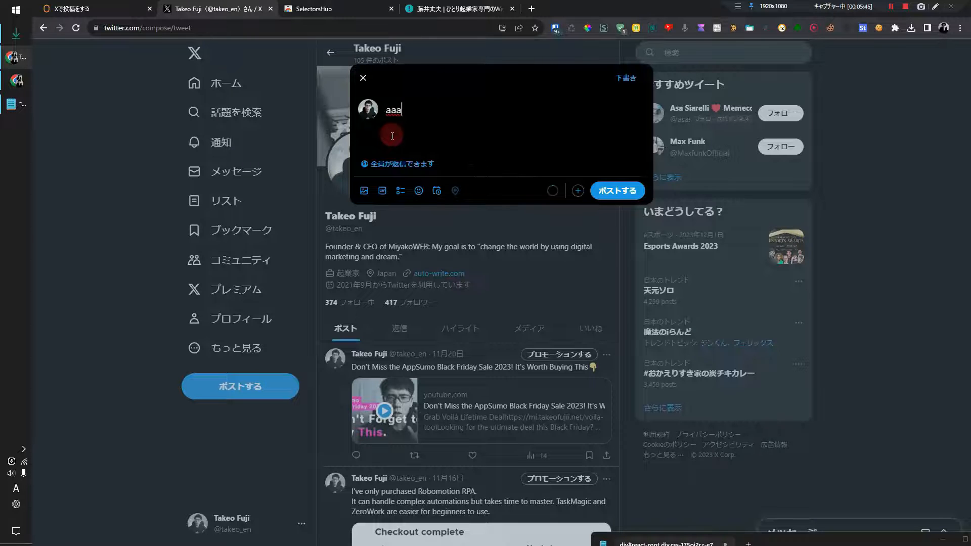
pyautogui.rightClick(624, 203)
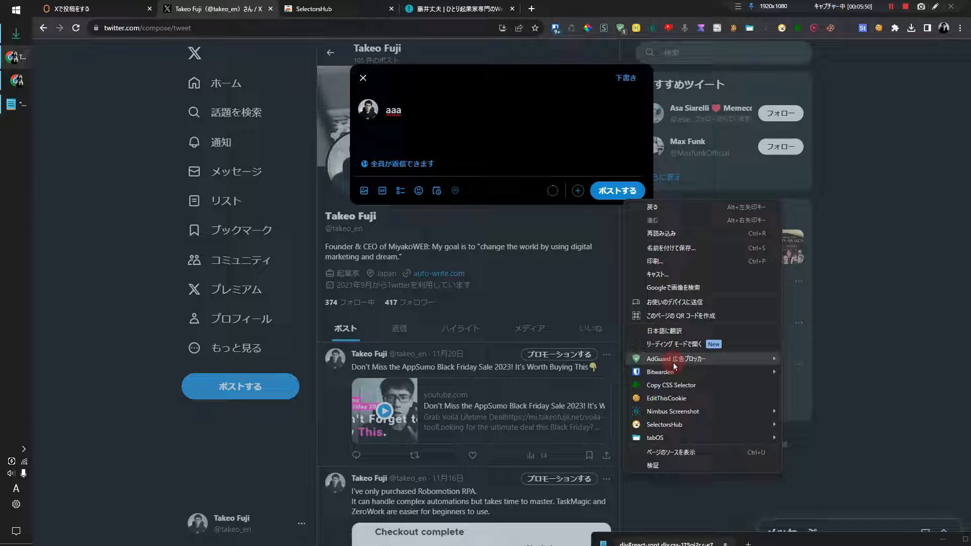
pyautogui.click(675, 383)
# Step: Add a second Click Web Element block connected after the Insert Text or Data block and paste the copied selector into it
pyautogui.hotkey('ctrl', 'shift', 'Tab')
pyautogui.moveTo(921, 129); pyautogui.dragTo(531, 351)
pyautogui.moveTo(511, 293); pyautogui.dragTo(531, 344)
pyautogui.click(511, 283)
pyautogui.hotkey('ctrl', 'v')
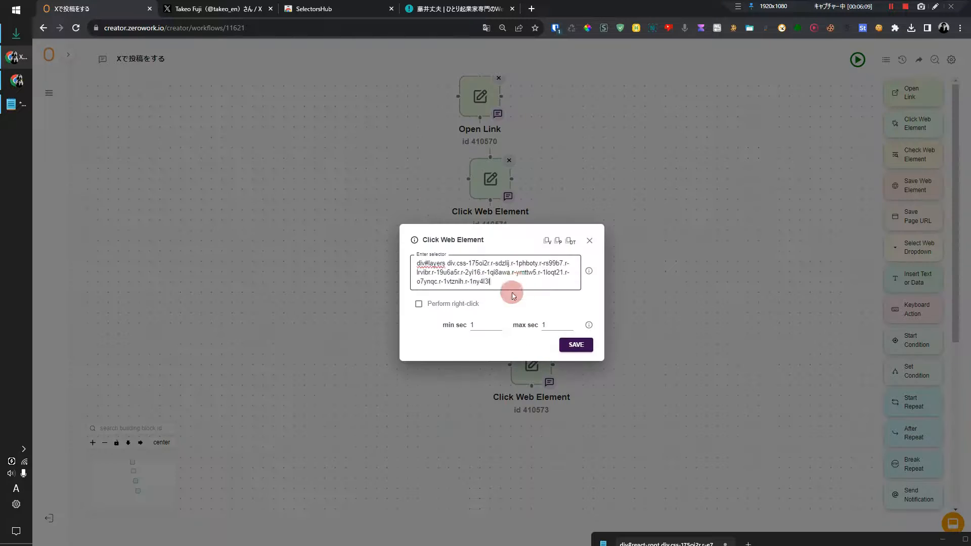
# Step: Set the second Click Web Element block's delay to min sec 7 and max sec 6, and save it
pyautogui.click(569, 323)
pyautogui.click(569, 323)
pyautogui.click(569, 323)
pyautogui.click(569, 324)
pyautogui.click(498, 323)
pyautogui.click(499, 324)
pyautogui.click(499, 323)
pyautogui.click(498, 324)
pyautogui.click(570, 323)
pyautogui.click(569, 323)
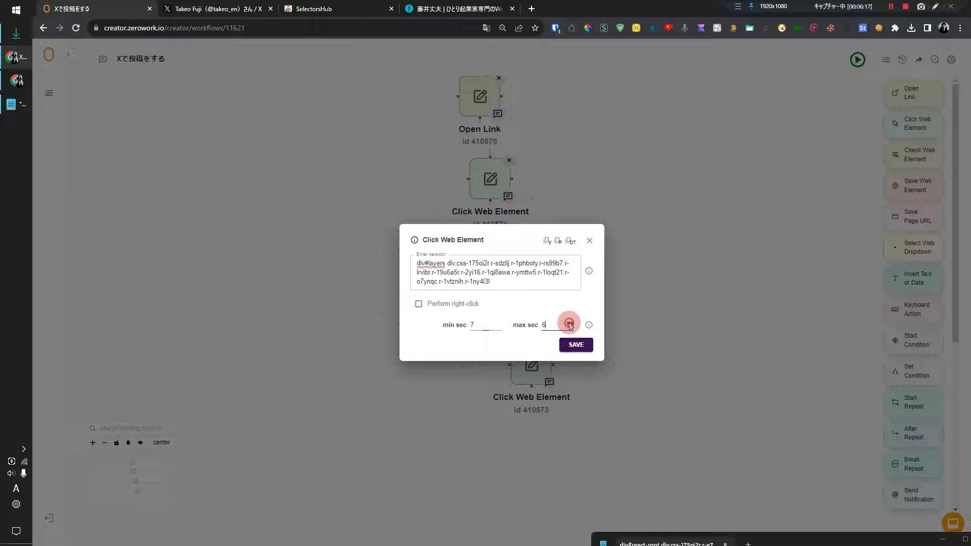
pyautogui.click(582, 355)
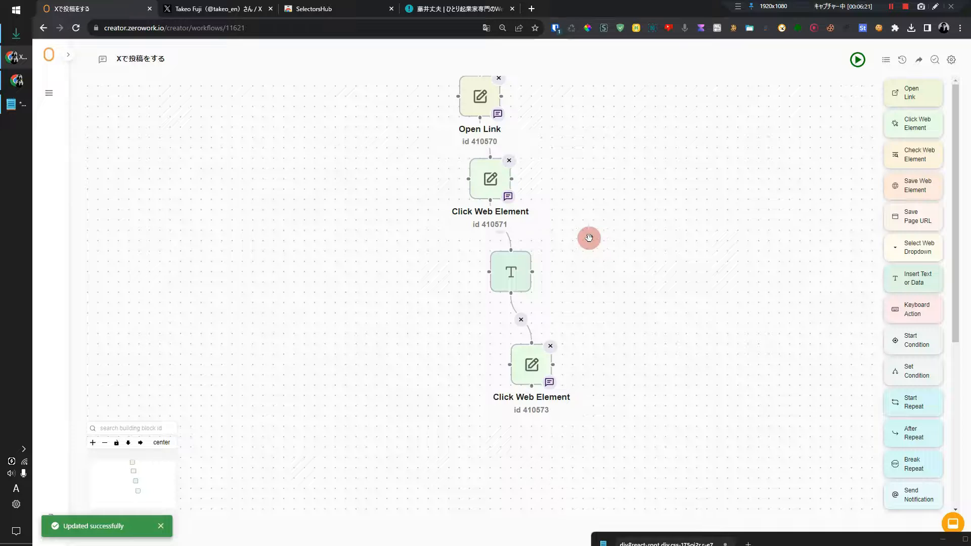
# Step: Run the Xで投稿をする TaskBot to publish the post "hello" on X
pyautogui.moveTo(600, 260); pyautogui.dragTo(617, 275)
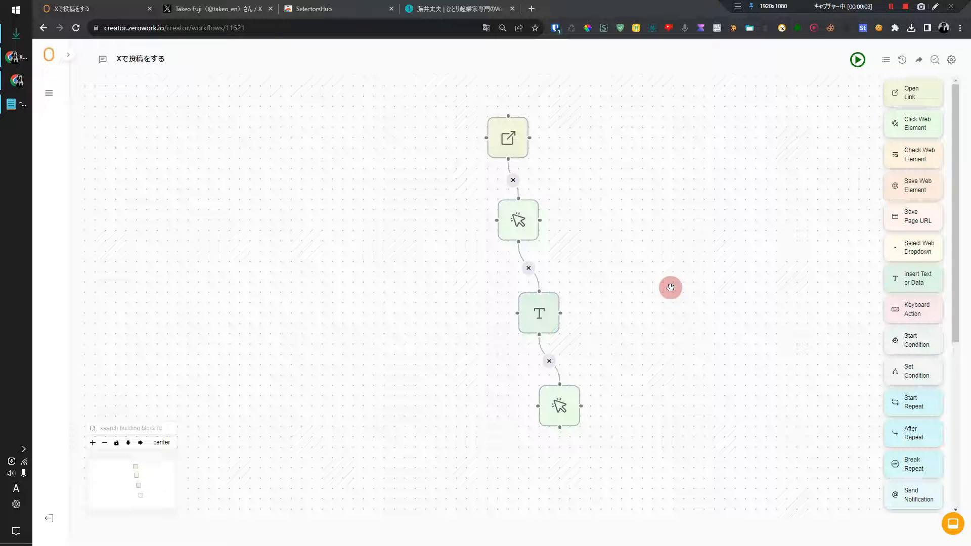
pyautogui.click(856, 61)
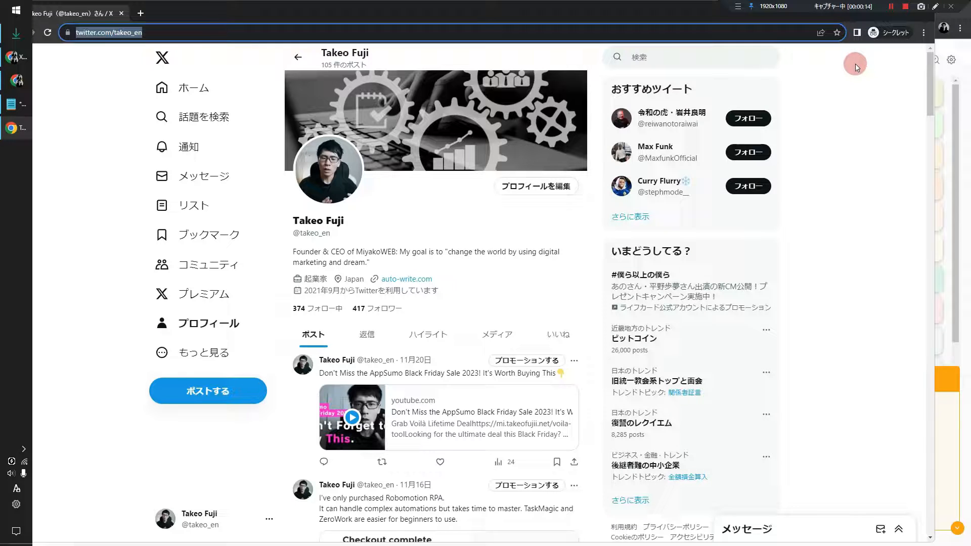
pyautogui.write('hello')
pyautogui.hotkey('ctrl', 'Return')
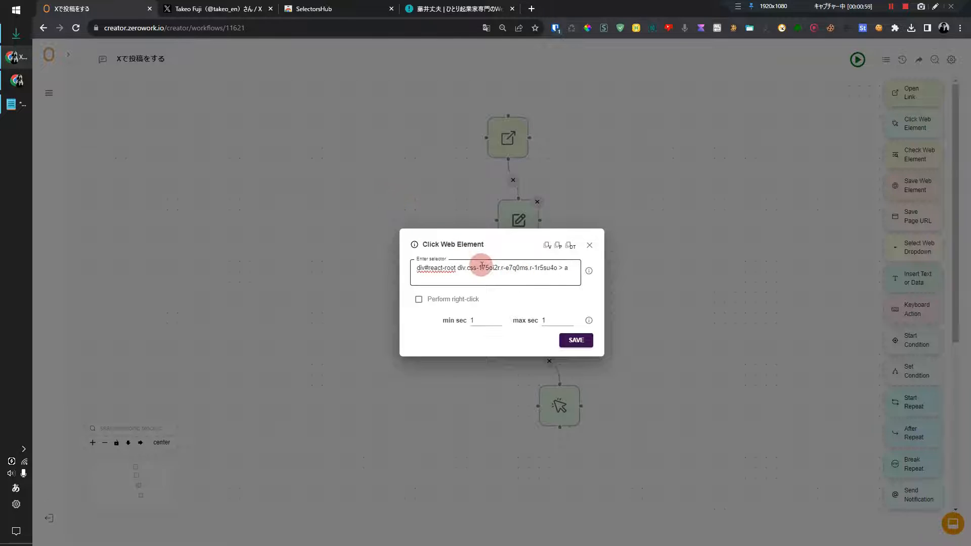
# Step: Replace the first Click Web Element block's selector with text="ポストする", closing X's open post composer along the way, and save the block
pyautogui.hotkey('ctrl', 'a')
pyautogui.press('BackSpace')
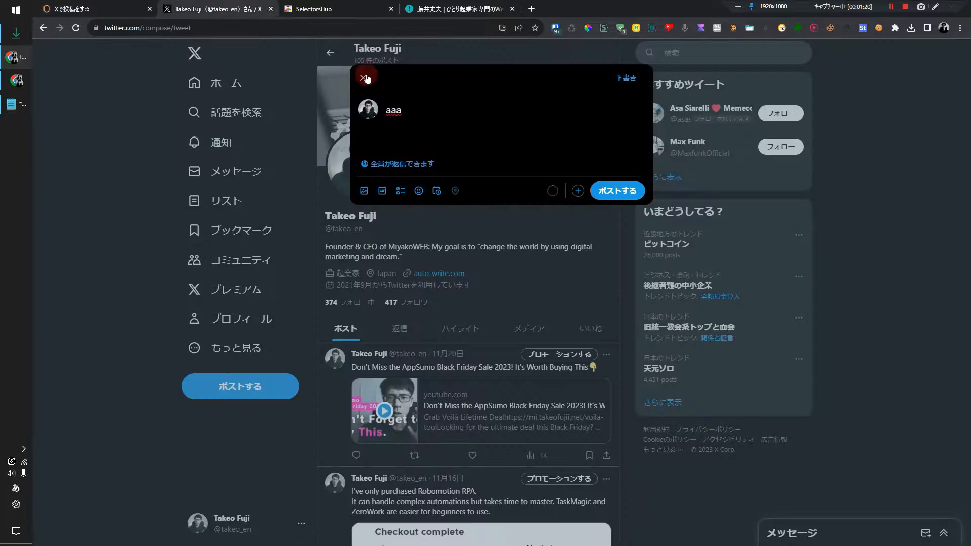
pyautogui.click(363, 77)
pyautogui.click(528, 303)
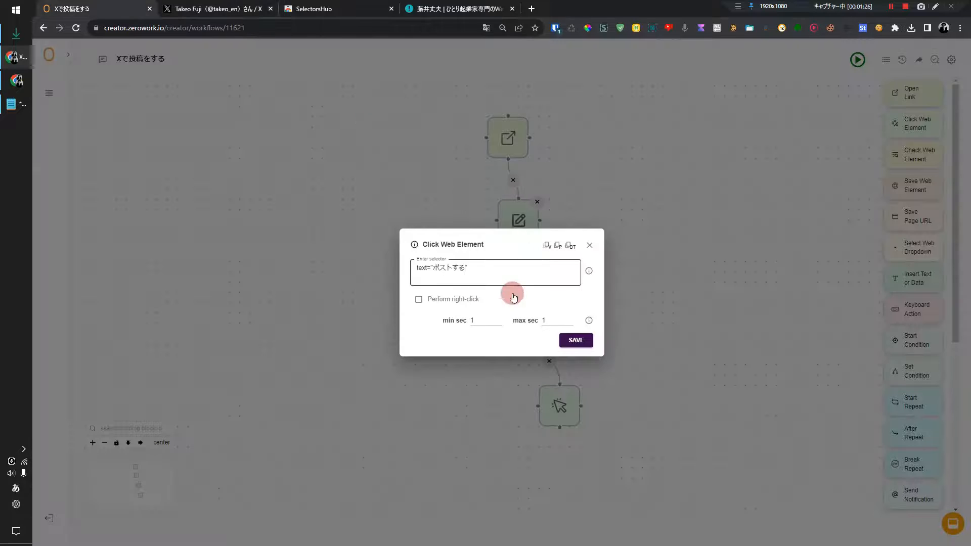
pyautogui.moveTo(464, 268); pyautogui.dragTo(414, 271)
pyautogui.click(441, 271)
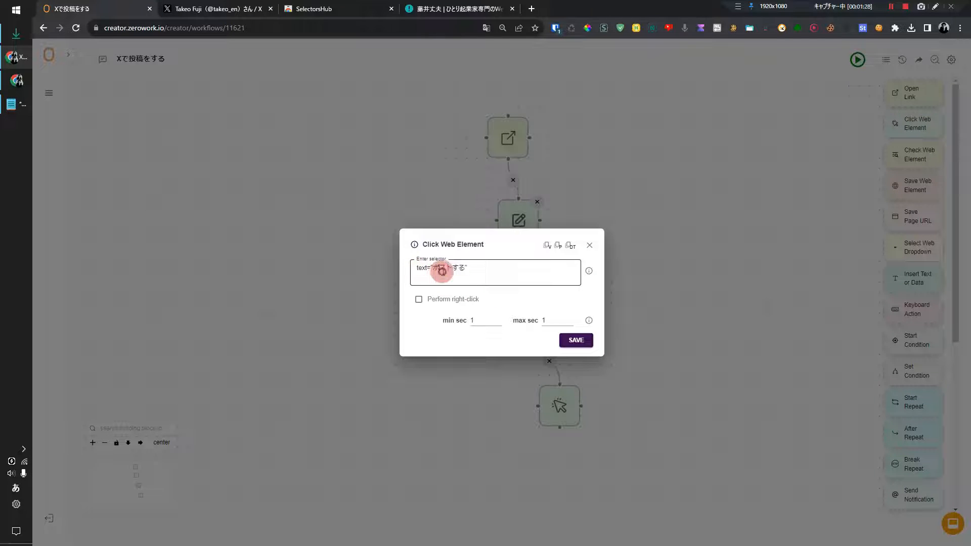
pyautogui.click(569, 350)
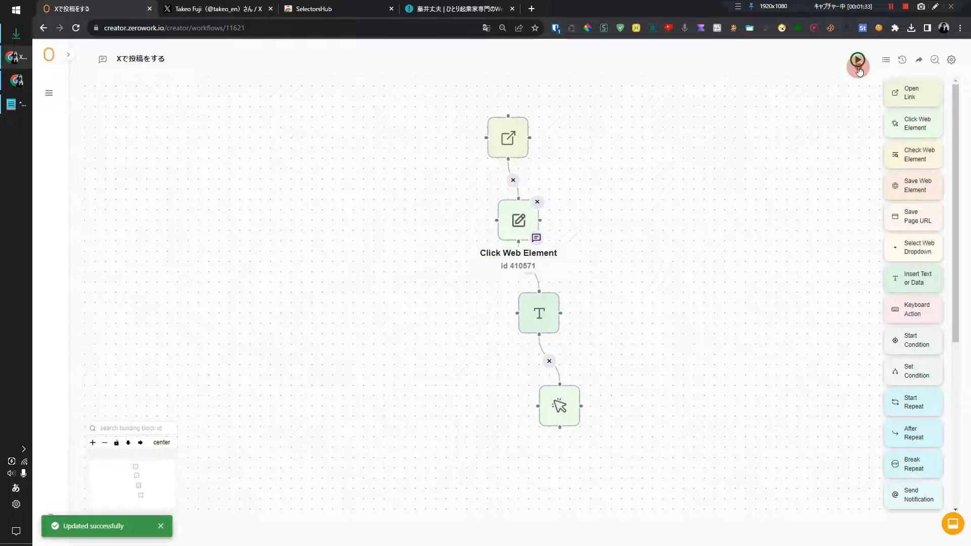
# Step: Test-run the TaskBot again, close its browser window during the run, and check the ポストする button on X
pyautogui.click(858, 61)
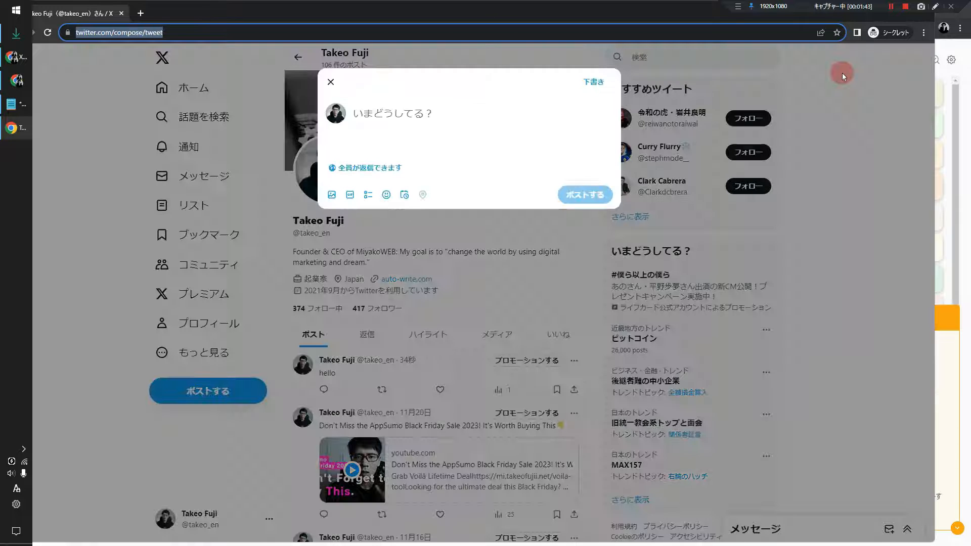
pyautogui.click(122, 13)
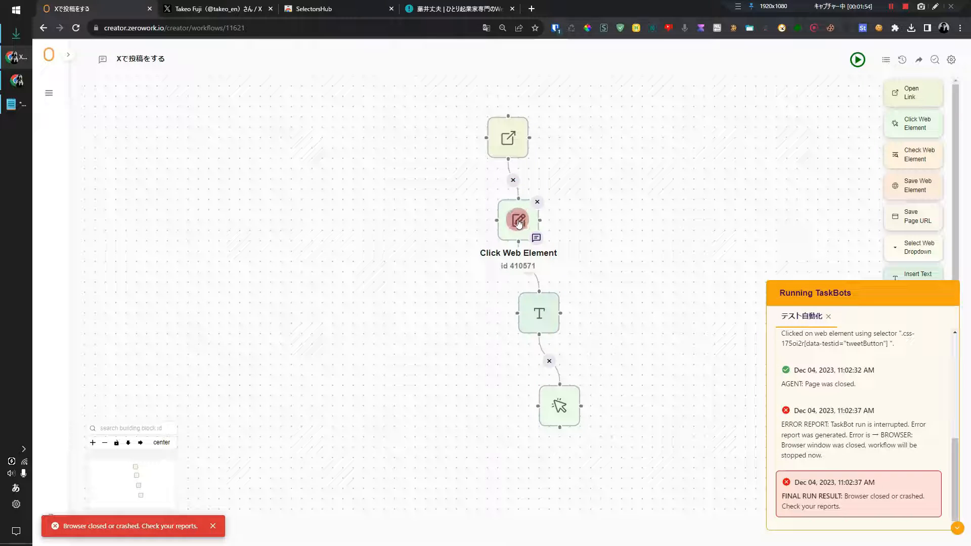
pyautogui.click(197, 8)
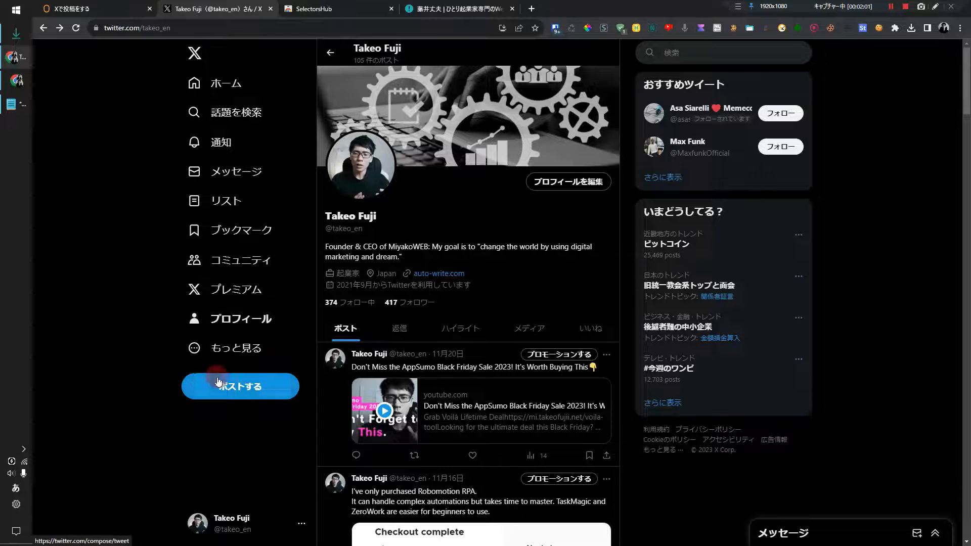
pyautogui.click(111, 14)
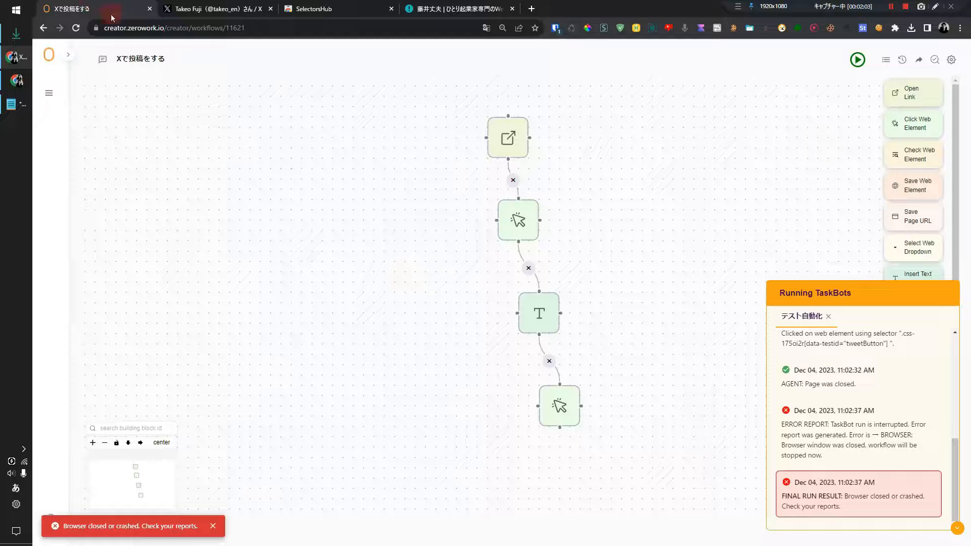
# Step: Reopen the first Click Web Element block to review its text-based selector, close it, and look over the block chain
pyautogui.click(526, 219)
pyautogui.click(487, 268)
pyautogui.moveTo(488, 268); pyautogui.dragTo(417, 266)
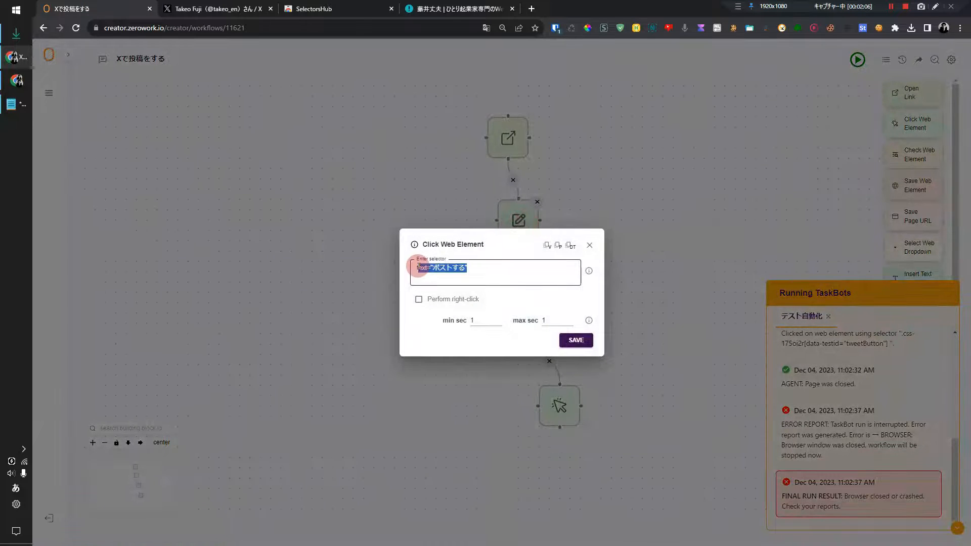
pyautogui.click(450, 267)
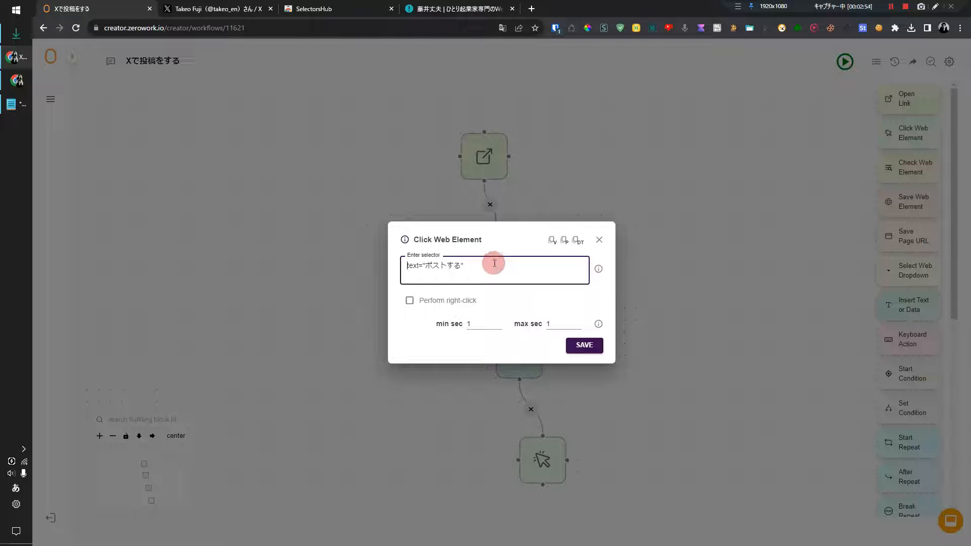
pyautogui.click(622, 409)
pyautogui.moveTo(554, 499); pyautogui.dragTo(590, 350)
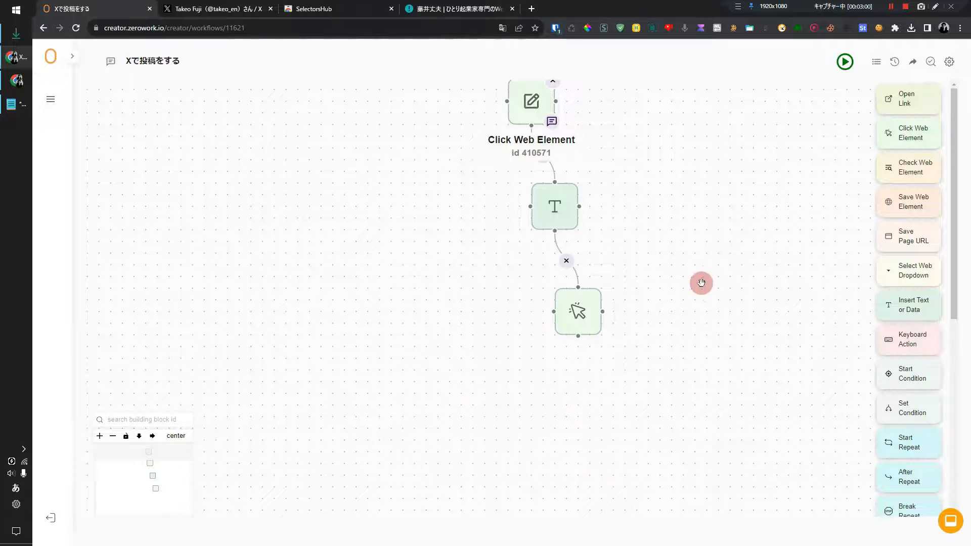
pyautogui.scroll(3, 715, 290)
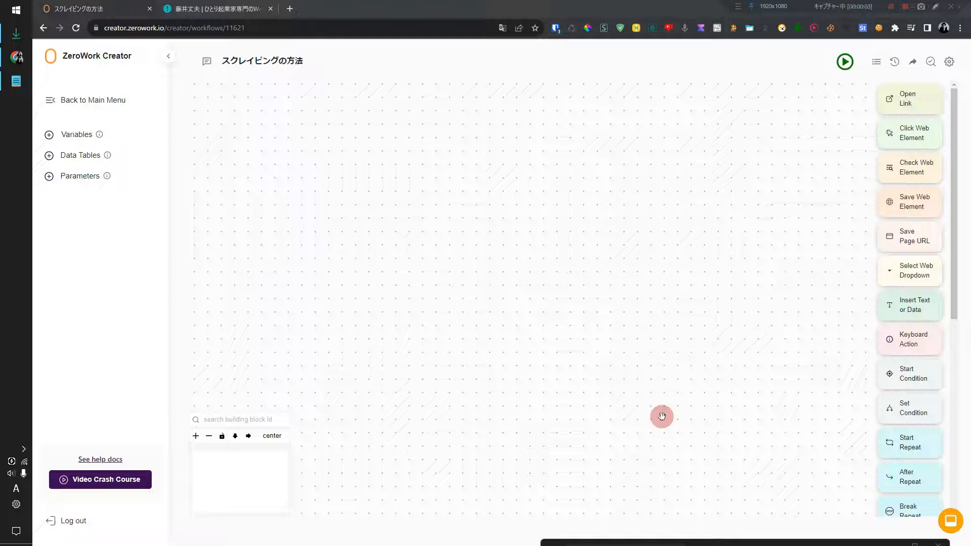
# Step: Examine the blog's home page and its heading 海外SaaSの情報屋 as scraping material, and return to the スクレイピングの方法 TaskBot
pyautogui.click(184, 9)
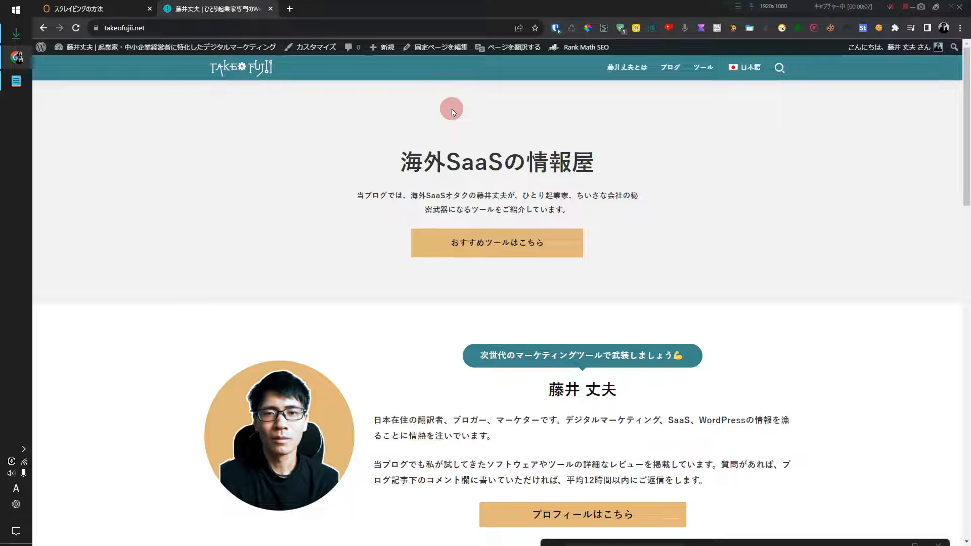
pyautogui.click(126, 8)
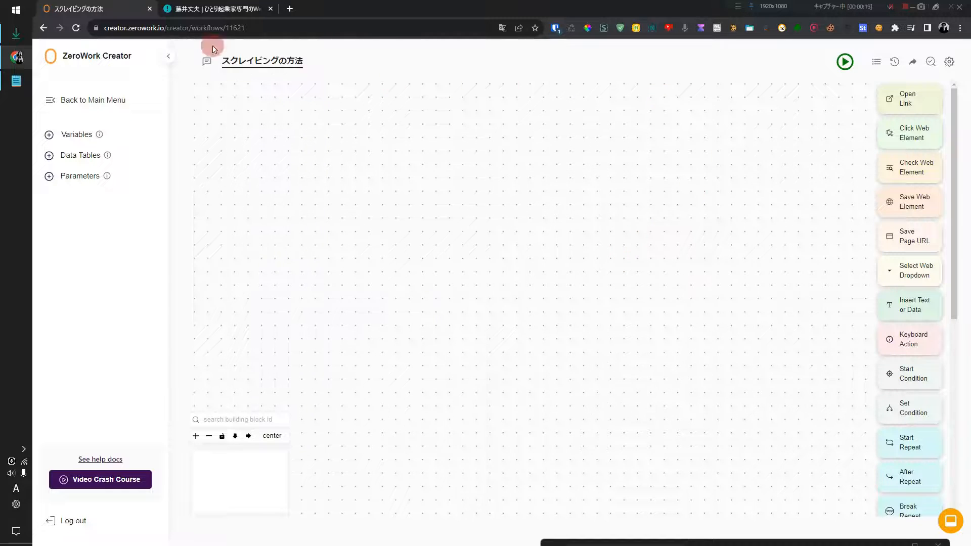
pyautogui.click(207, 9)
pyautogui.scroll(-9, 553, 221)
pyautogui.scroll(9, 554, 221)
pyautogui.moveTo(609, 161); pyautogui.dragTo(399, 168)
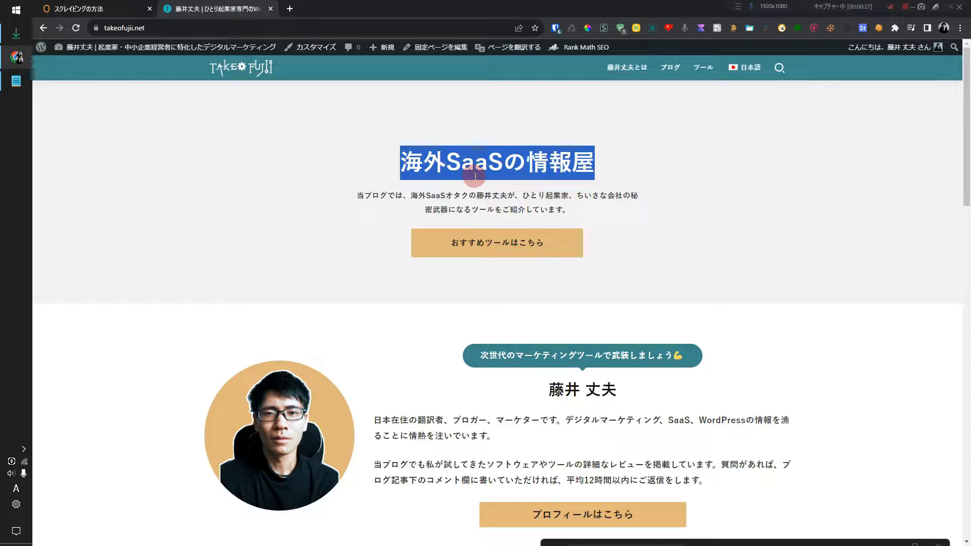
pyautogui.click(346, 70)
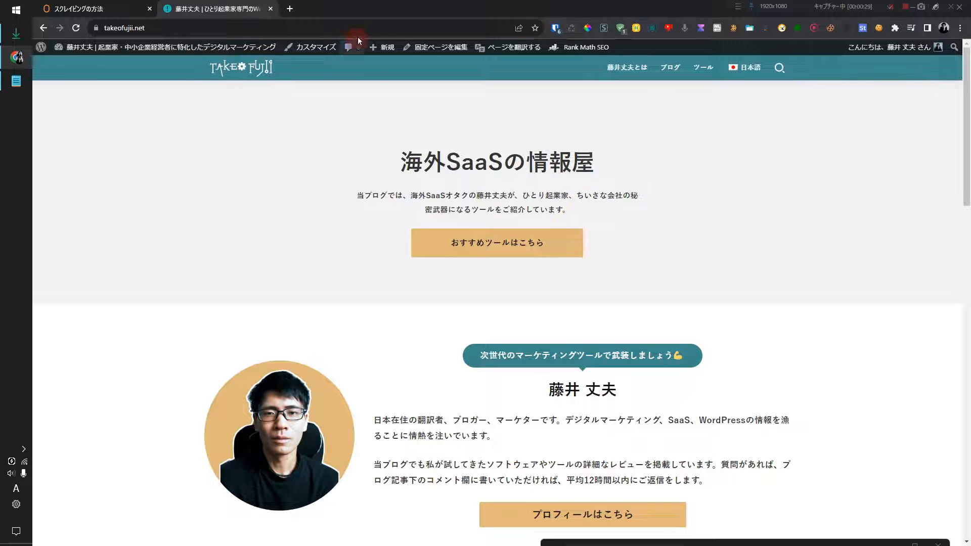
pyautogui.click(134, 8)
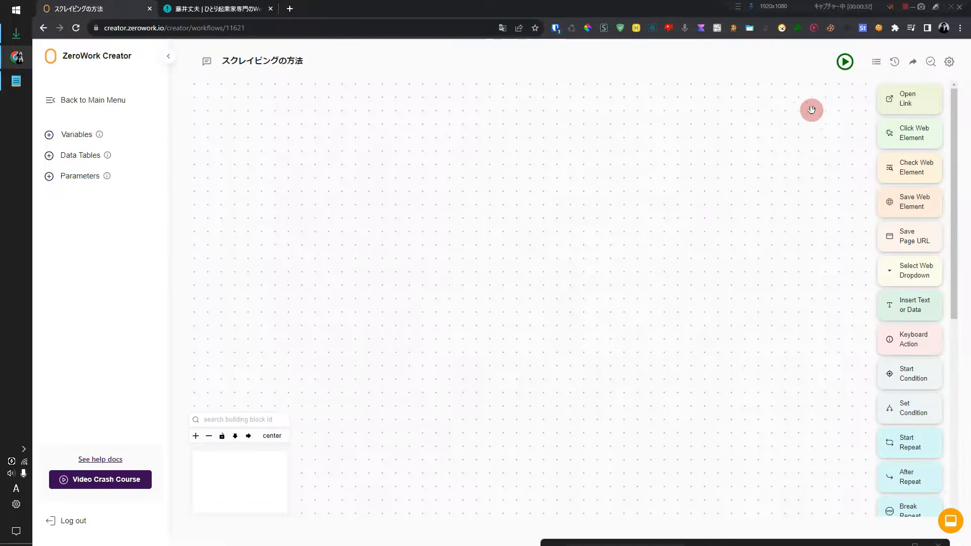
pyautogui.moveTo(910, 104); pyautogui.dragTo(517, 177)
pyautogui.click(207, 8)
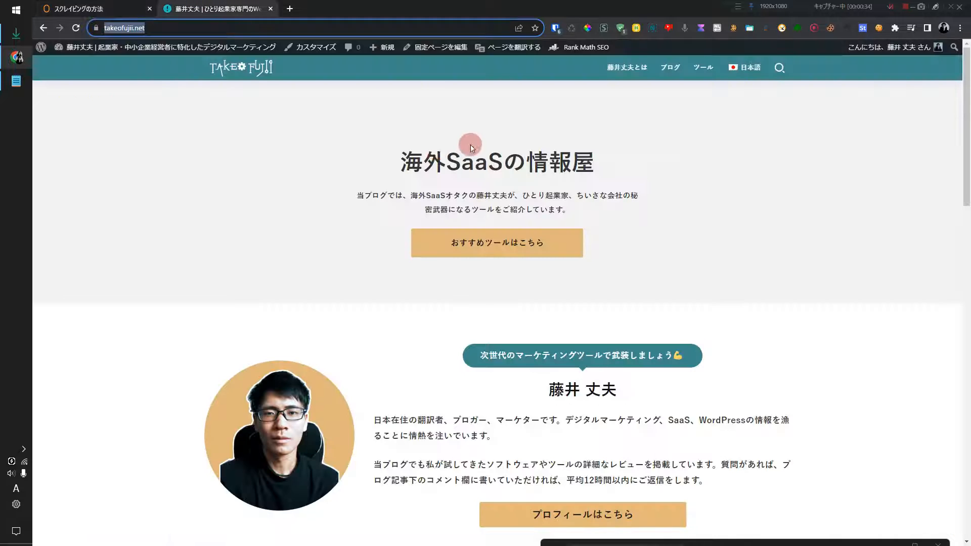
pyautogui.click(131, 8)
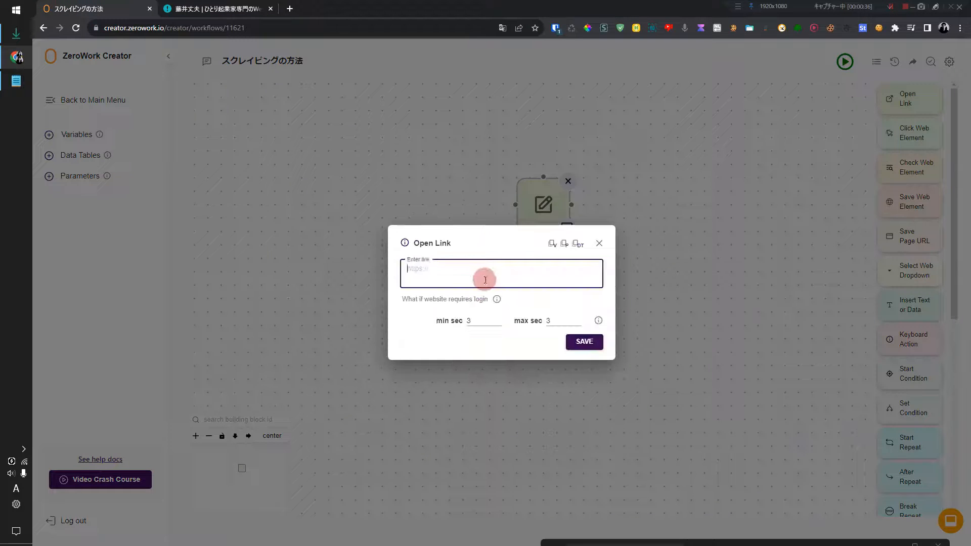
pyautogui.write('https://takeofujii.net/')
pyautogui.click(584, 341)
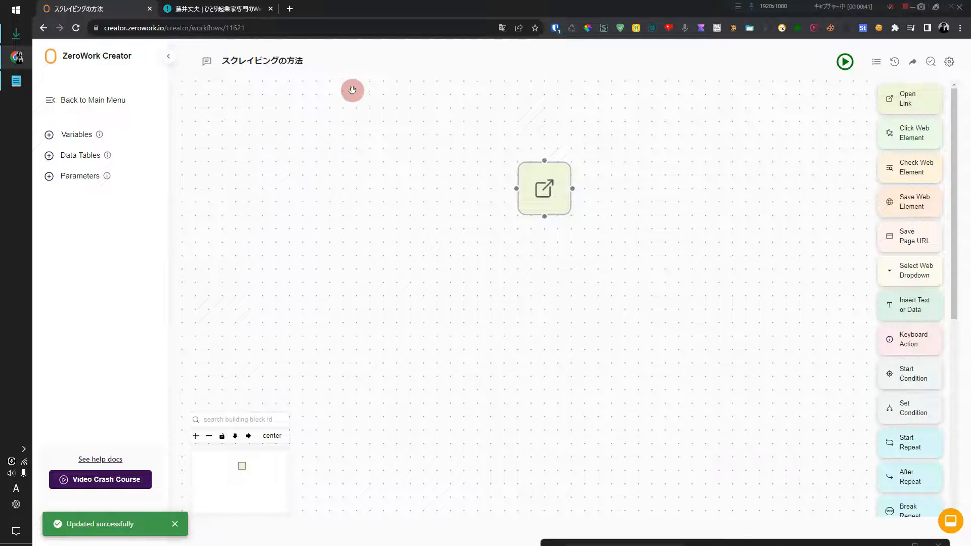
# Step: Check the blog heading 海外SaaSの情報屋 as the scraping target, then add a Save Web Element block and connect it below Open Link
pyautogui.click(207, 8)
pyautogui.moveTo(641, 147); pyautogui.dragTo(398, 163)
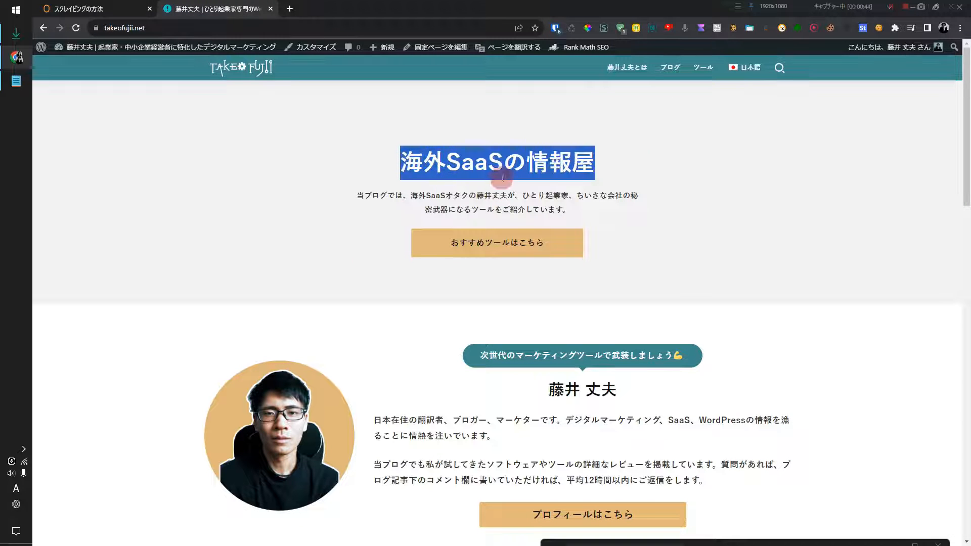
pyautogui.hotkey('ctrl', 'pageup')
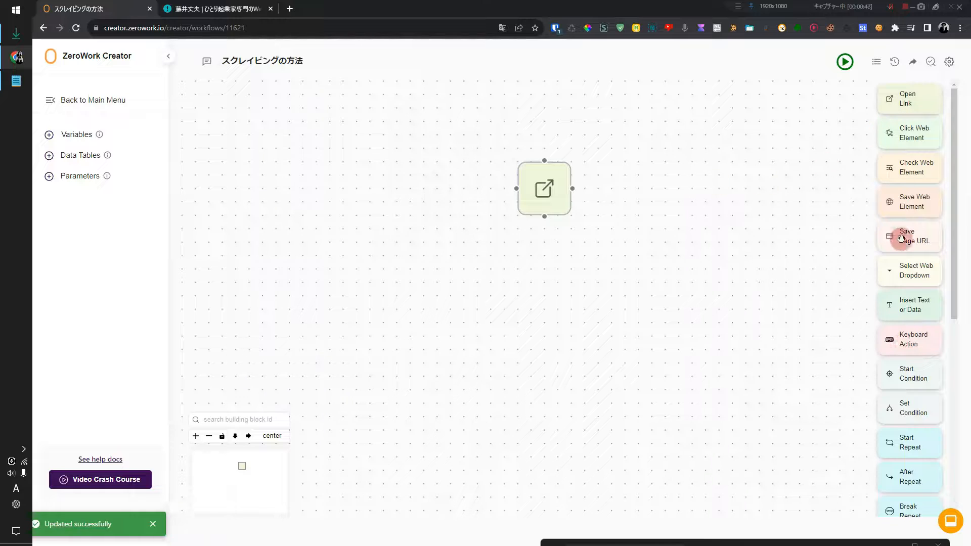
pyautogui.moveTo(925, 205); pyautogui.dragTo(561, 283)
pyautogui.moveTo(545, 217); pyautogui.dragTo(563, 261)
# Step: Copy the CSS selector of the blog heading and enter it as the Save Web Element selector, div#custom_header h2
pyautogui.click(557, 298)
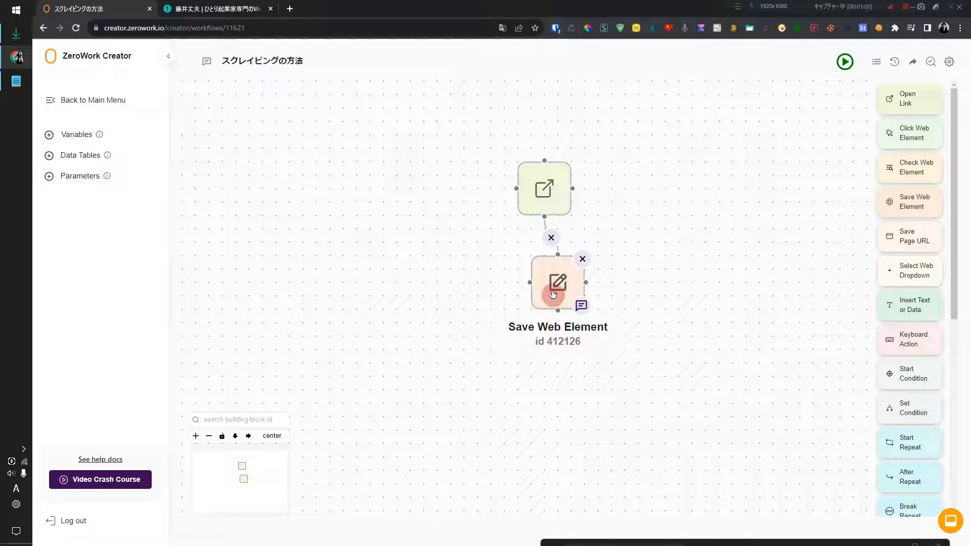
pyautogui.click(555, 298)
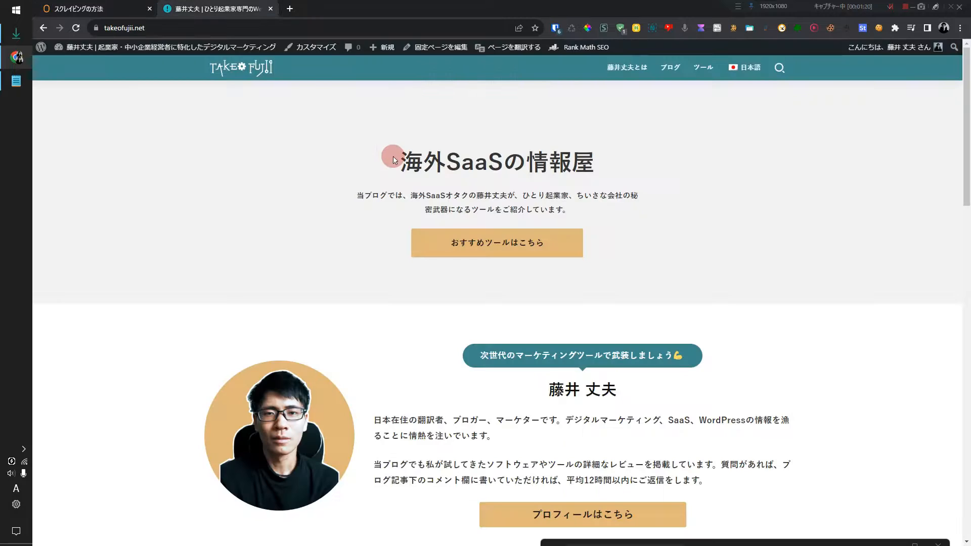
pyautogui.rightClick(395, 160)
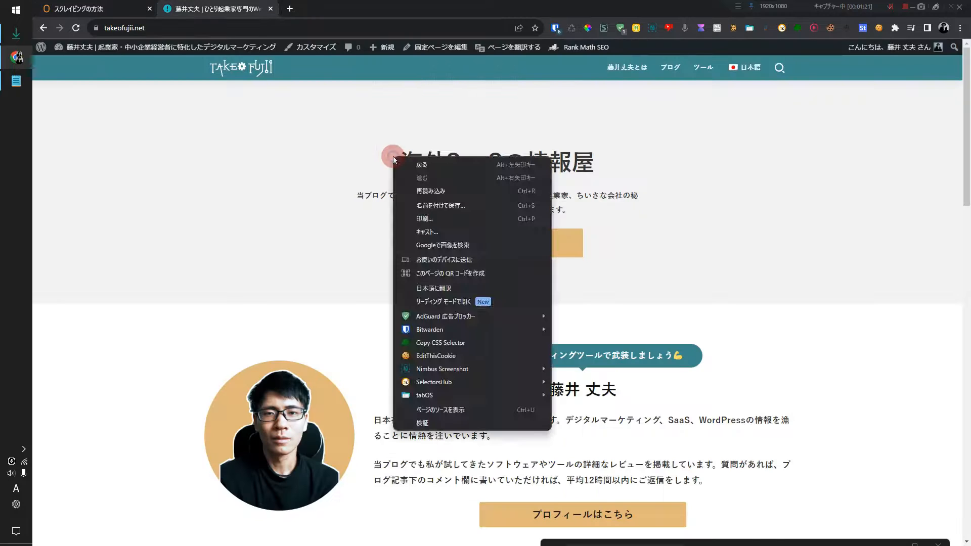
pyautogui.click(421, 349)
pyautogui.click(380, 186)
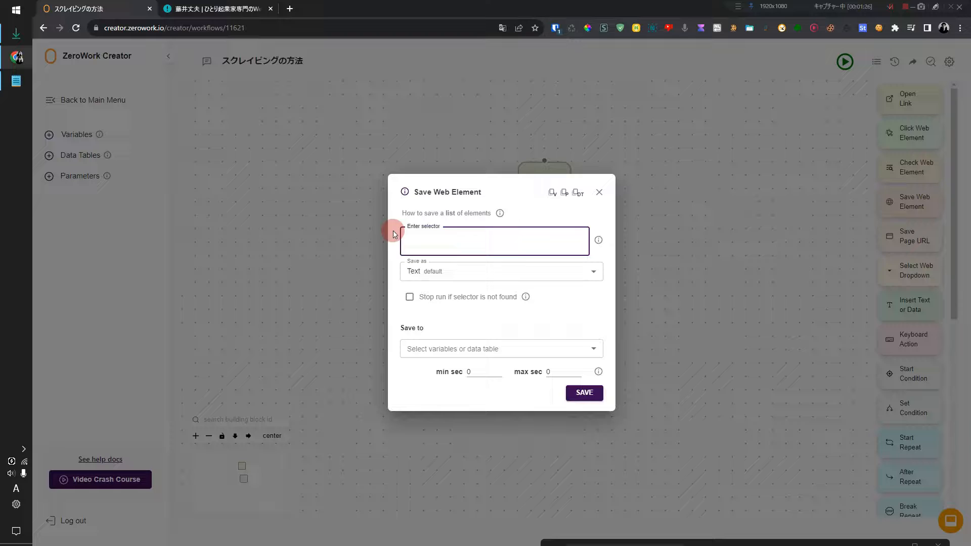
pyautogui.hotkey('ctrl', 'v')
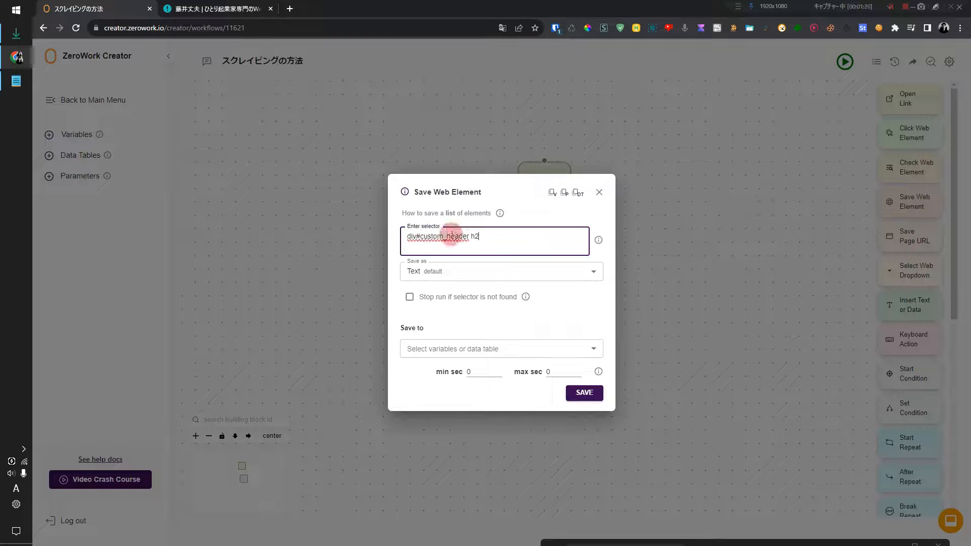
# Step: Review the Save as options against the blog heading, keep Text, save the Save Web Element block, and close it
pyautogui.click(445, 272)
pyautogui.click(444, 310)
pyautogui.click(447, 276)
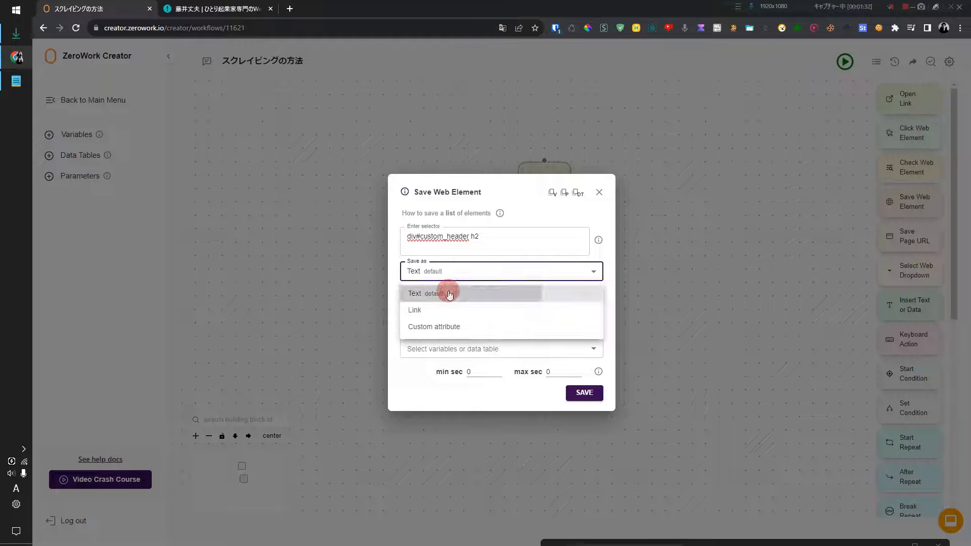
pyautogui.click(449, 294)
pyautogui.click(449, 268)
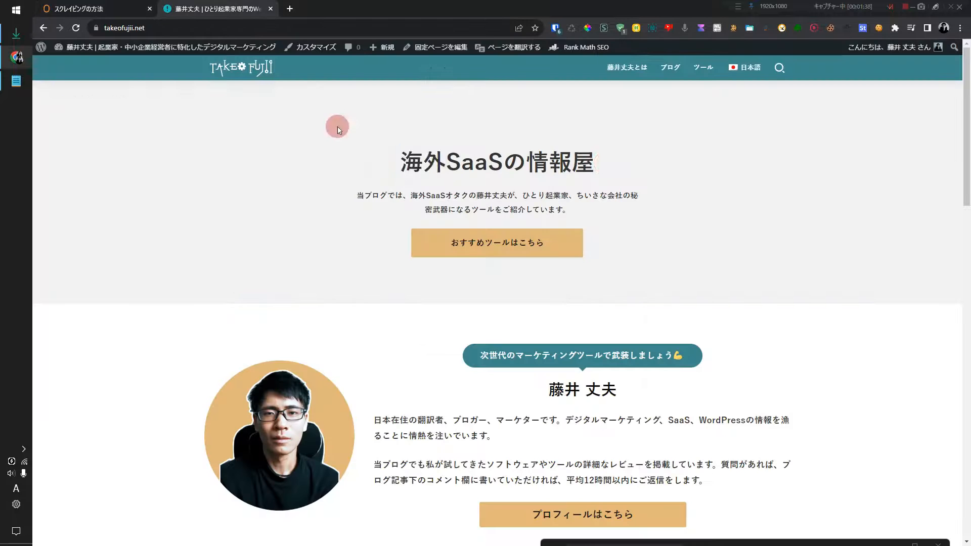
pyautogui.moveTo(336, 123); pyautogui.dragTo(629, 162)
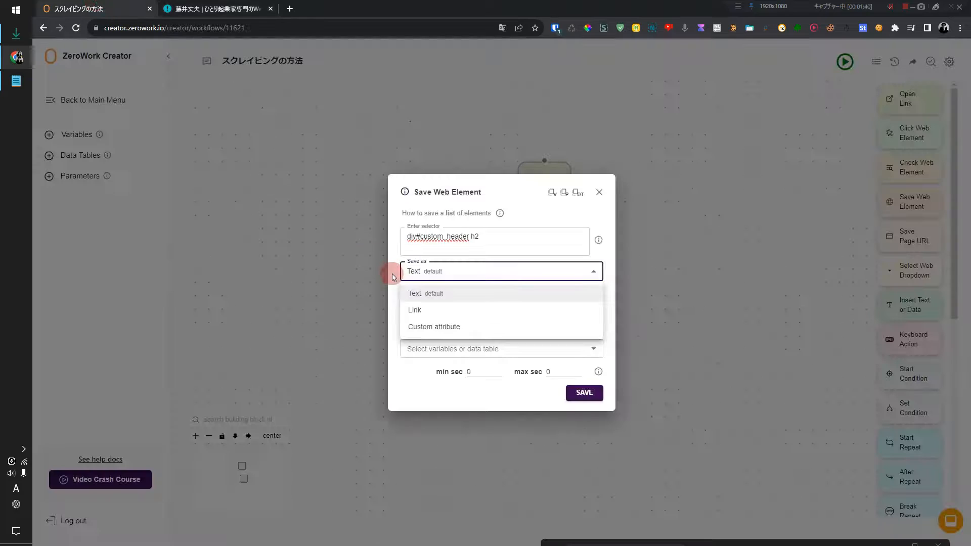
pyautogui.click(419, 277)
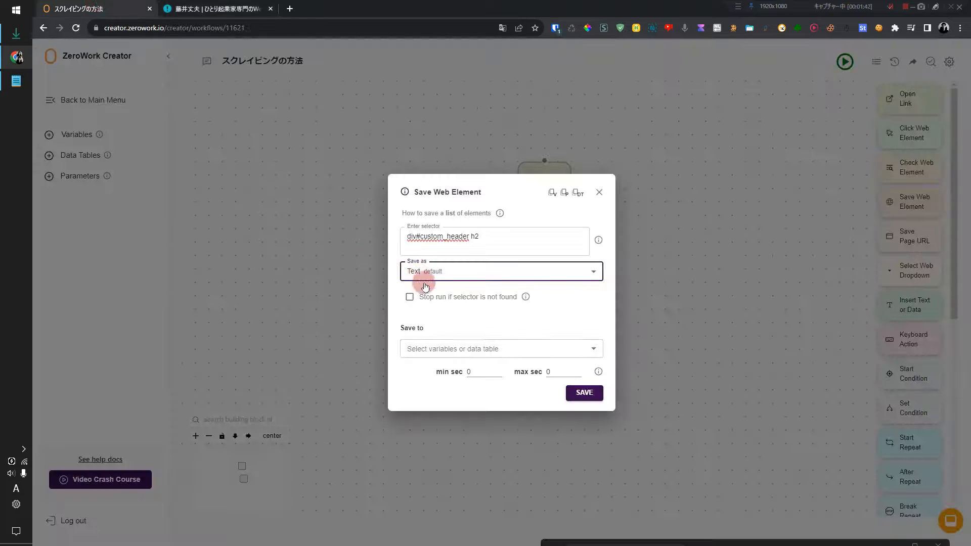
pyautogui.click(578, 394)
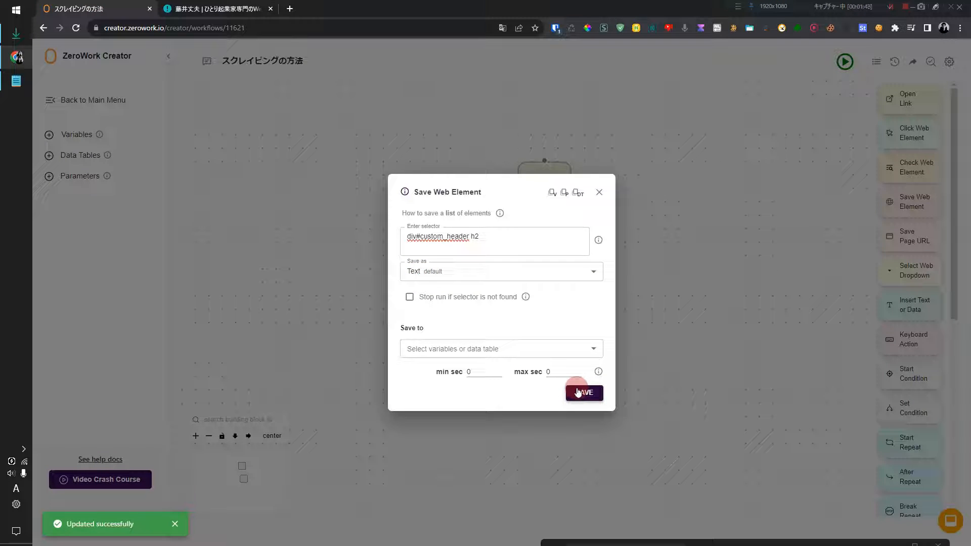
pyautogui.moveTo(438, 328); pyautogui.dragTo(401, 332)
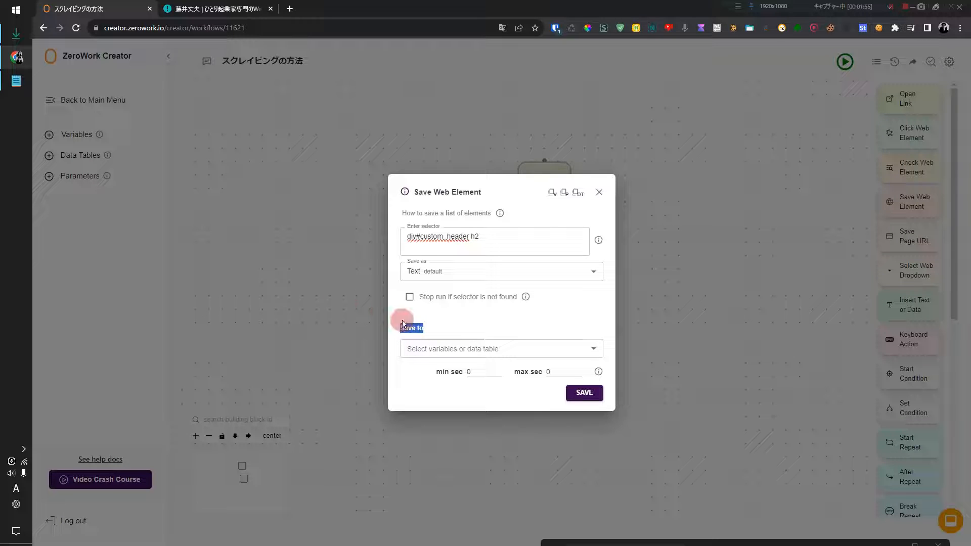
pyautogui.click(599, 192)
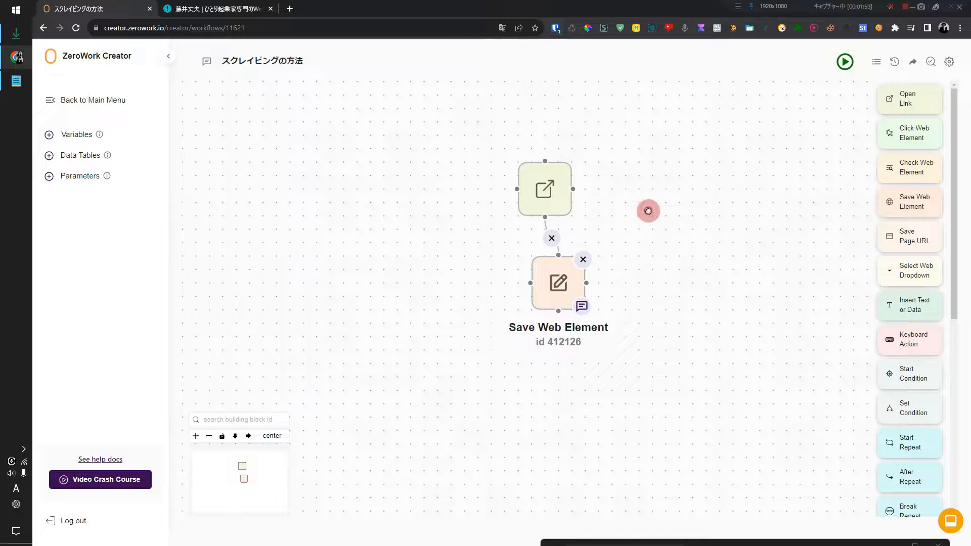
# Step: Create a data table titled テスト with custom columns, name its single column てきすと, and return to the workflow
pyautogui.click(52, 158)
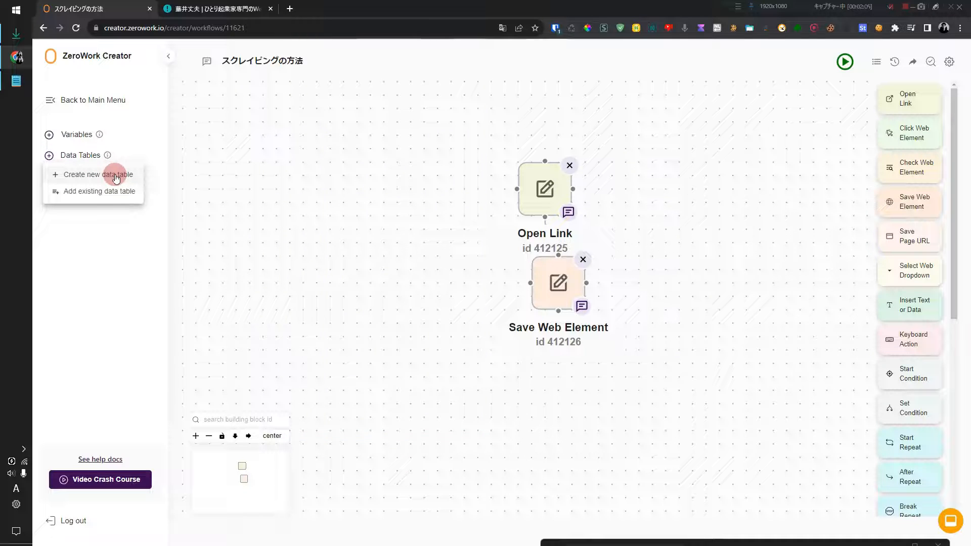
pyautogui.click(115, 176)
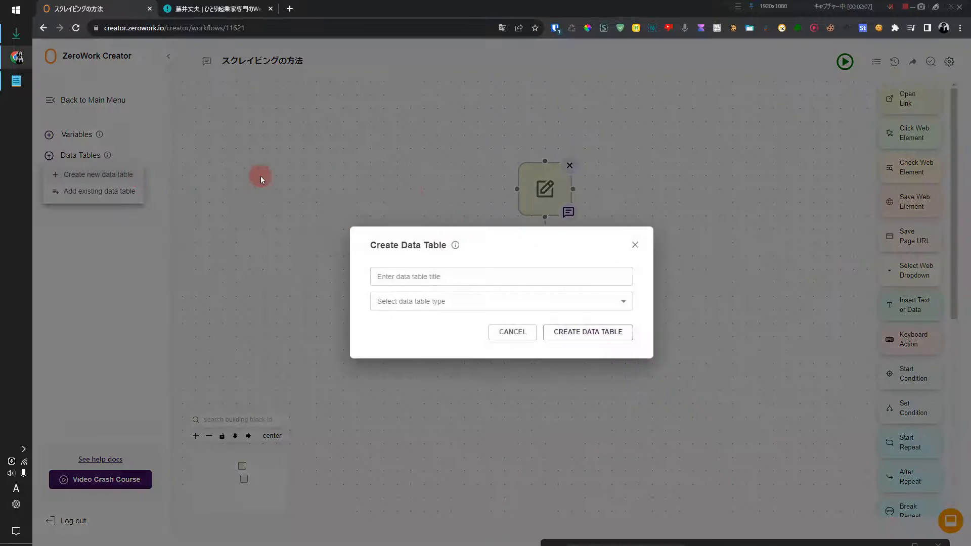
pyautogui.click(462, 280)
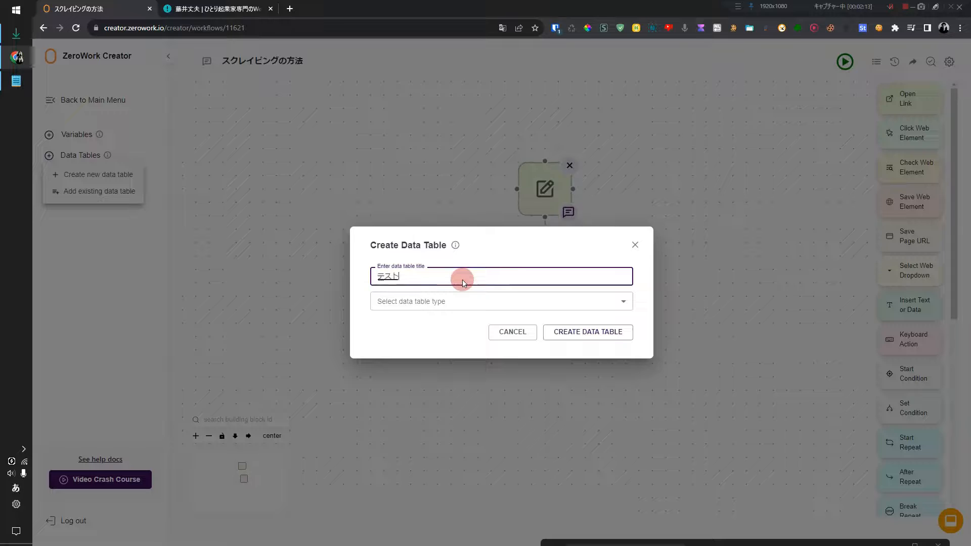
pyautogui.write('テスト')
pyautogui.press('Return')
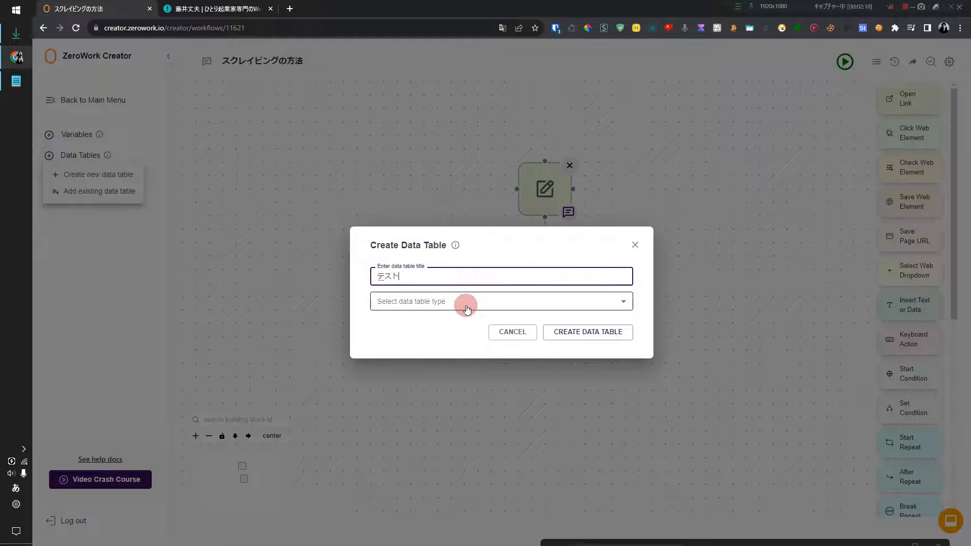
pyautogui.click(466, 308)
pyautogui.click(462, 322)
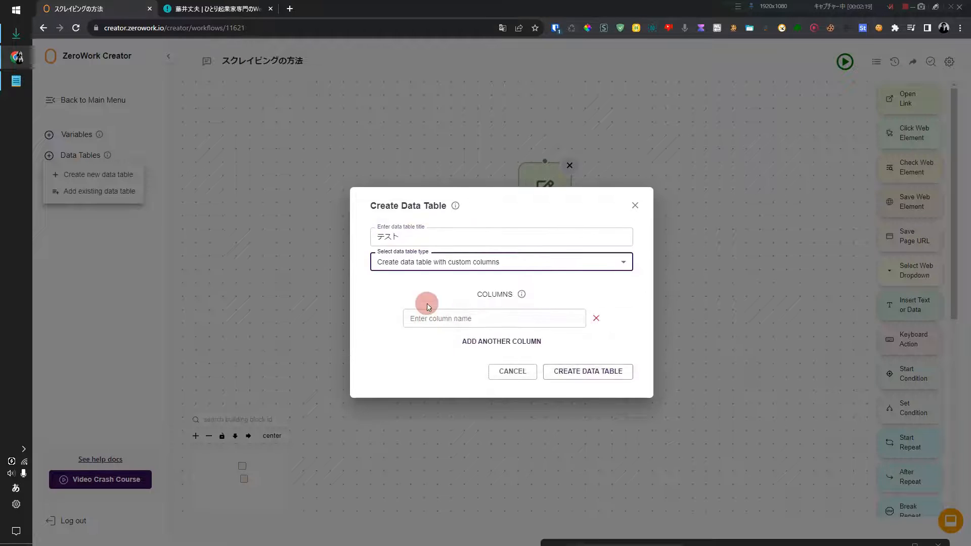
pyautogui.click(460, 321)
pyautogui.write('てきすと')
pyautogui.press('Return')
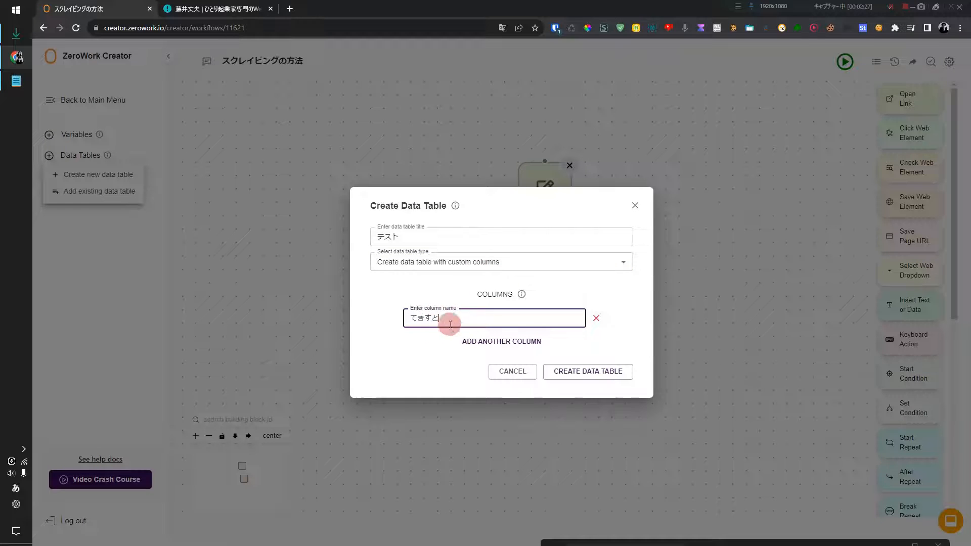
pyautogui.click(593, 371)
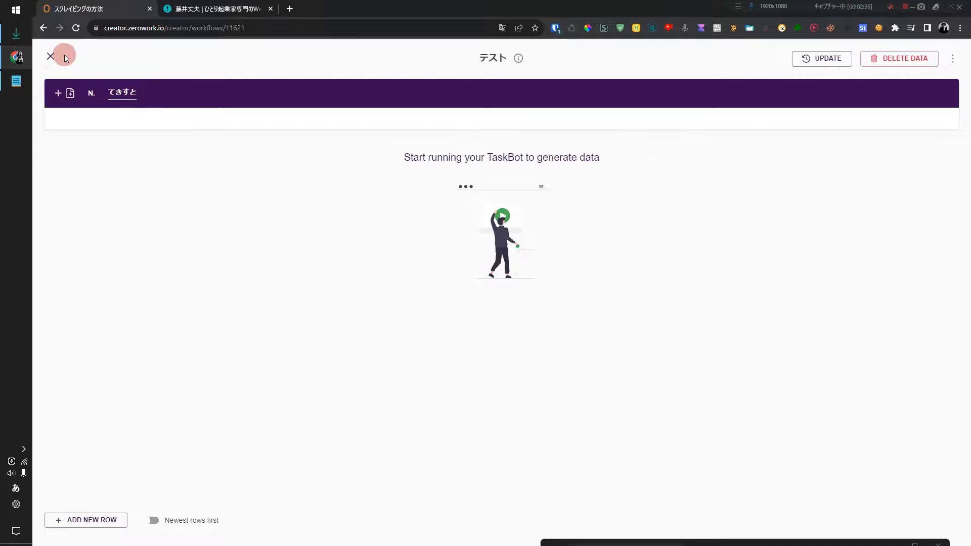
pyautogui.click(50, 56)
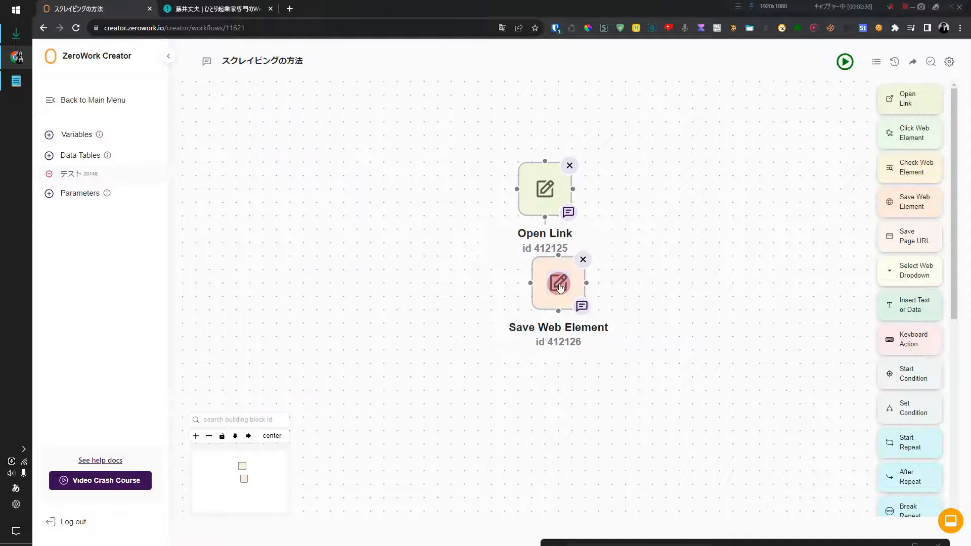
# Step: Set the Save Web Element block to save to the てきすと column of the テスト table, then save and close it
pyautogui.click(560, 286)
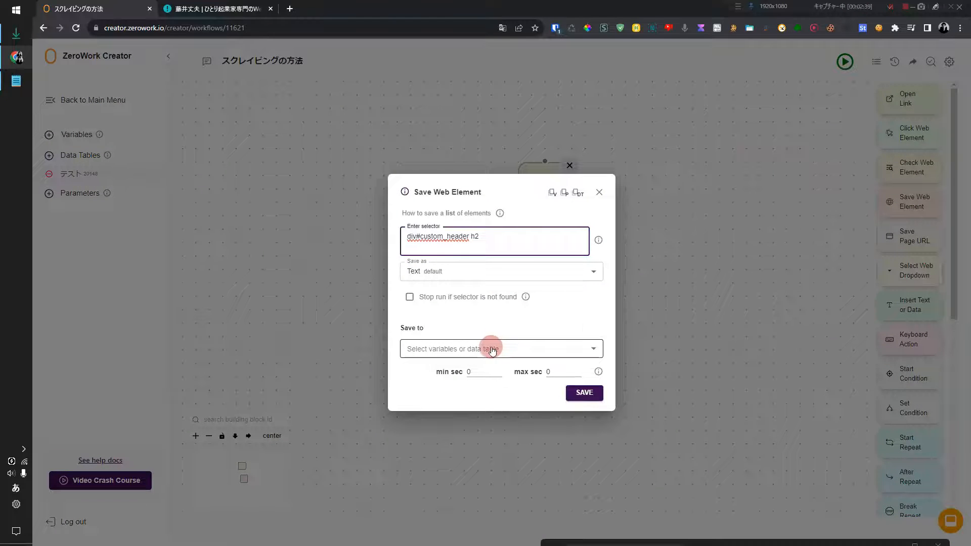
pyautogui.click(474, 347)
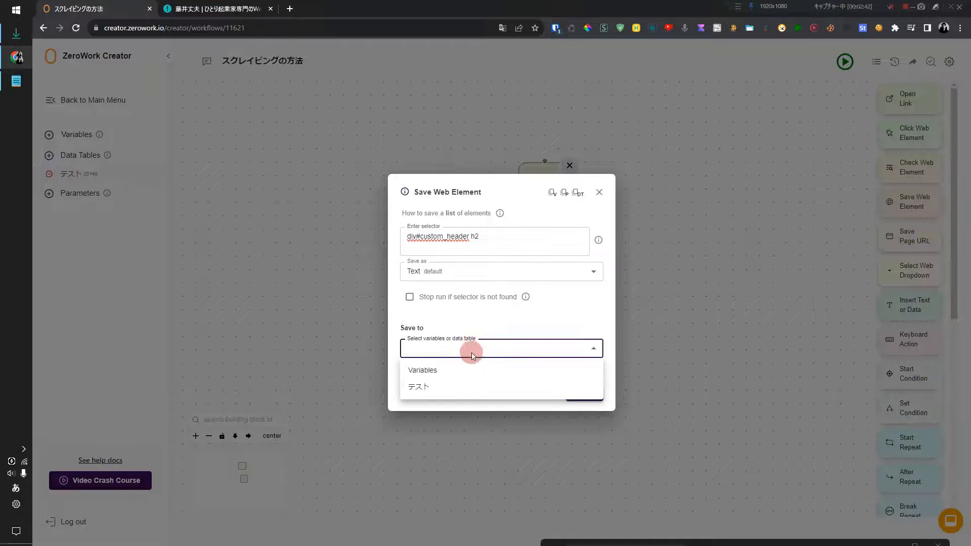
pyautogui.click(467, 386)
pyautogui.click(462, 362)
pyautogui.click(463, 381)
pyautogui.click(583, 408)
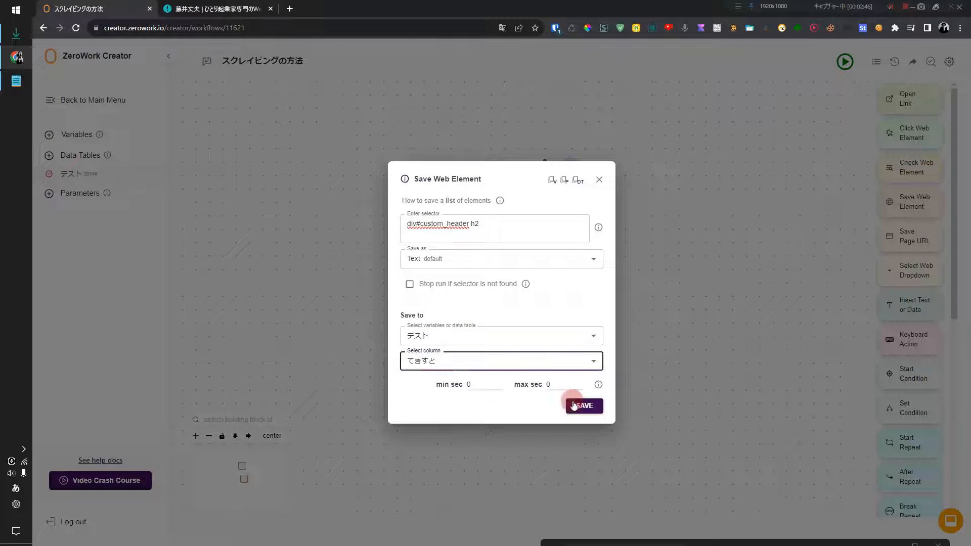
pyautogui.click(599, 178)
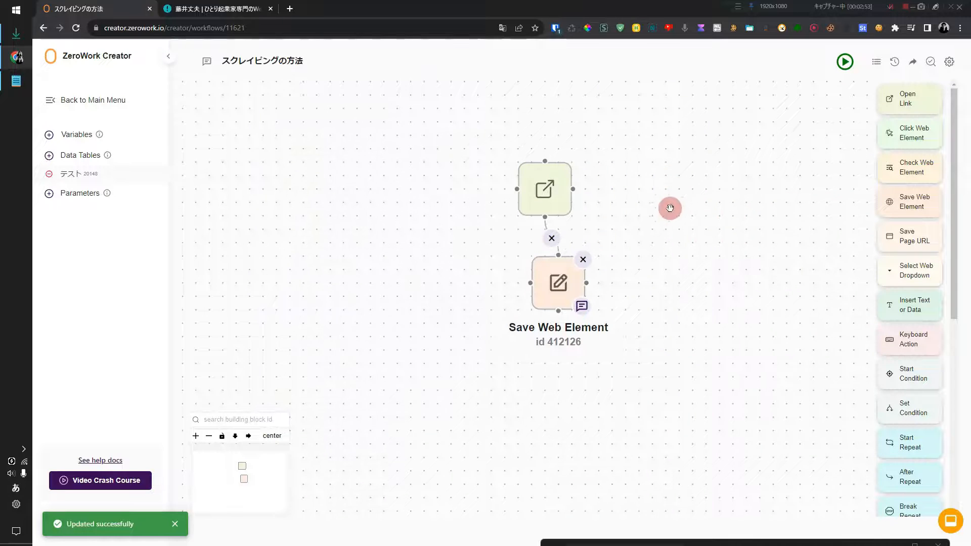
# Step: Check the テスト table before the run, run the TaskBot, and reopen the table to view the scraped data
pyautogui.click(73, 171)
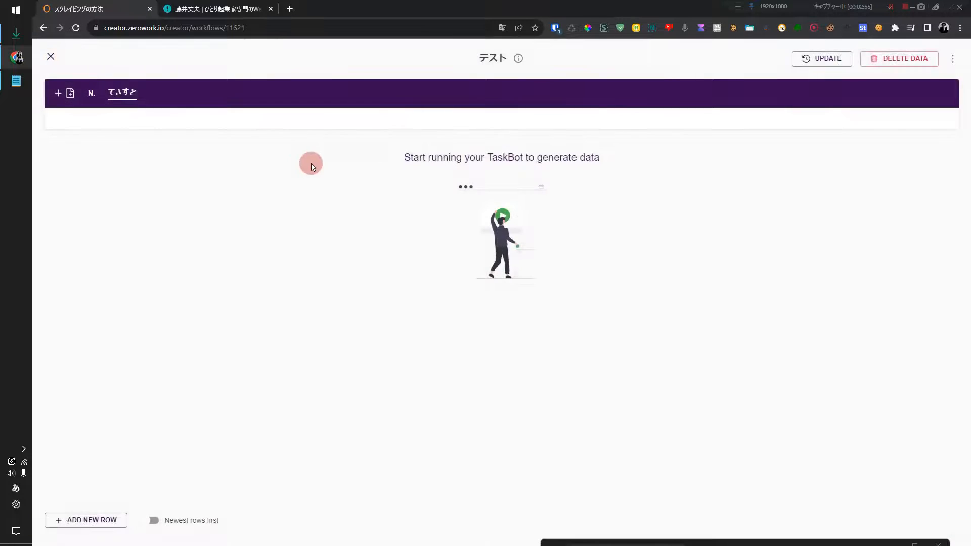
pyautogui.click(51, 56)
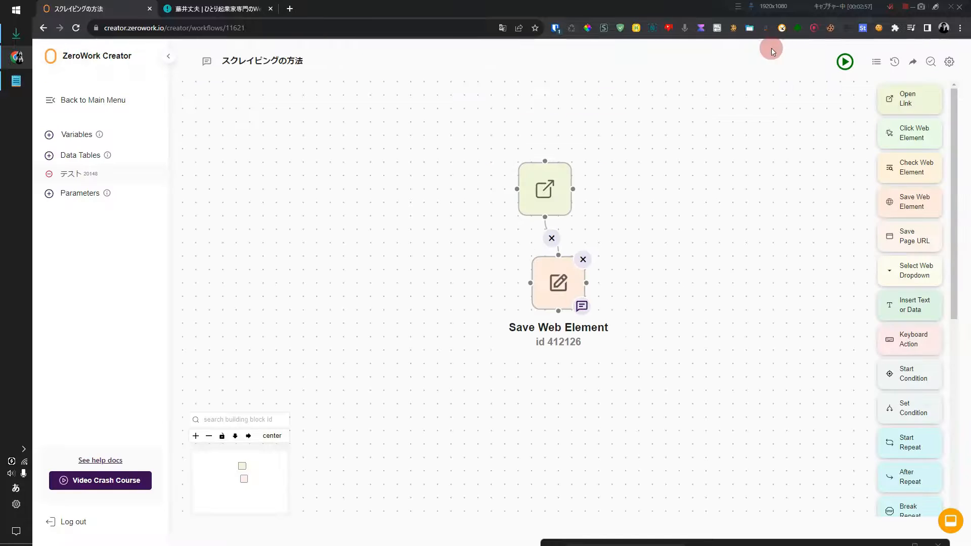
pyautogui.click(843, 62)
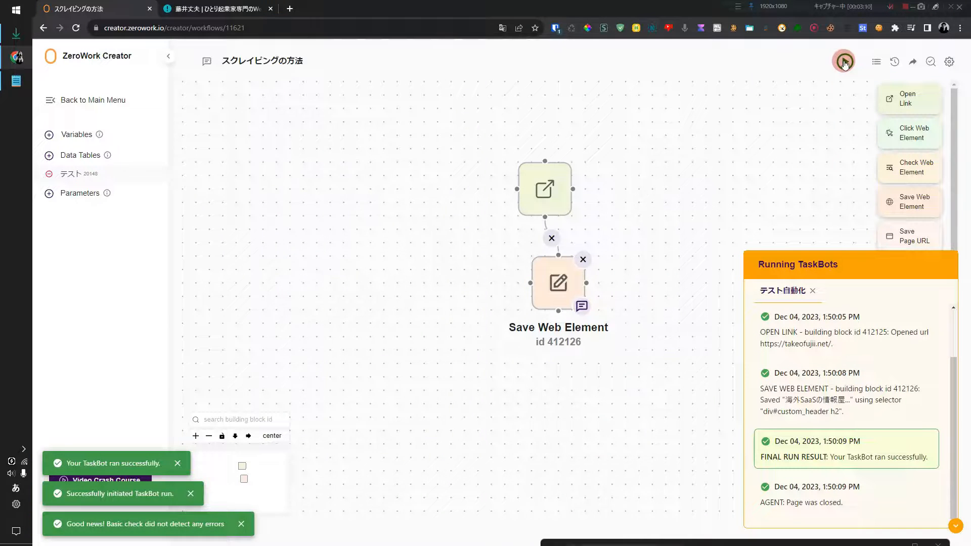
pyautogui.click(72, 172)
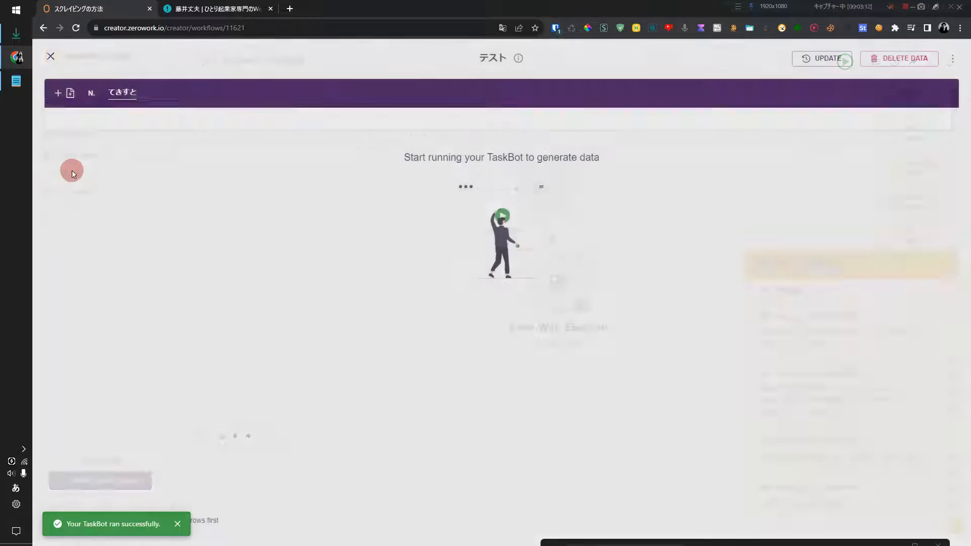
# Step: Clear row 1 of the テスト table and fill it manually with the heading 海外SaaSの情報屋 copied from the blog
pyautogui.moveTo(109, 123); pyautogui.dragTo(188, 123)
pyautogui.press('BackSpace')
pyautogui.click(199, 6)
pyautogui.moveTo(596, 165); pyautogui.dragTo(402, 151)
pyautogui.hotkey('ctrl', 'c')
pyautogui.click(139, 7)
pyautogui.hotkey('ctrl', 'v')
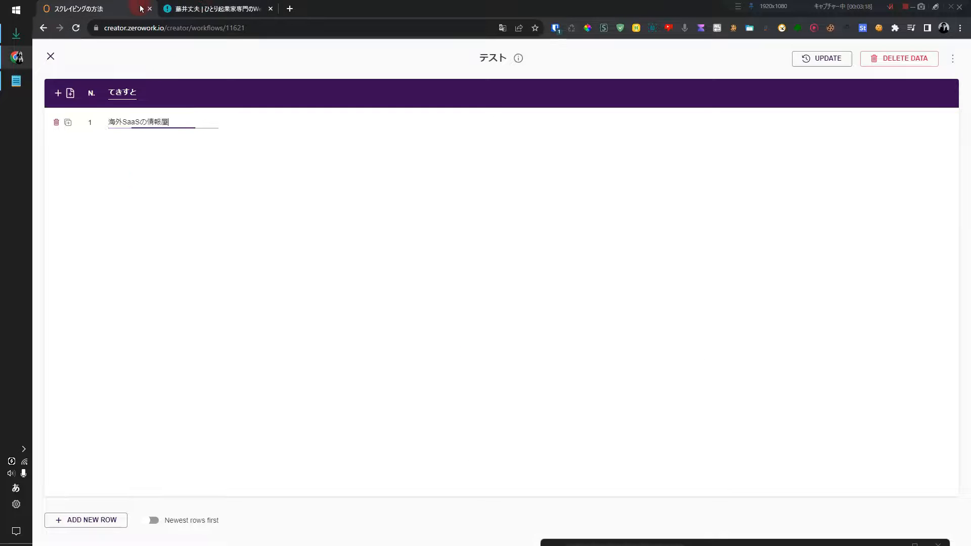
# Step: Delete all data from the テスト table and return to the workflow
pyautogui.click(899, 58)
pyautogui.click(544, 328)
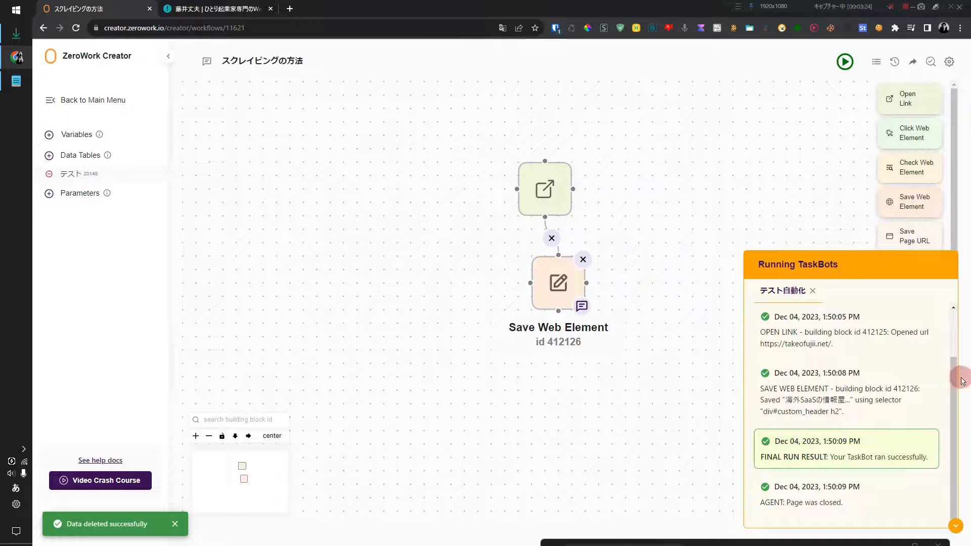
# Step: Close the run log, review the Save Web Element block's settings and save the block as it is
pyautogui.click(955, 526)
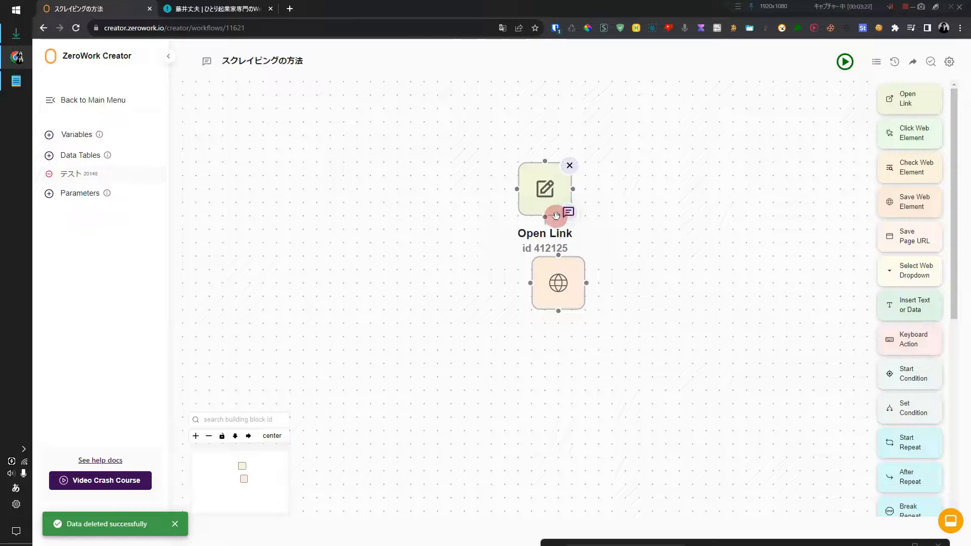
pyautogui.click(557, 285)
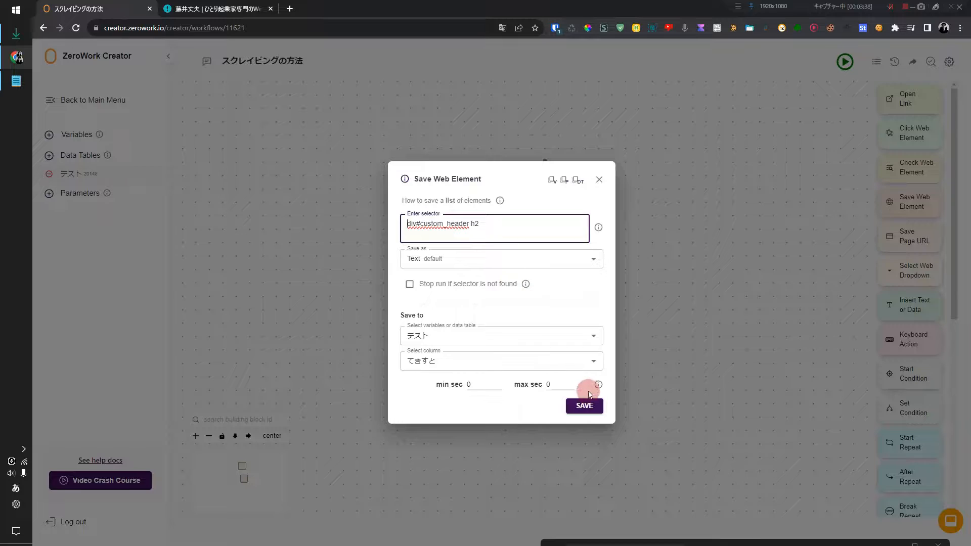
pyautogui.click(584, 406)
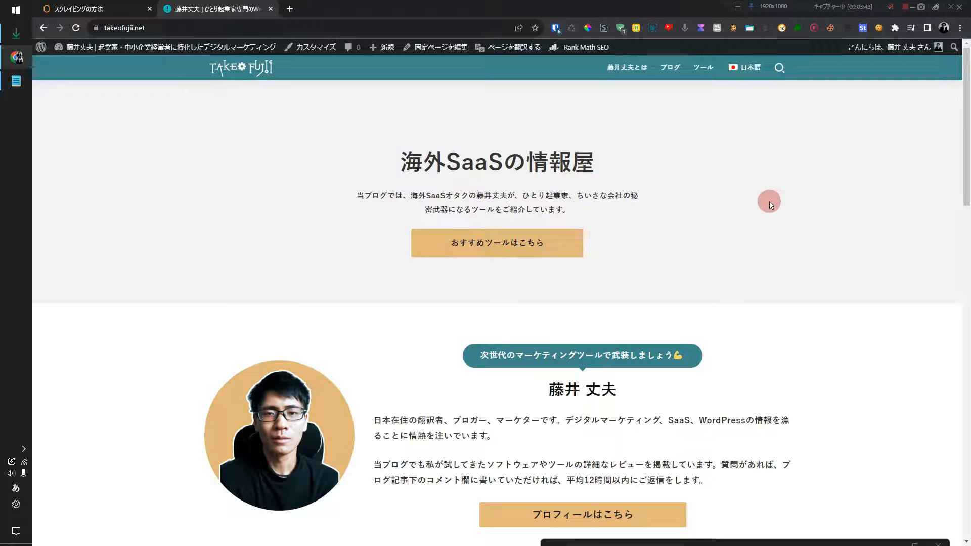
# Step: Open the blog's article list page, copy its /blog/ address into the Open Link block and save the block
pyautogui.click(668, 68)
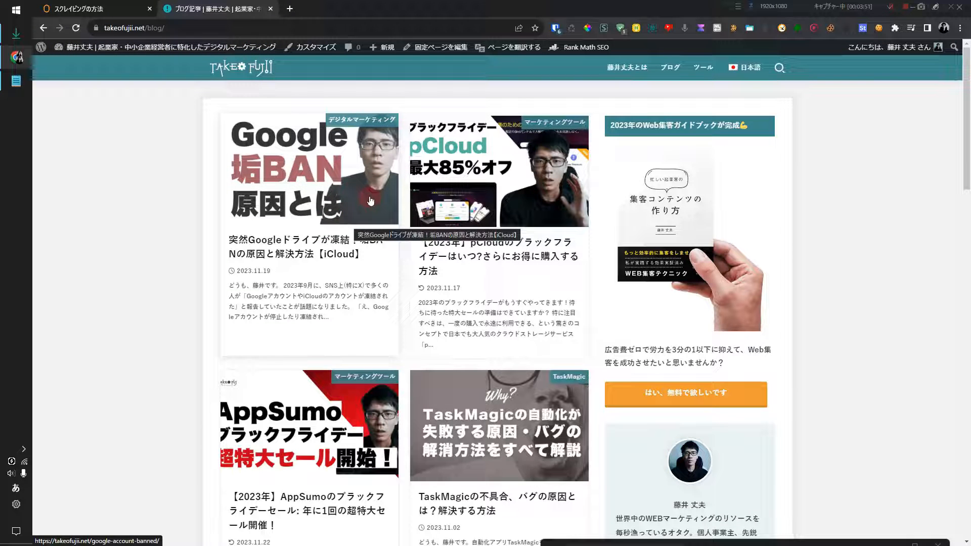
pyautogui.click(152, 28)
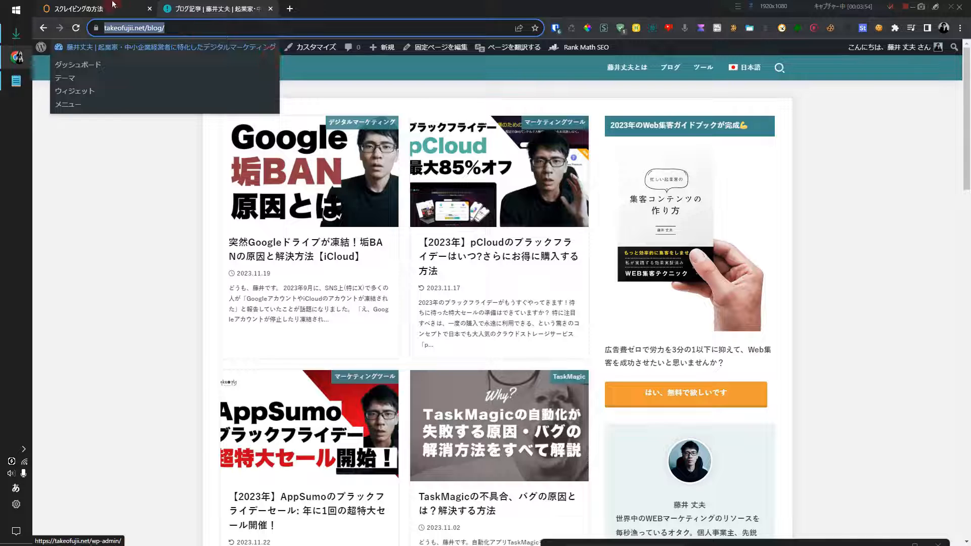
pyautogui.click(96, 9)
pyautogui.click(550, 189)
pyautogui.tripleClick(510, 266)
pyautogui.hotkey('ctrl', 'v')
pyautogui.click(589, 340)
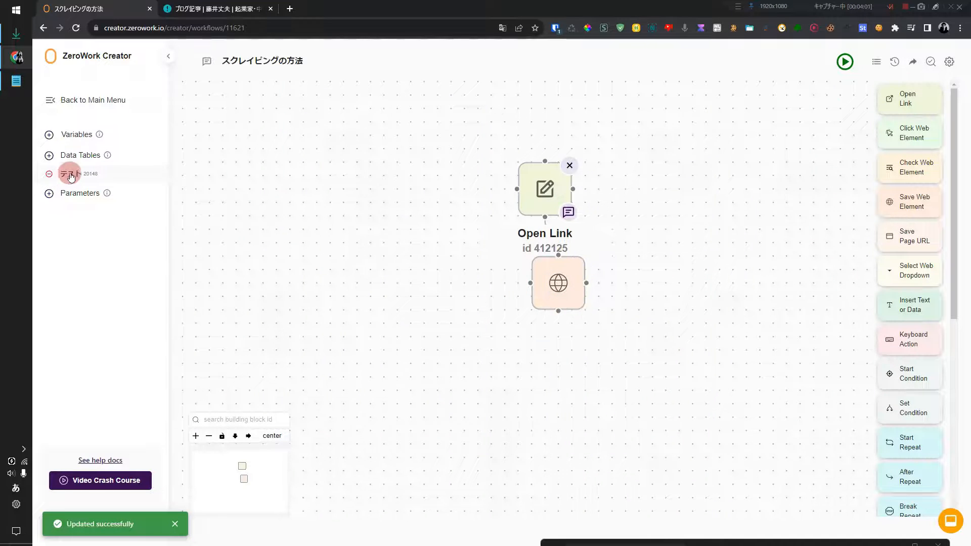
# Step: Name a column of the テスト data table URL and return to the workflow
pyautogui.click(71, 174)
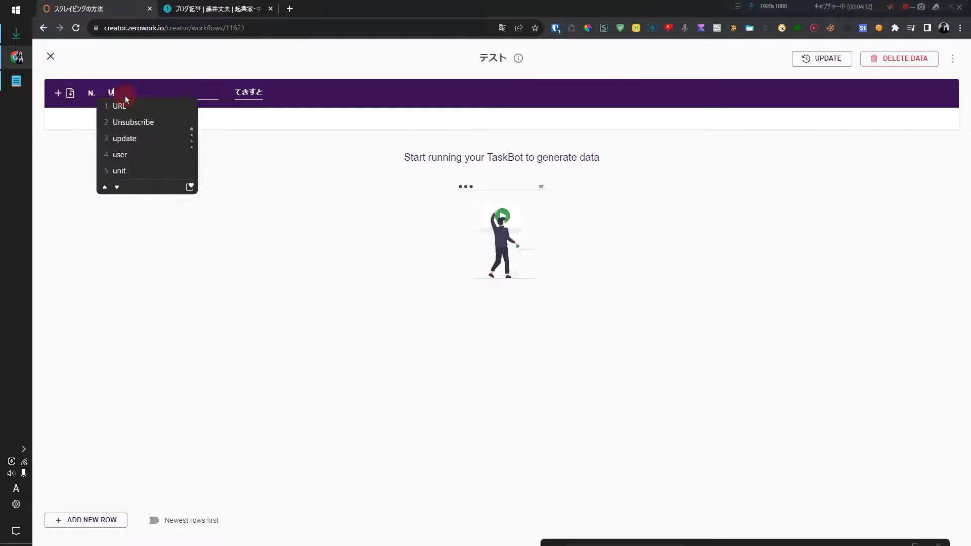
pyautogui.write('URL')
pyautogui.click(147, 149)
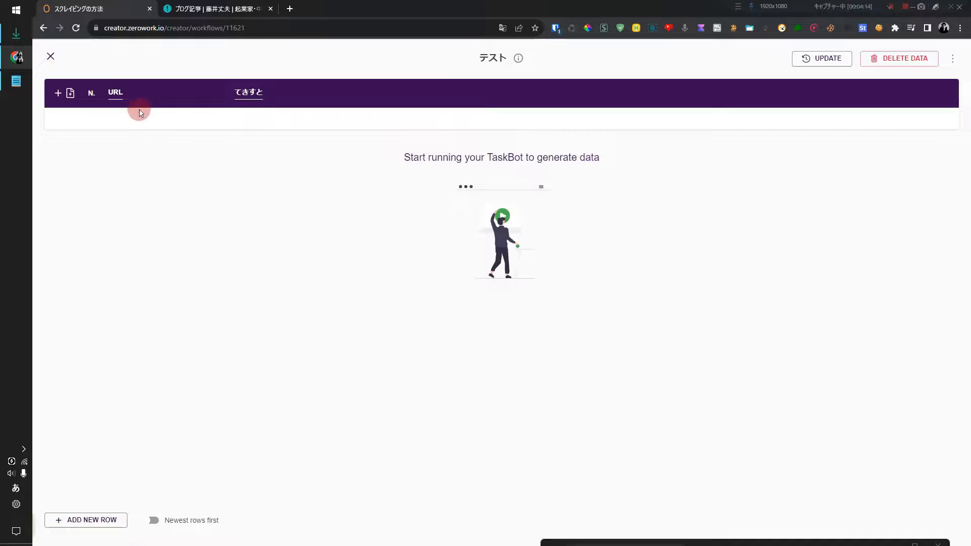
pyautogui.click(50, 56)
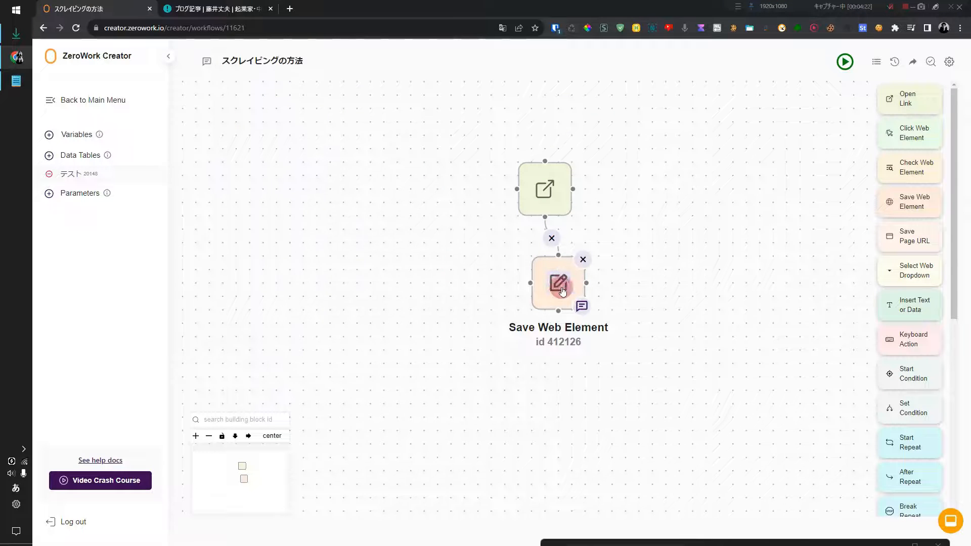
# Step: Replace the Save Web Element block's selector with the selector of the first article card's link copied from the blog page
pyautogui.click(563, 288)
pyautogui.click(484, 233)
pyautogui.moveTo(484, 234); pyautogui.dragTo(353, 226)
pyautogui.press('BackSpace')
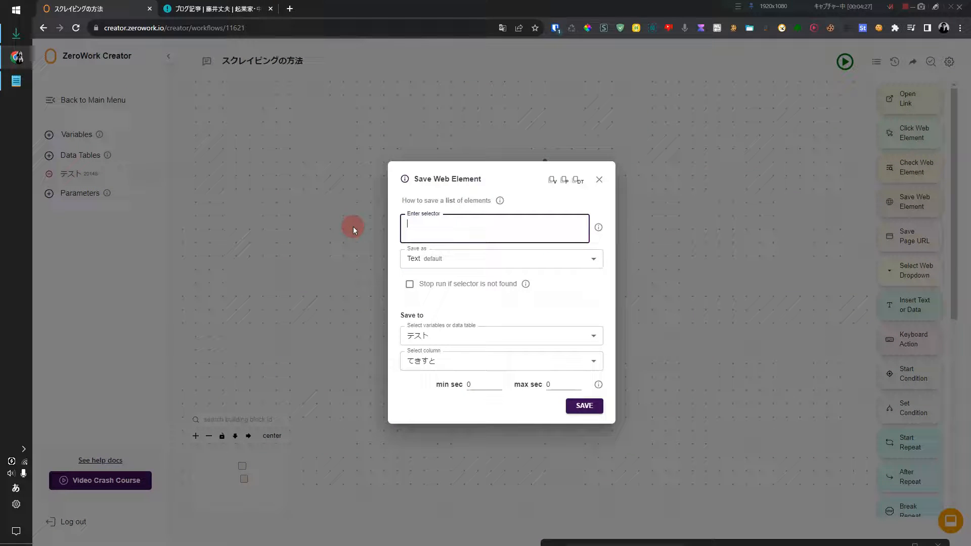
pyautogui.click(227, 8)
pyautogui.rightClick(396, 261)
pyautogui.click(442, 376)
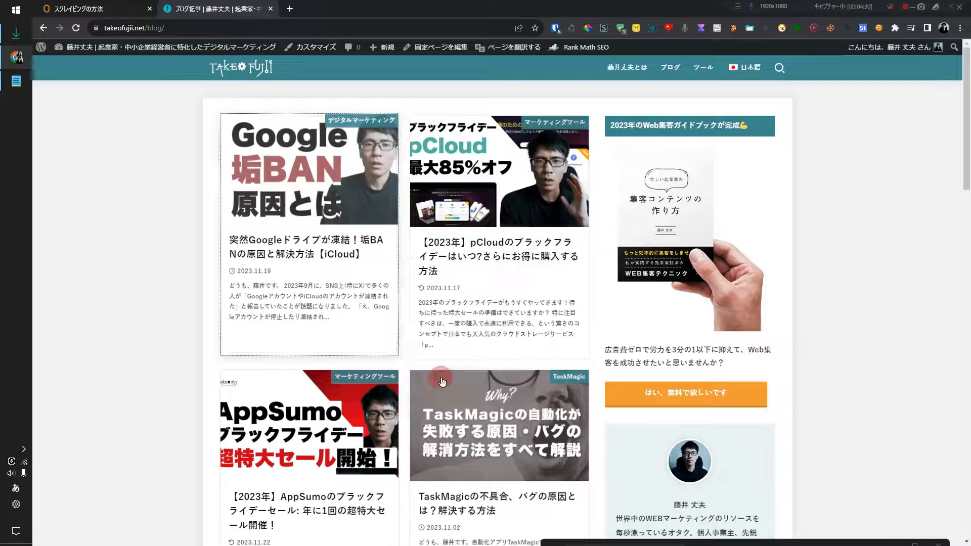
pyautogui.click(327, 275)
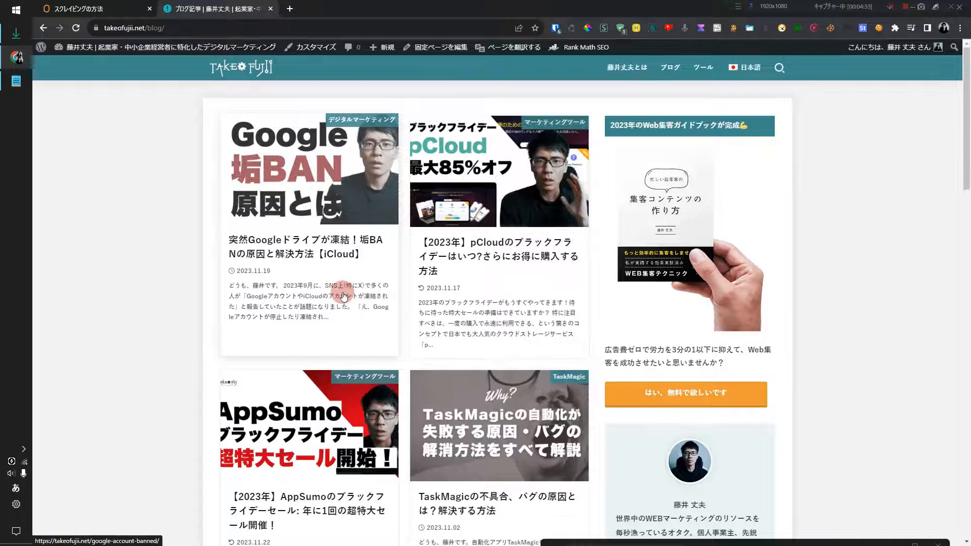
pyautogui.click(77, 8)
pyautogui.click(466, 235)
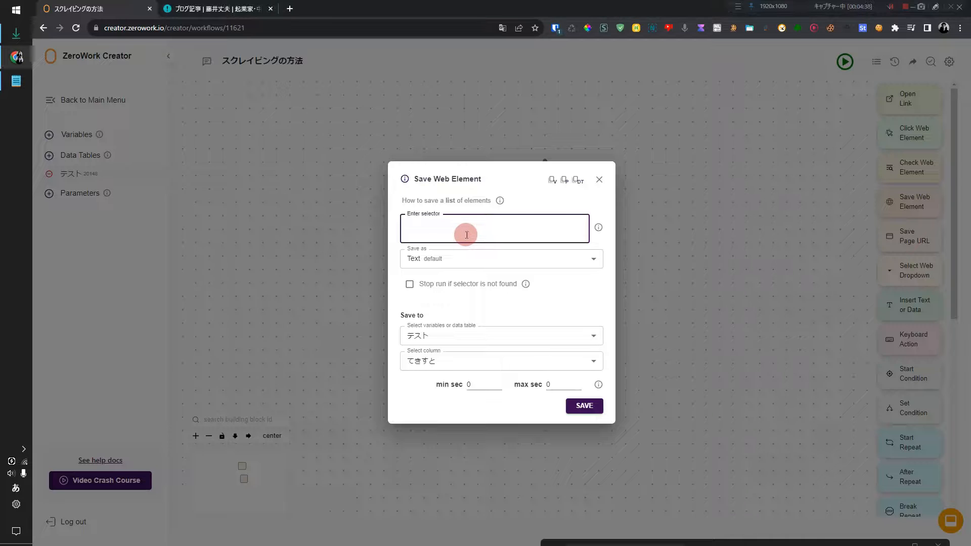
pyautogui.hotkey('ctrl', 'v')
# Step: Set the Save Web Element block to save as Link into the URL column of the テスト table, and save it
pyautogui.click(470, 262)
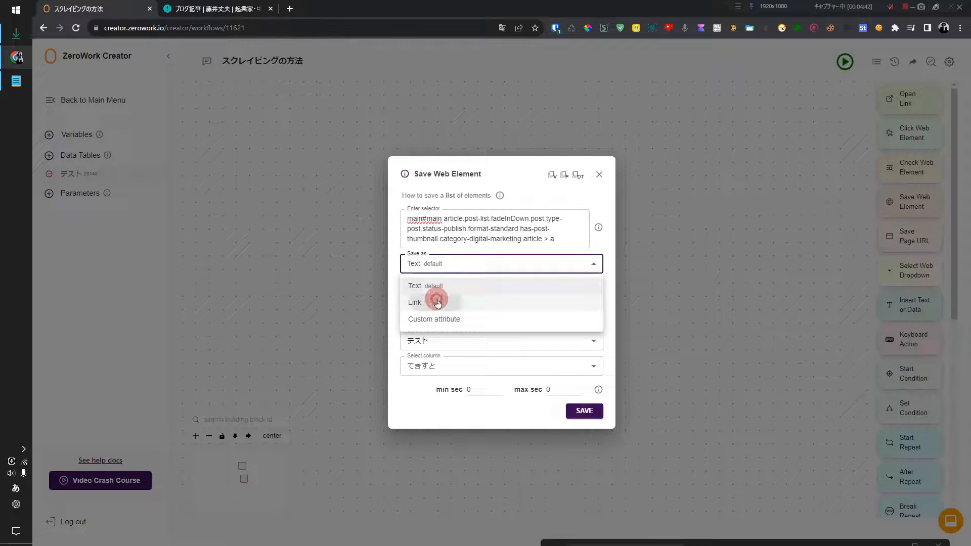
pyautogui.click(438, 303)
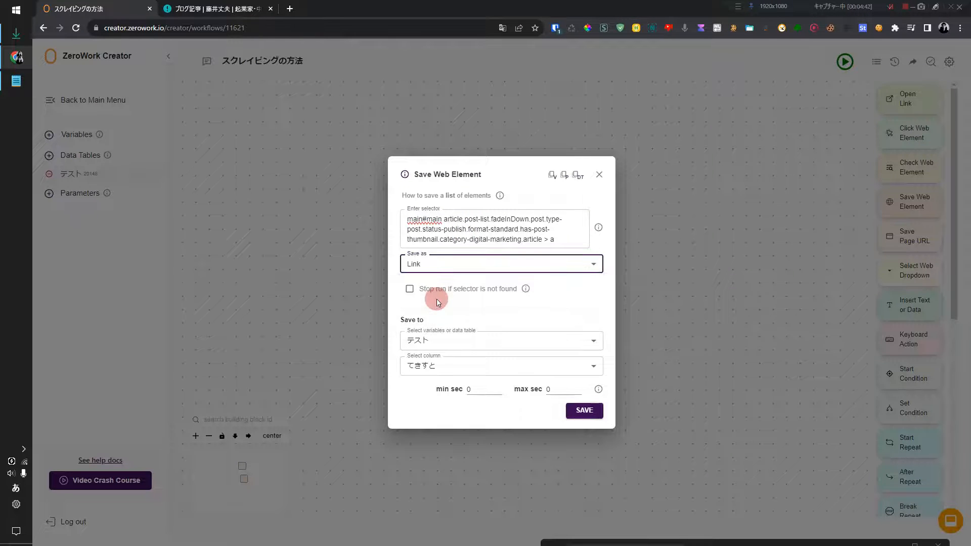
pyautogui.click(452, 366)
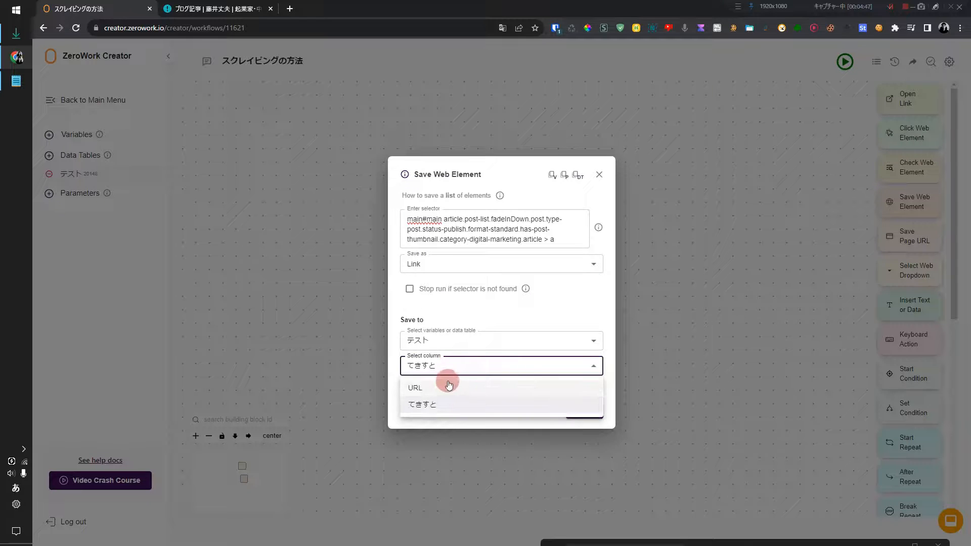
pyautogui.click(447, 386)
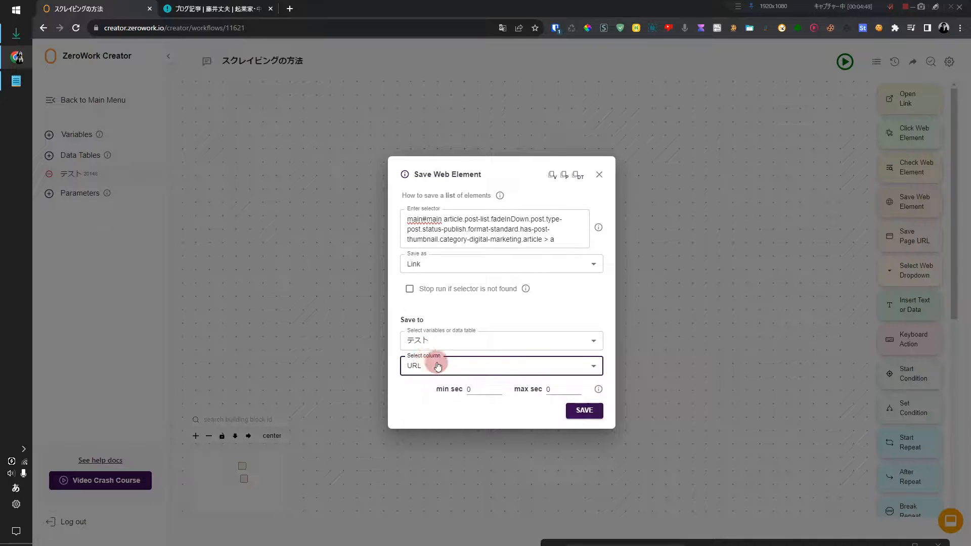
pyautogui.click(583, 410)
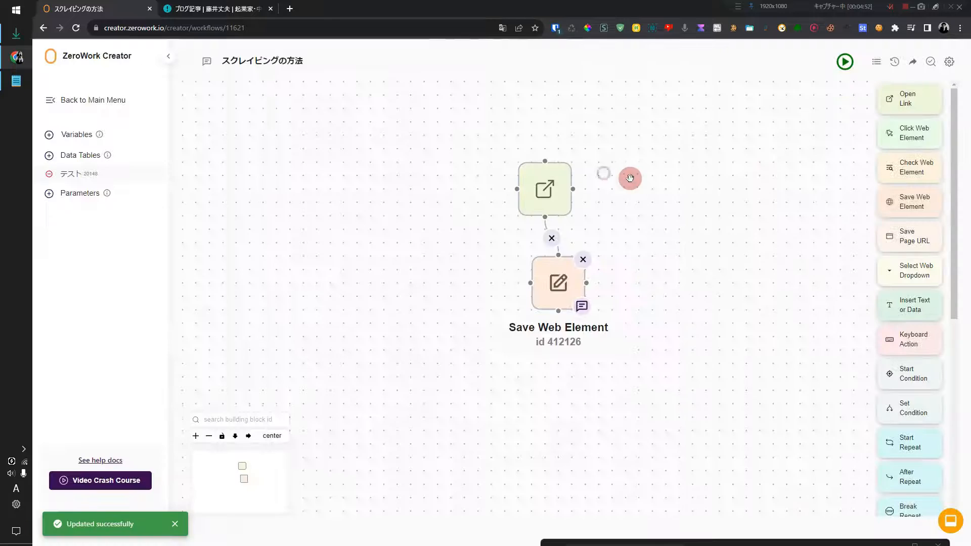
# Step: Run the TaskBot, open the テスト table to check and delete its data, and close the run log
pyautogui.click(844, 62)
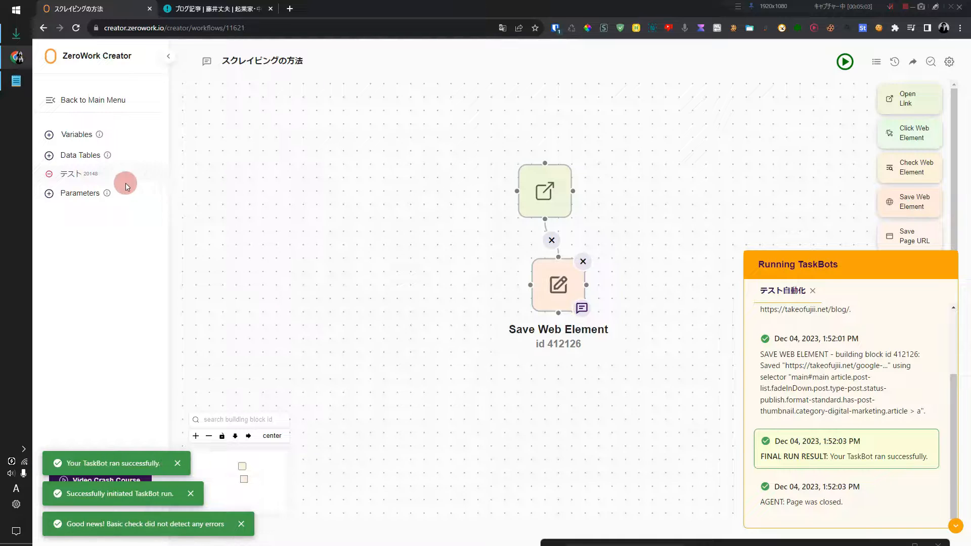
pyautogui.click(69, 173)
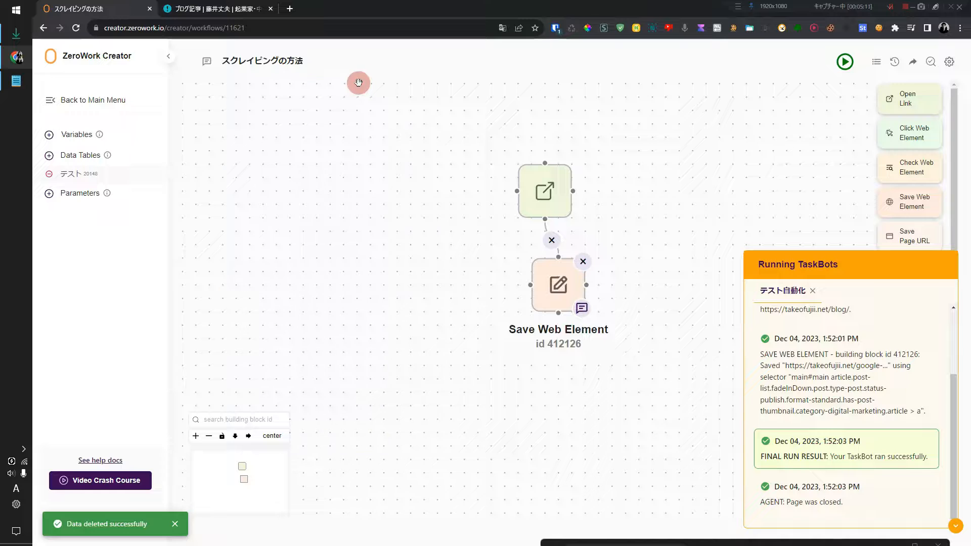
pyautogui.click(958, 523)
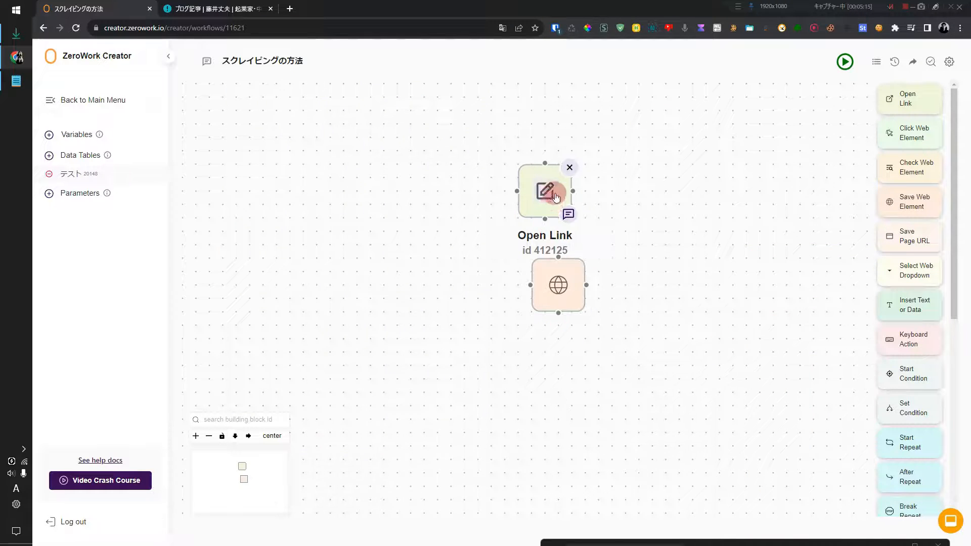
# Step: Move the Open Link block higher on the canvas and examine the blog's article cards and pagination
pyautogui.moveTo(553, 175); pyautogui.dragTo(557, 131)
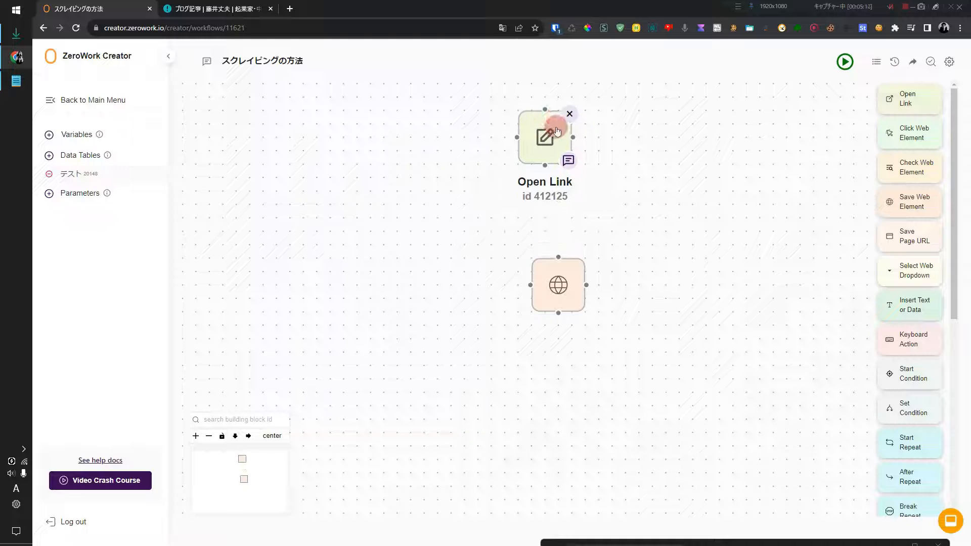
pyautogui.click(218, 9)
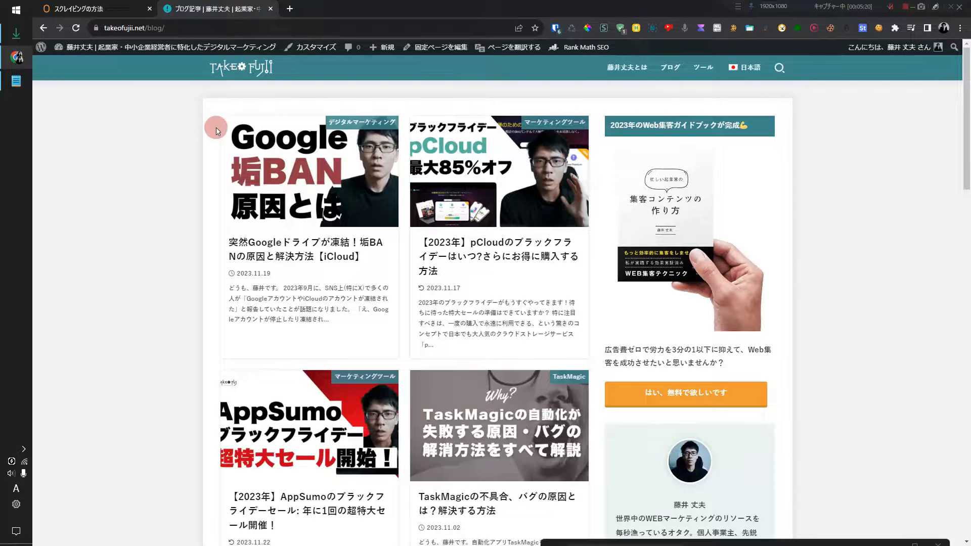
pyautogui.scroll(-1, 212, 125)
pyautogui.scroll(-15, 213, 125)
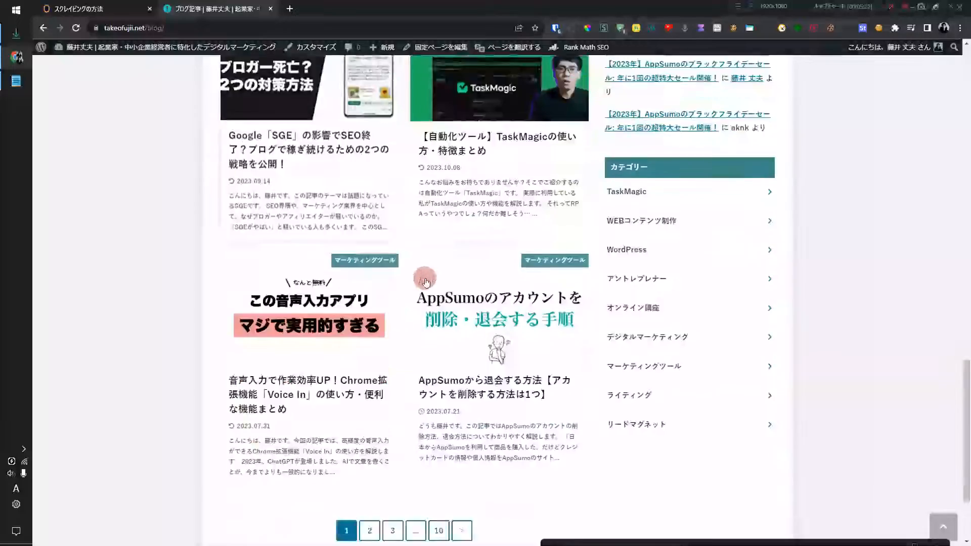
pyautogui.scroll(15, 382, 257)
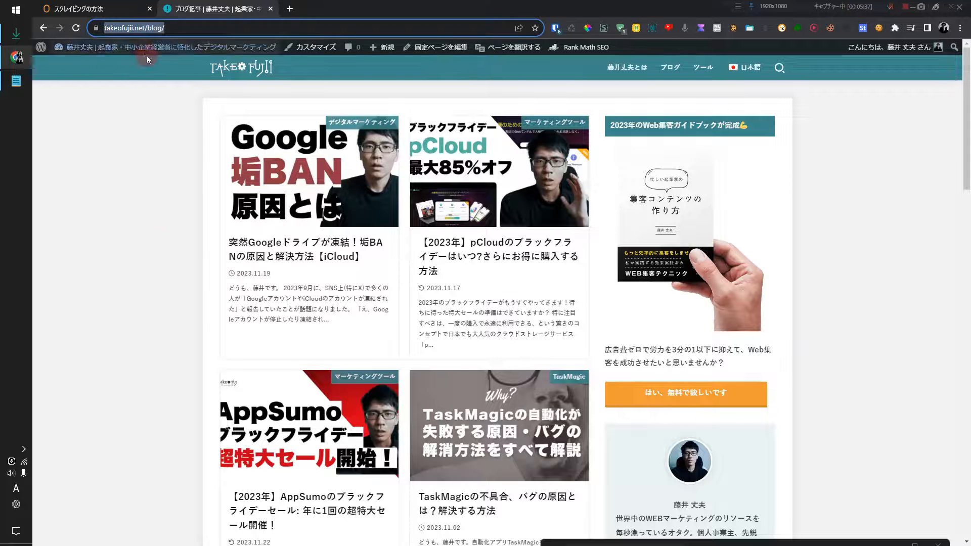
pyautogui.click(126, 9)
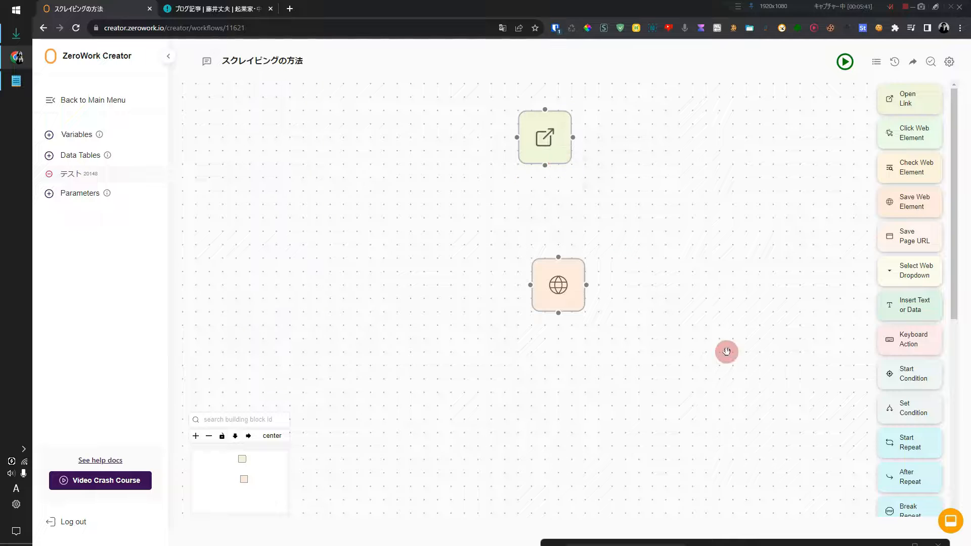
pyautogui.hotkey('ctrl', 'Tab')
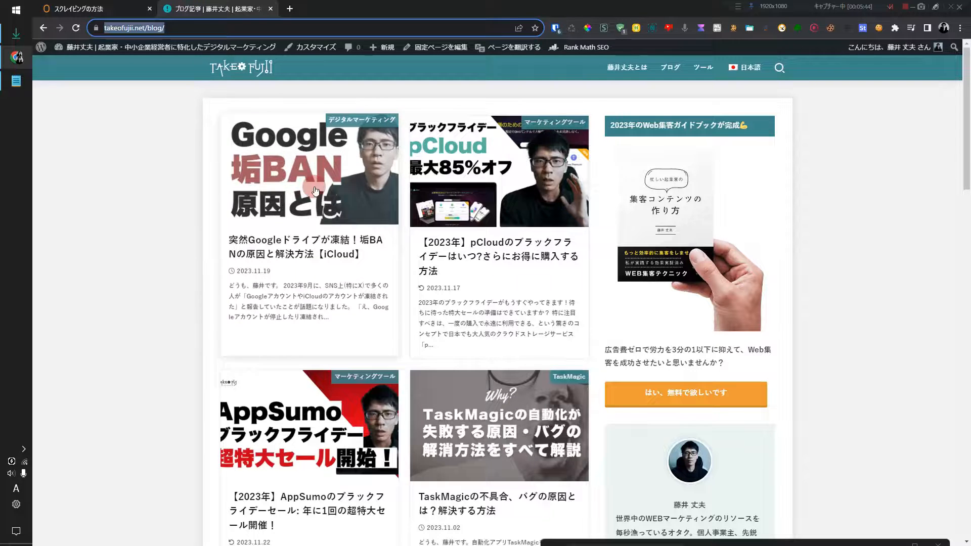
pyautogui.scroll(-1, 504, 150)
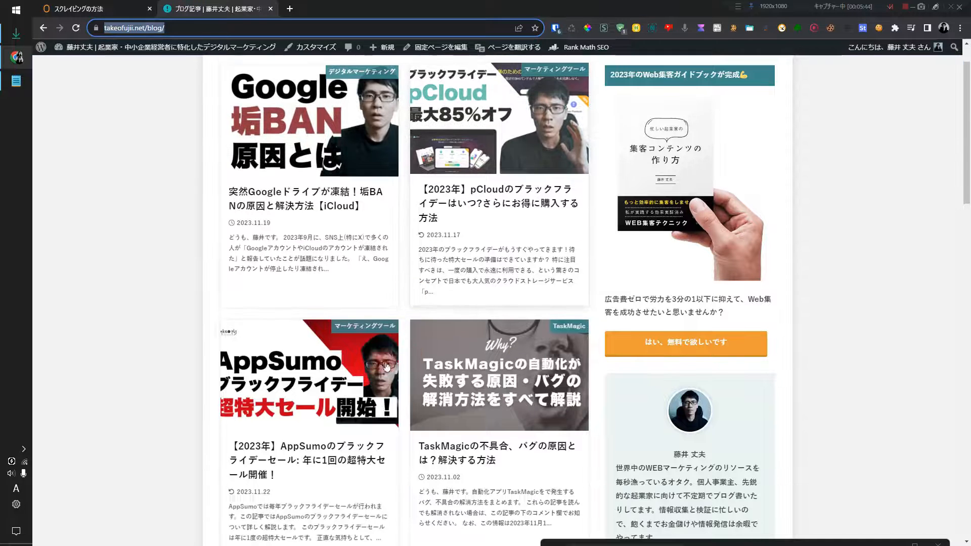
pyautogui.click(120, 5)
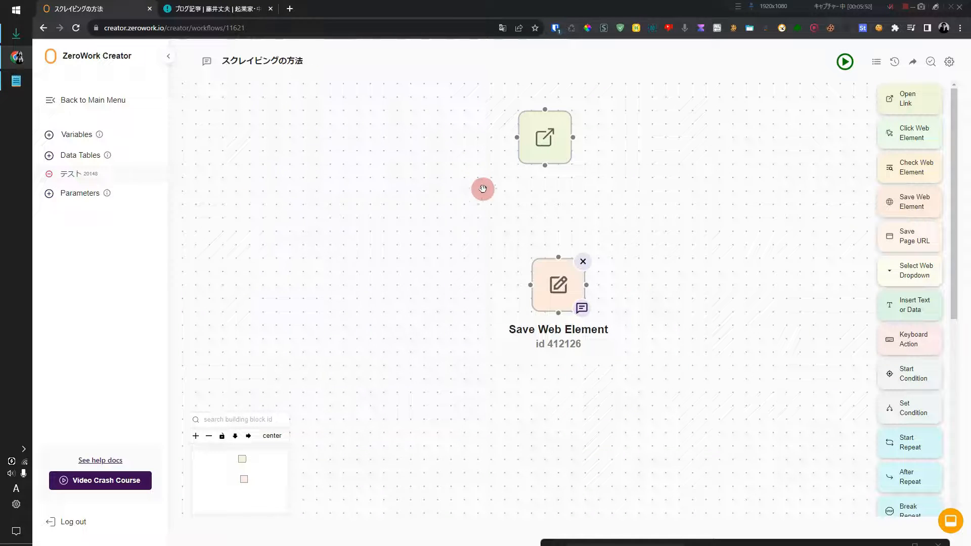
# Step: Add a Start Repeat block between the Open Link and Save Web Element blocks, moving Save Web Element below it
pyautogui.moveTo(913, 449); pyautogui.dragTo(556, 239)
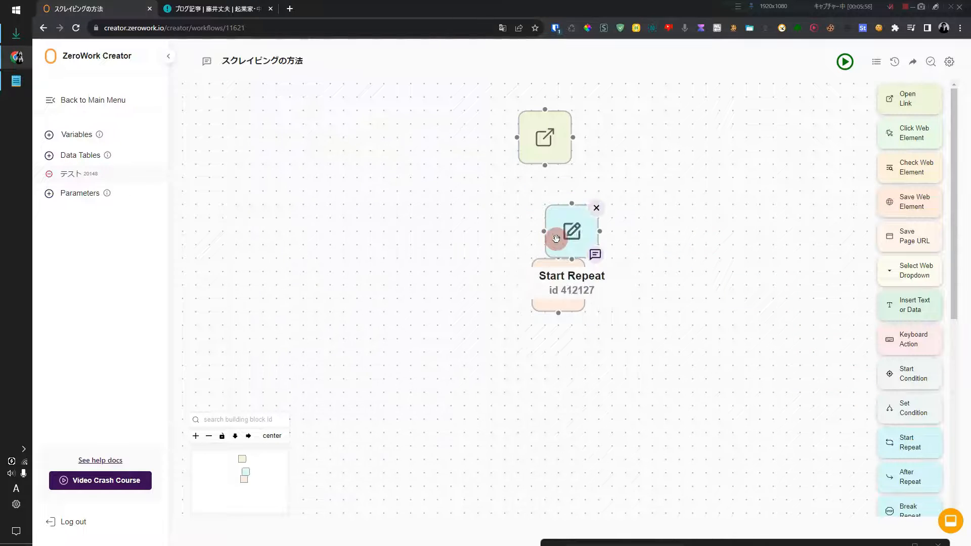
pyautogui.moveTo(542, 271); pyautogui.dragTo(555, 311)
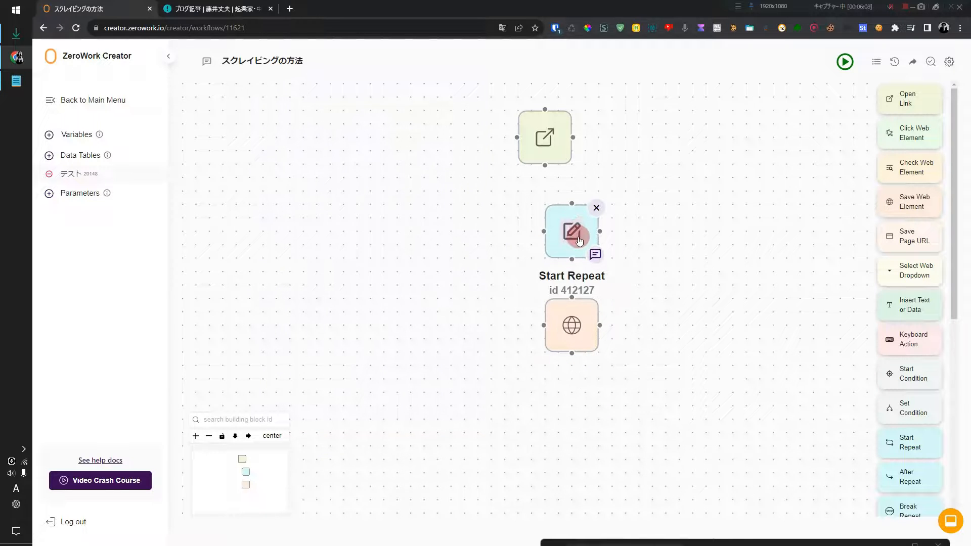
# Step: Open the Start Repeat block's settings and set its loop type to Standard
pyautogui.click(579, 244)
pyautogui.click(498, 281)
pyautogui.click(493, 276)
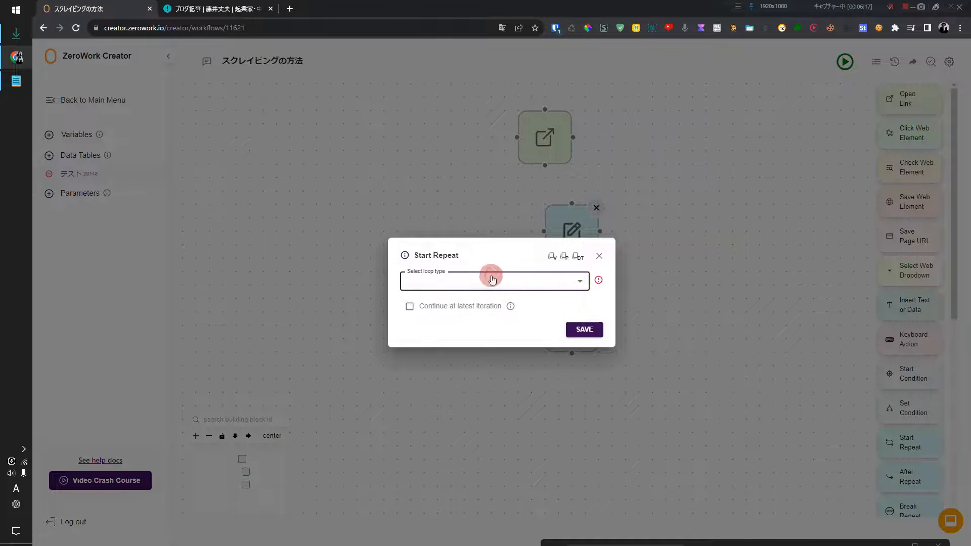
pyautogui.click(487, 280)
pyautogui.click(474, 306)
pyautogui.click(544, 329)
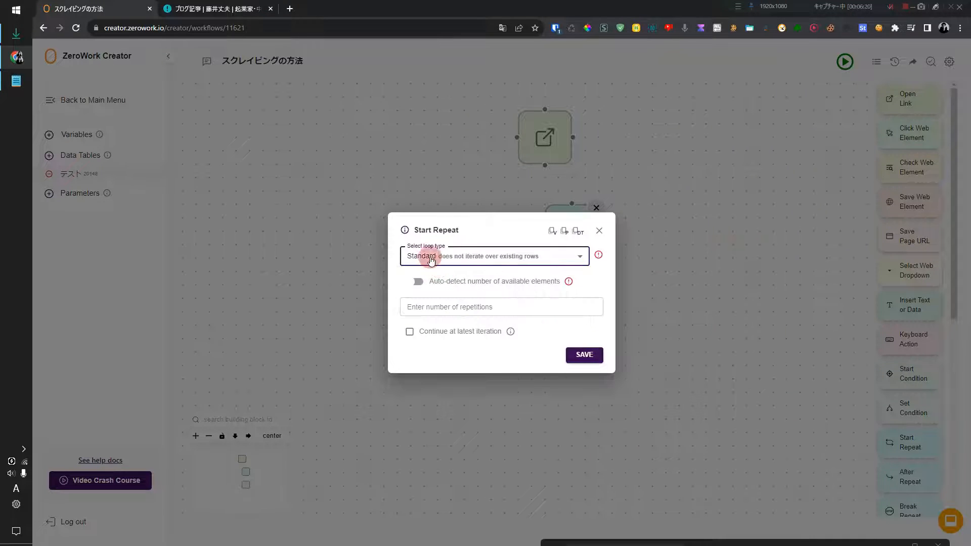
# Step: Set the Start Repeat block's number of repetitions to 3, check the blog's article list, and save the block
pyautogui.click(438, 303)
pyautogui.write('3')
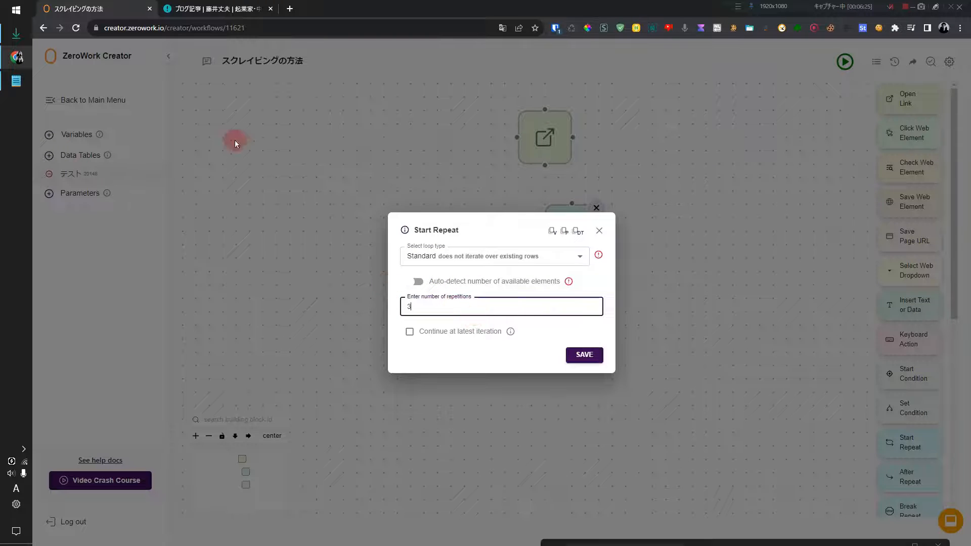
pyautogui.click(218, 8)
pyautogui.scroll(1, 422, 207)
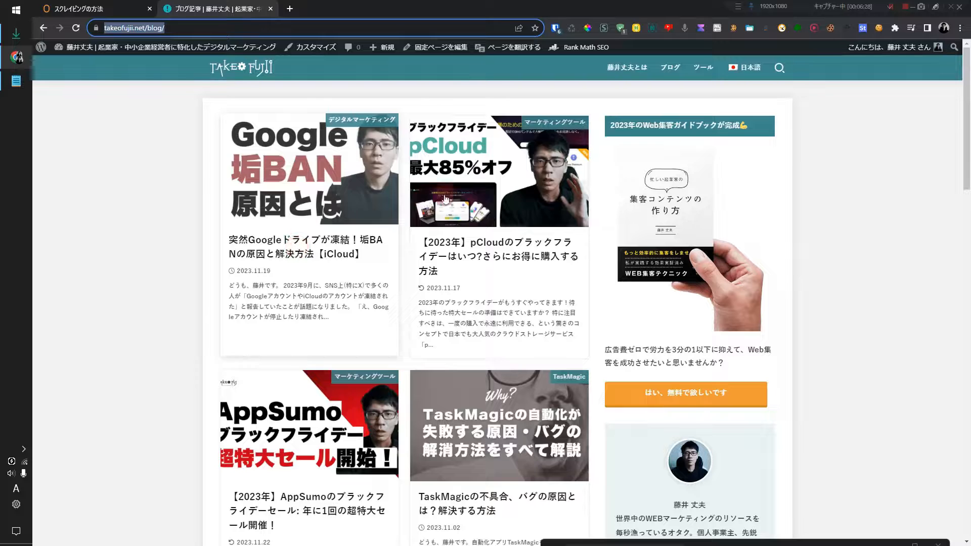
pyautogui.hotkey('ctrl', 'shift', 'Tab')
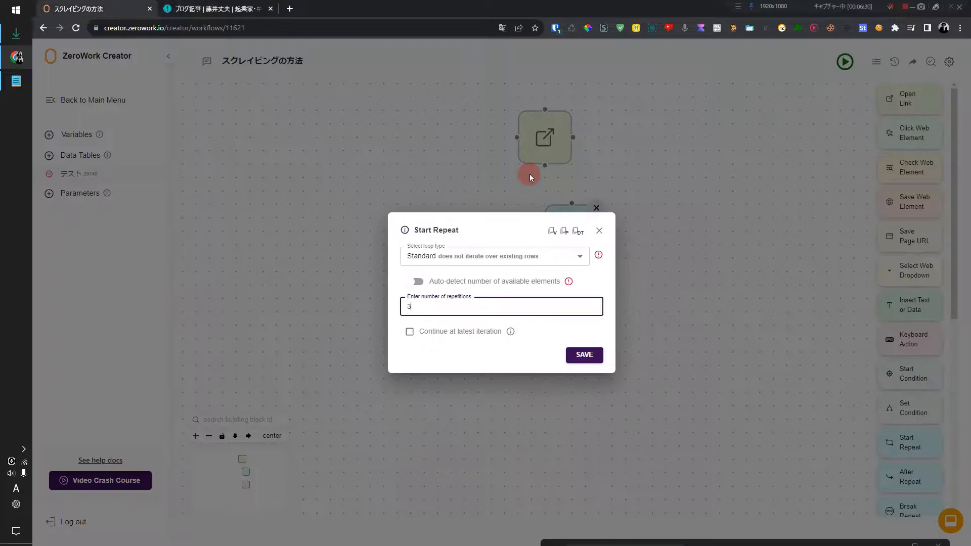
pyautogui.click(574, 357)
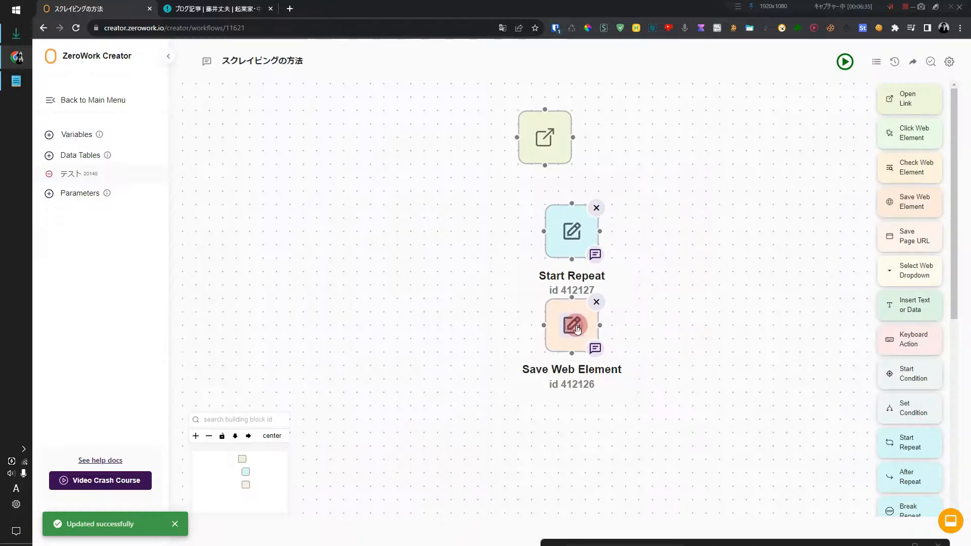
# Step: Copy the CSS selector of the blog's third article card into Notepad as main#main article:nth-child(3) > a
pyautogui.click(574, 320)
pyautogui.tripleClick(535, 229)
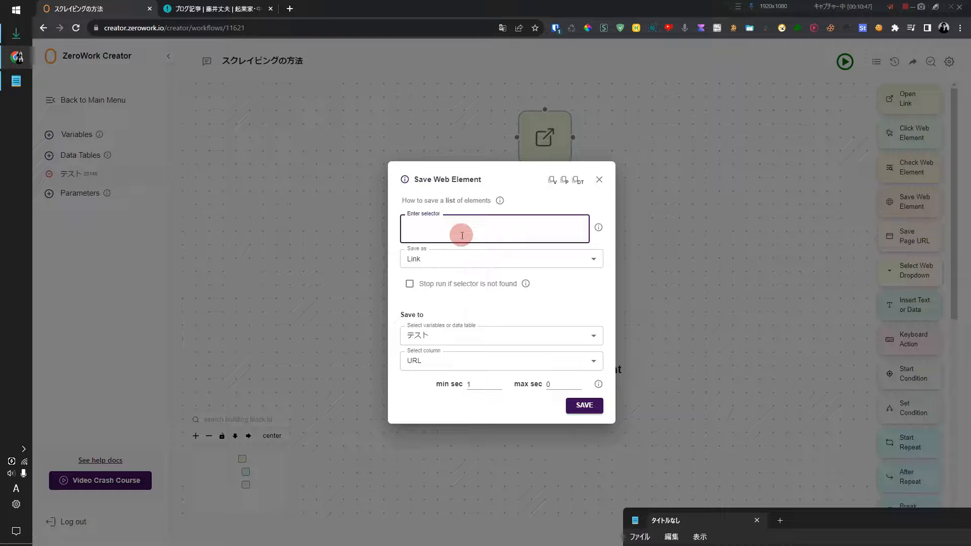
pyautogui.click(219, 9)
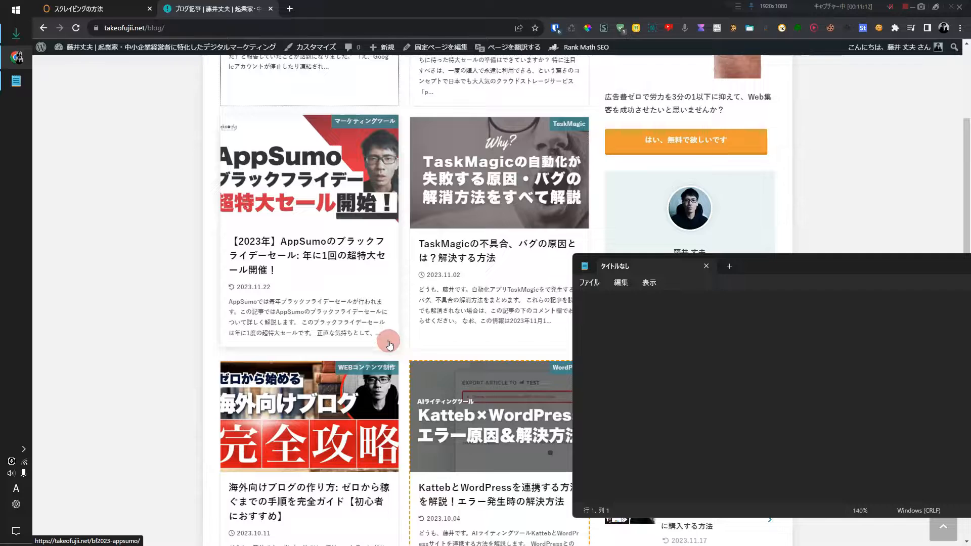
pyautogui.rightClick(390, 337)
pyautogui.click(435, 457)
pyautogui.write('main#main article:nth-child(3) > a')
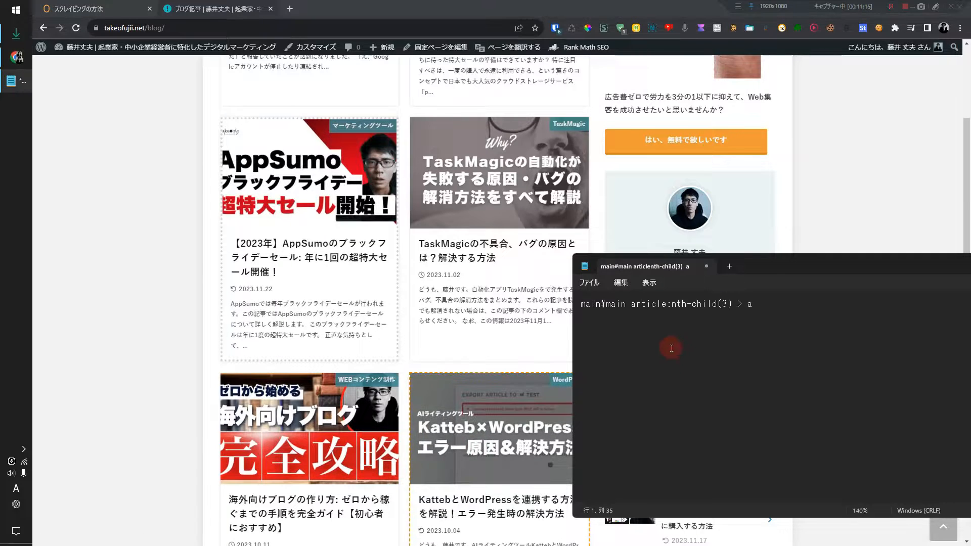
# Step: Copy the ninth article card's selector into Notepad on a new line as main#main article:nth-child(9) > a
pyautogui.scroll(-12, 384, 308)
pyautogui.scroll(-4, 356, 290)
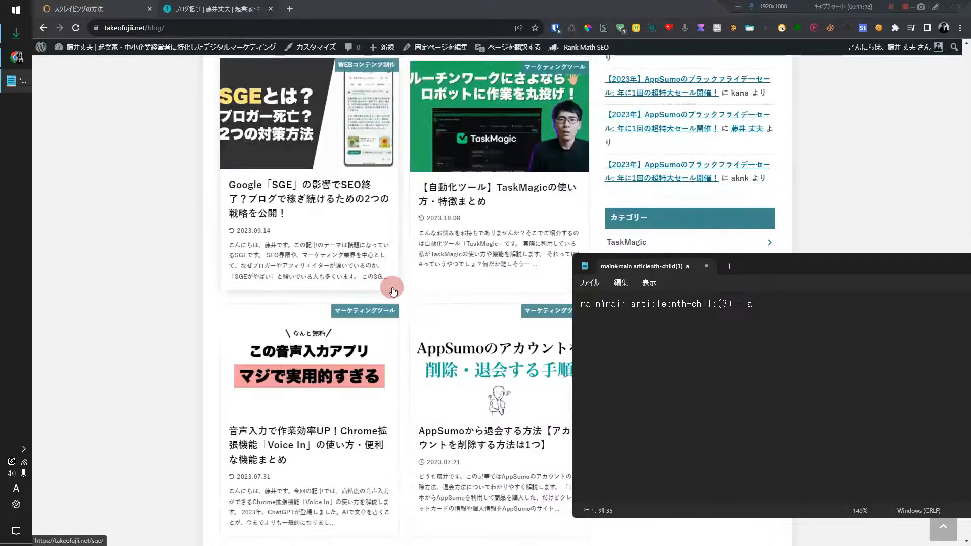
pyautogui.click(839, 352)
pyautogui.press('Return')
pyautogui.press('Return')
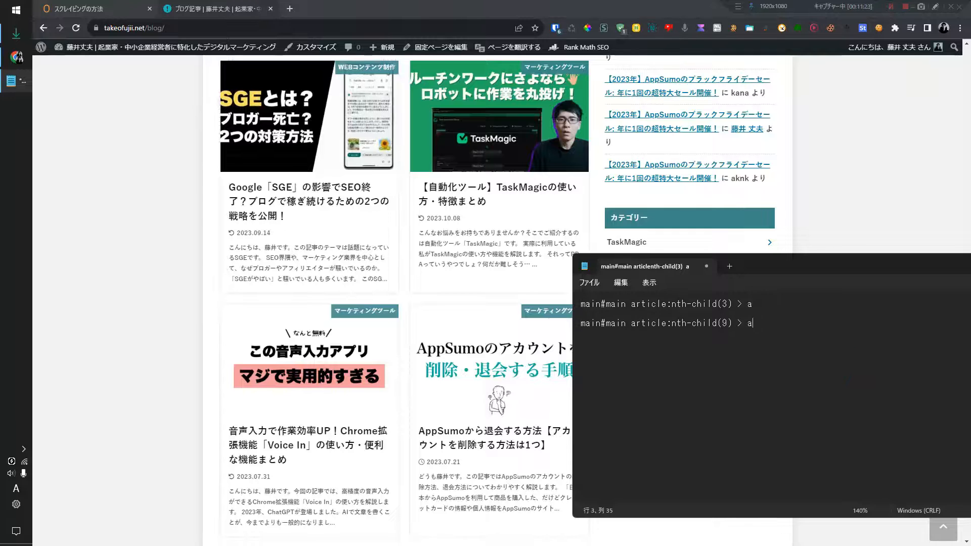
# Step: Copy the selector of the tenth article card into Notepad as a further line, main#main article:nth-child(10) > a
pyautogui.press('Return')
pyautogui.press('Return')
pyautogui.scroll(-3, 423, 278)
pyautogui.scroll(3, 425, 334)
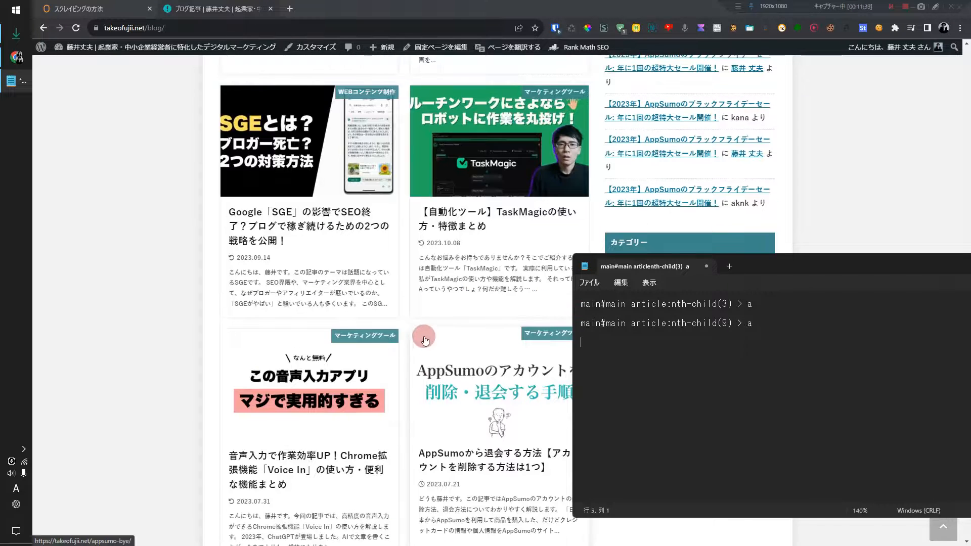
pyautogui.rightClick(414, 312)
pyautogui.click(457, 426)
pyautogui.click(761, 361)
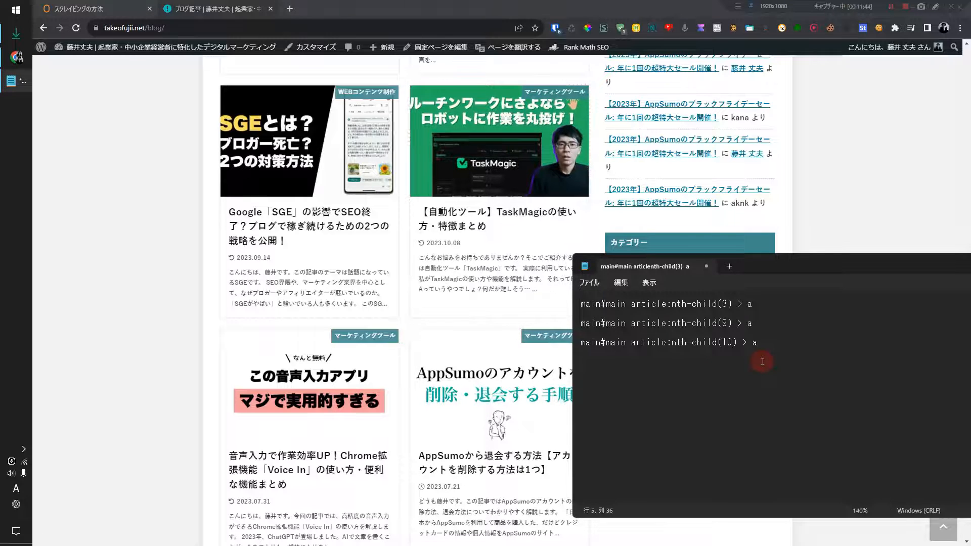
# Step: Compare the three collected selectors with the positions of their article cards on the blog page
pyautogui.scroll(15, 514, 321)
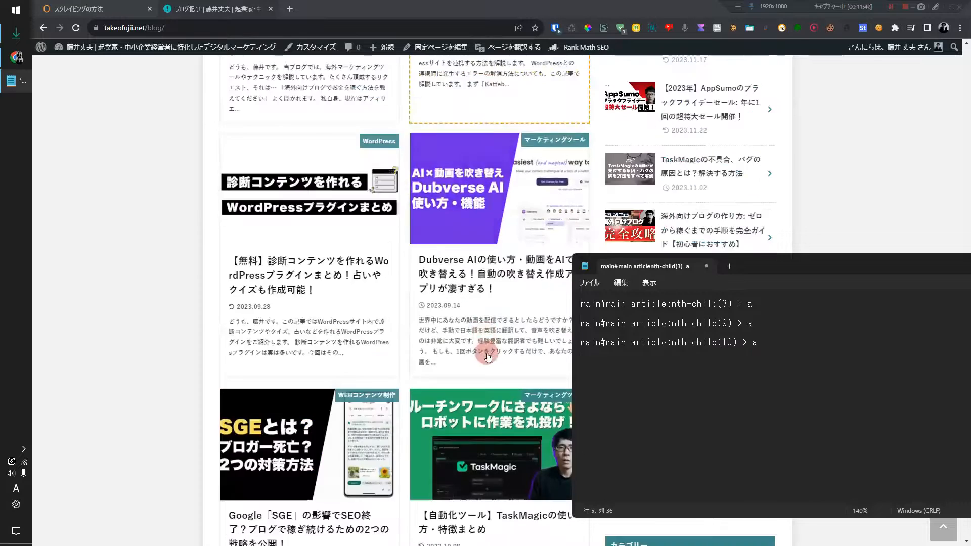
pyautogui.scroll(2, 484, 357)
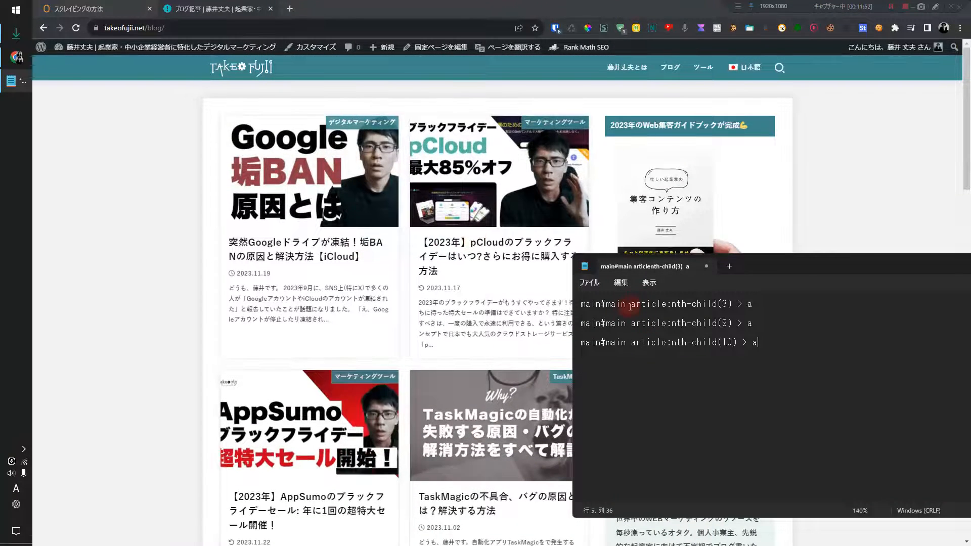
pyautogui.scroll(-5, 382, 349)
pyautogui.scroll(-10, 382, 350)
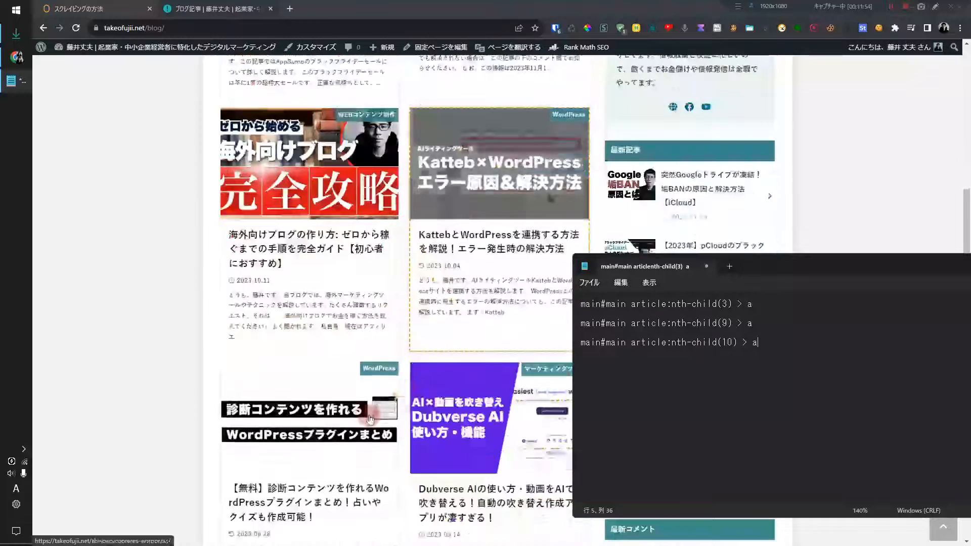
pyautogui.moveTo(773, 324); pyautogui.dragTo(574, 323)
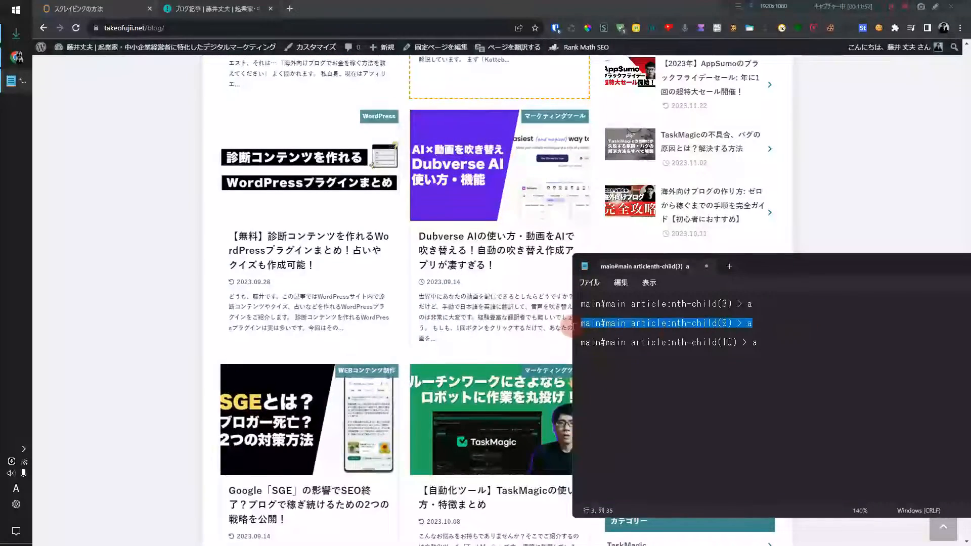
pyautogui.scroll(-3, 520, 314)
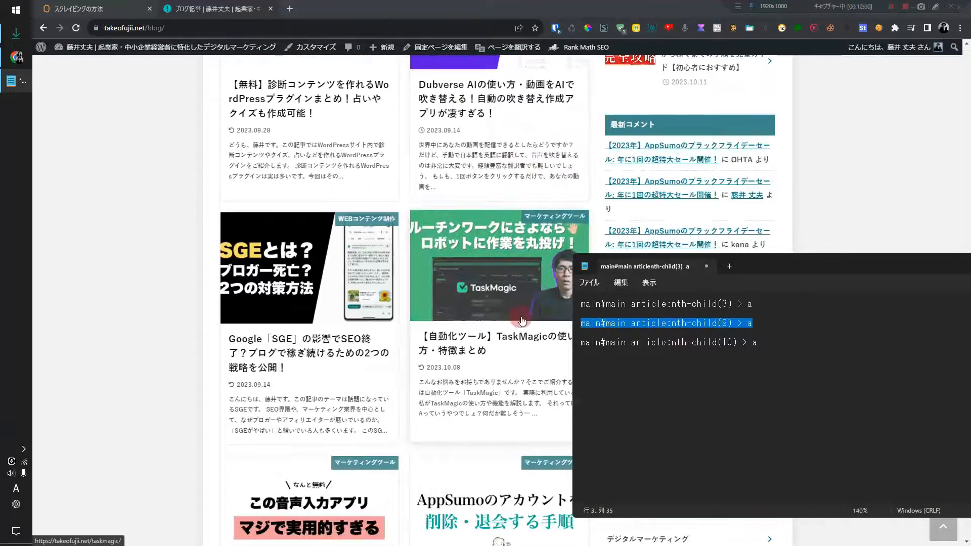
pyautogui.moveTo(778, 334); pyautogui.dragTo(562, 345)
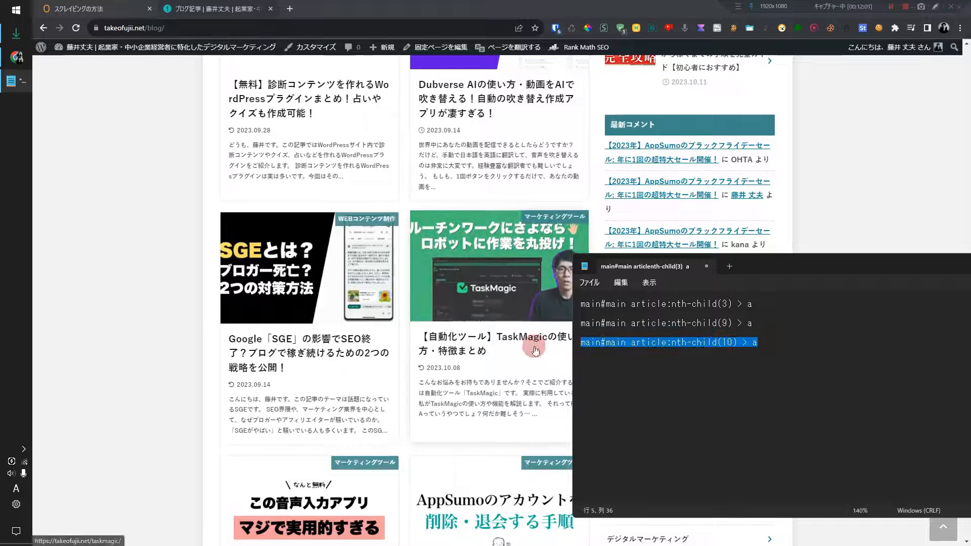
pyautogui.click(733, 340)
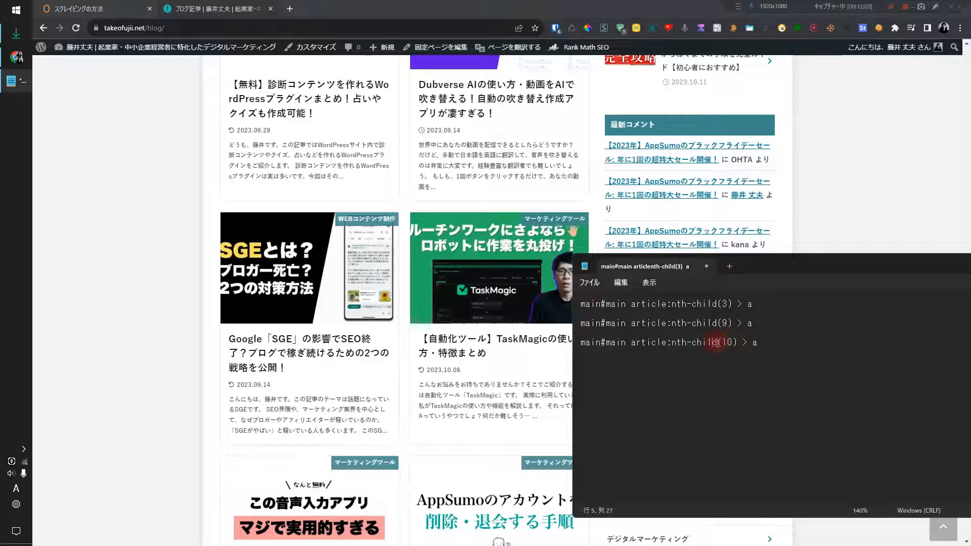
pyautogui.moveTo(696, 346); pyautogui.dragTo(567, 347)
pyautogui.moveTo(719, 323); pyautogui.dragTo(574, 330)
# Step: Remove the blank lines between the three selectors in Notepad
pyautogui.click(736, 324)
pyautogui.press('BackSpace')
pyautogui.press('Up')
pyautogui.press('BackSpace')
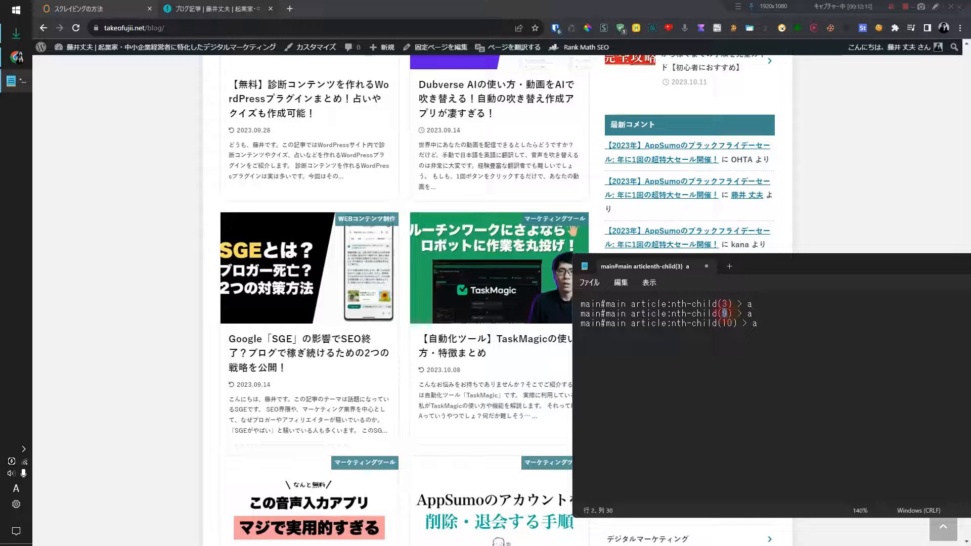
# Step: Examine how the nth-child numbers of the selectors follow the order of the blog's article cards
pyautogui.doubleClick(724, 314)
pyautogui.scroll(12, 536, 283)
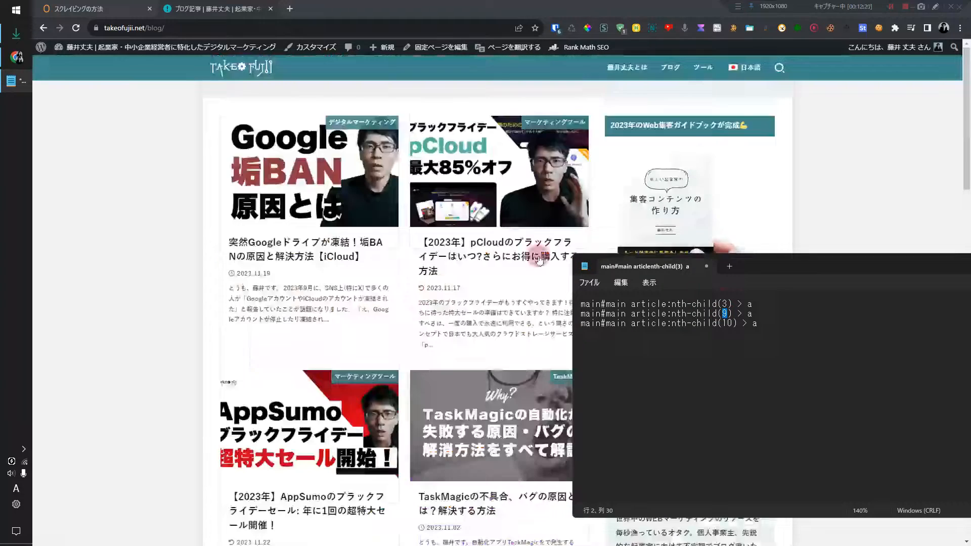
pyautogui.tripleClick(755, 304)
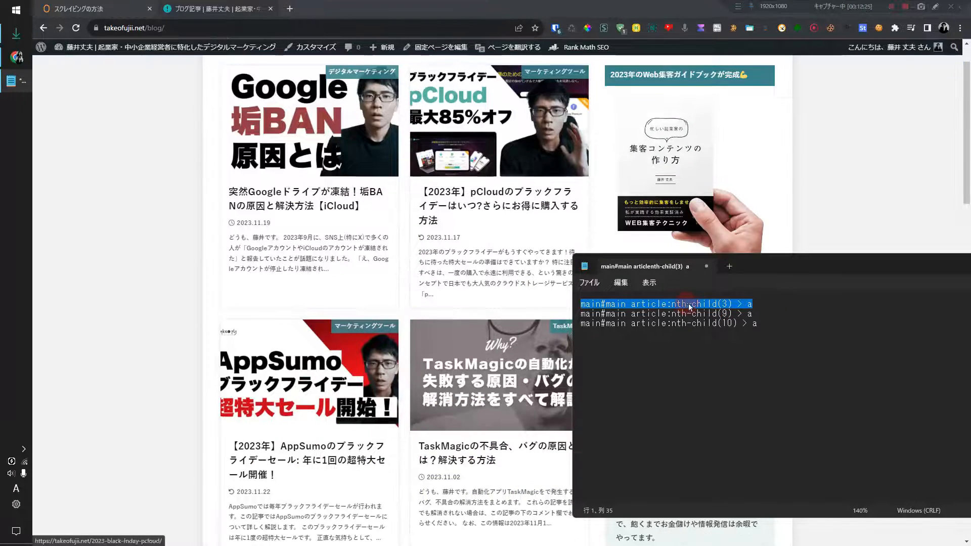
pyautogui.scroll(-20, 381, 380)
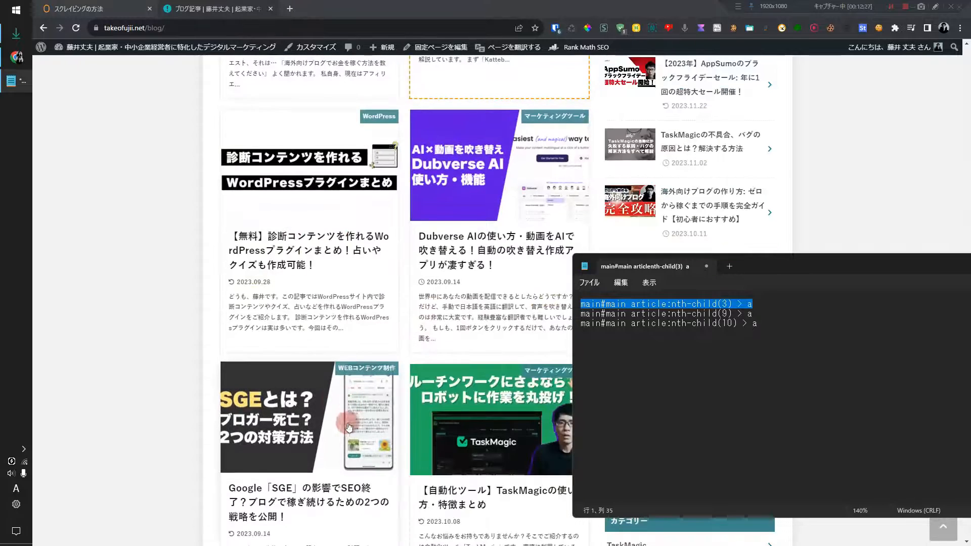
pyautogui.click(785, 333)
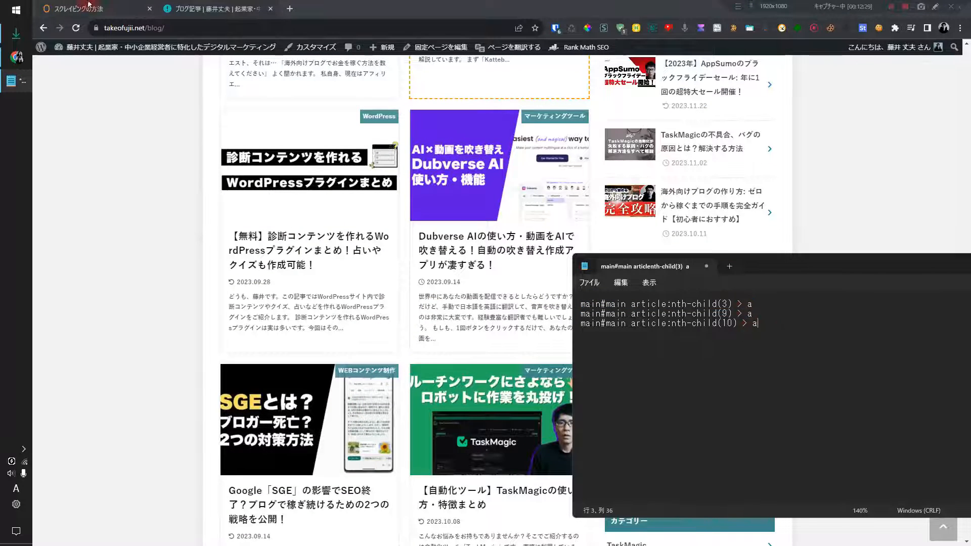
# Step: Return to the ZeroWork TaskBot, close the Save Web Element settings, and open the Start Repeat block's repetition count
pyautogui.click(88, 8)
pyautogui.moveTo(764, 261); pyautogui.dragTo(796, 325)
pyautogui.click(599, 179)
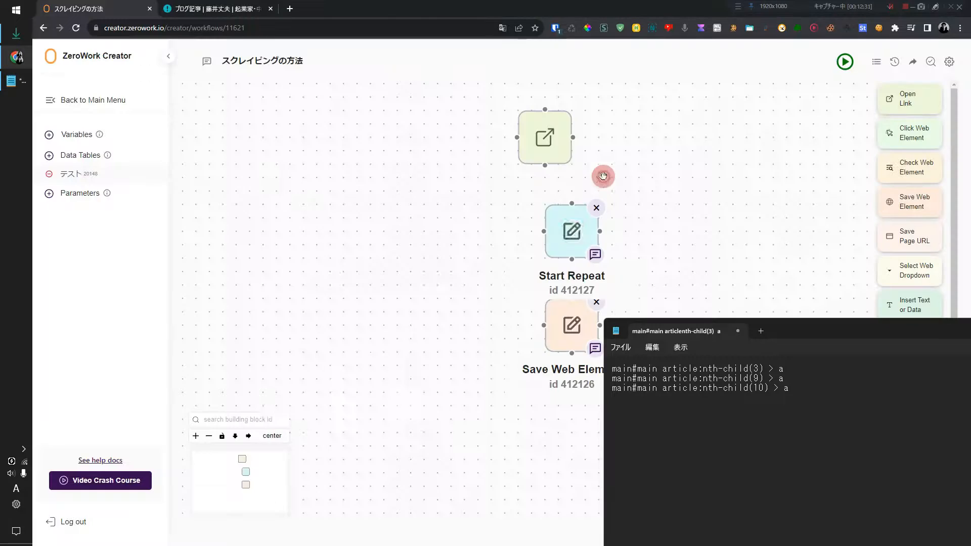
pyautogui.click(571, 232)
pyautogui.moveTo(439, 306); pyautogui.dragTo(402, 307)
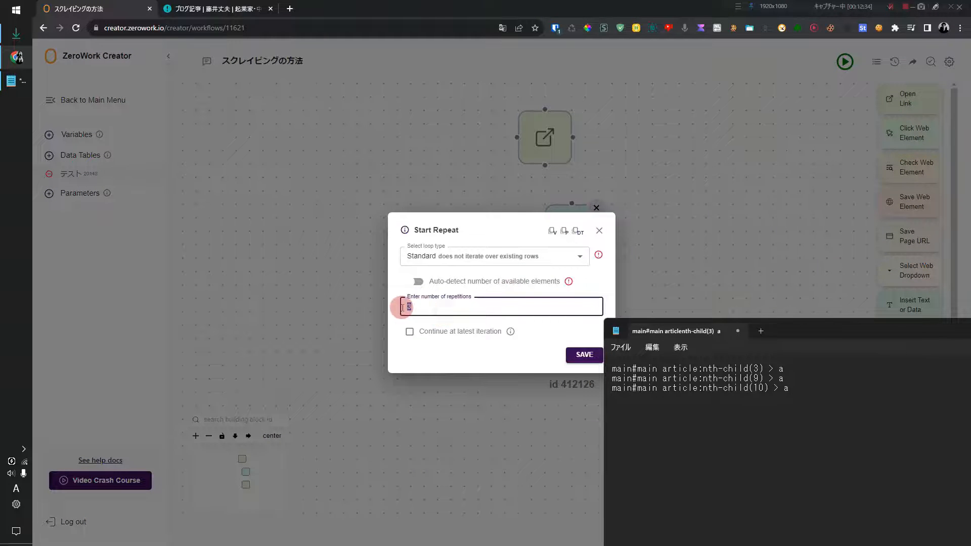
# Step: Write [loop_index,1] below the selectors in Notepad and replace the 3 in the first selector with it
pyautogui.click(879, 387)
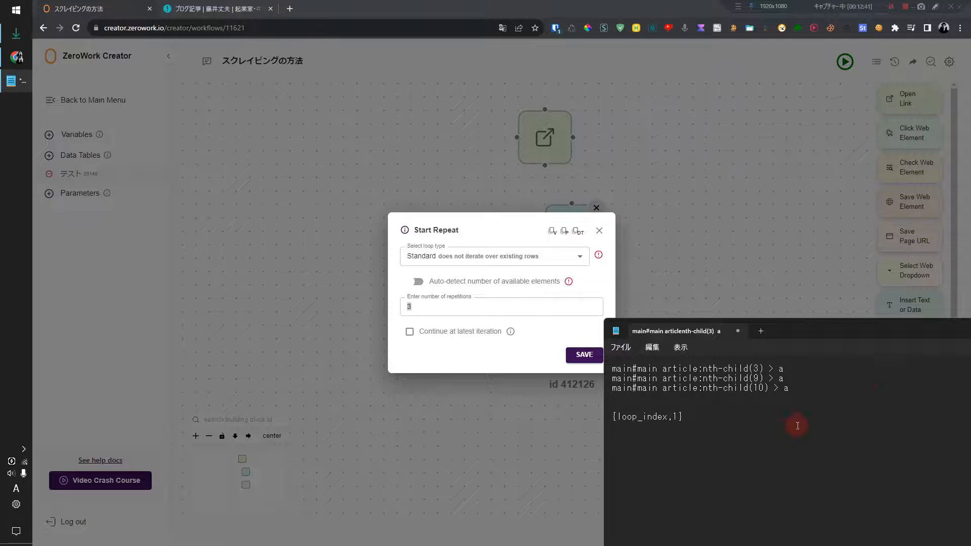
pyautogui.moveTo(765, 317); pyautogui.dragTo(665, 286)
pyautogui.moveTo(582, 386); pyautogui.dragTo(448, 393)
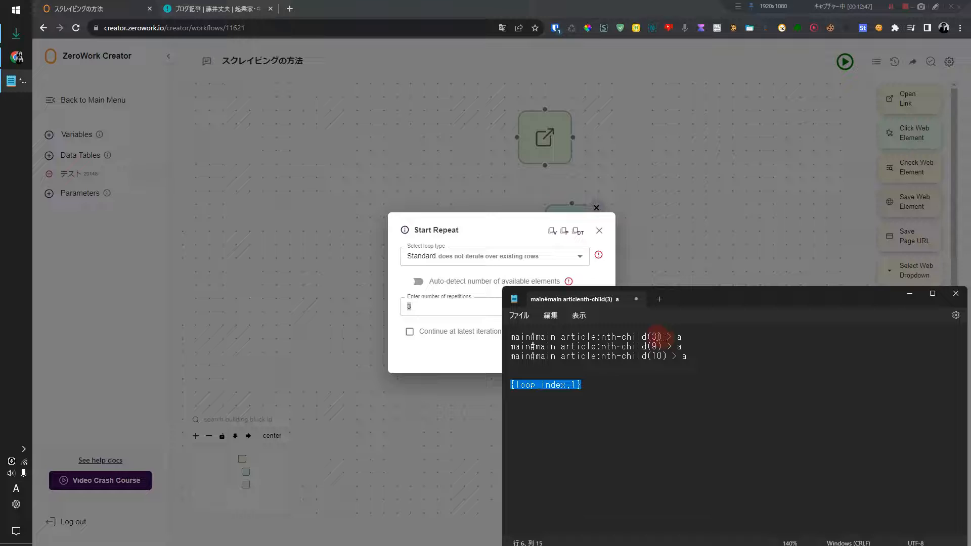
pyautogui.doubleClick(656, 336)
pyautogui.moveTo(582, 386); pyautogui.dragTo(468, 390)
pyautogui.hotkey('ctrl', 'c')
pyautogui.doubleClick(654, 336)
pyautogui.hotkey('ctrl', 'v')
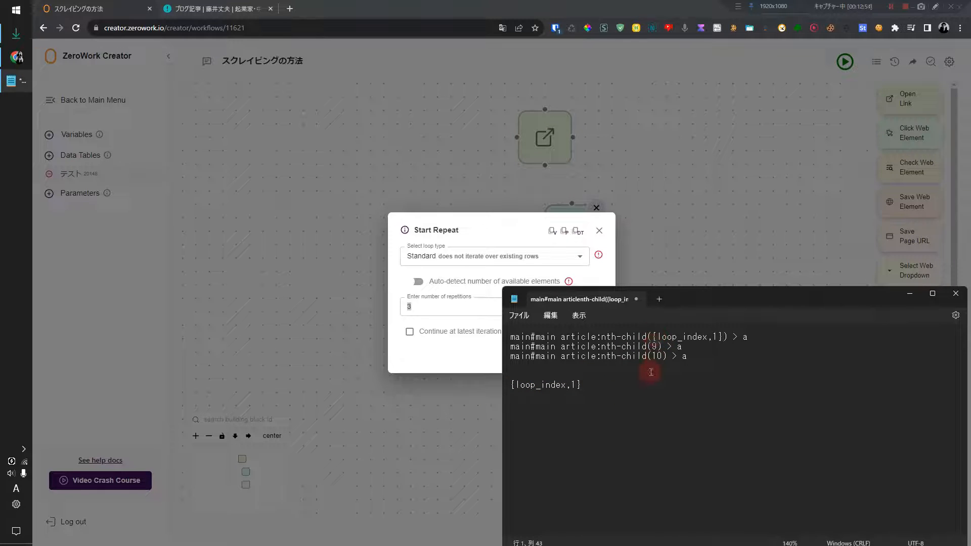
# Step: Delete everything below the first selector in Notepad, keeping only main#main article:nth-child([loop_index,1]) > a
pyautogui.moveTo(736, 293); pyautogui.dragTo(650, 365)
pyautogui.click(682, 408)
pyautogui.moveTo(497, 457); pyautogui.dragTo(381, 415)
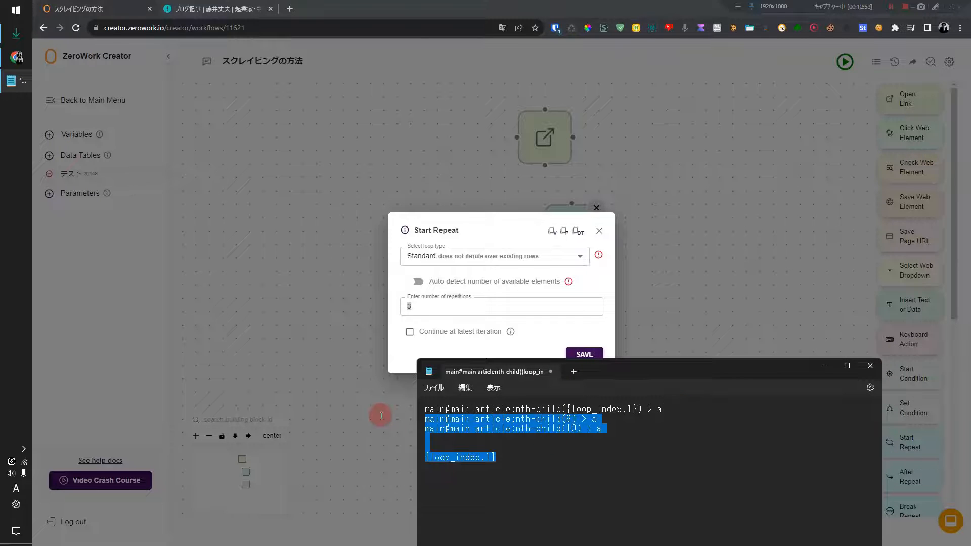
pyautogui.press('BackSpace')
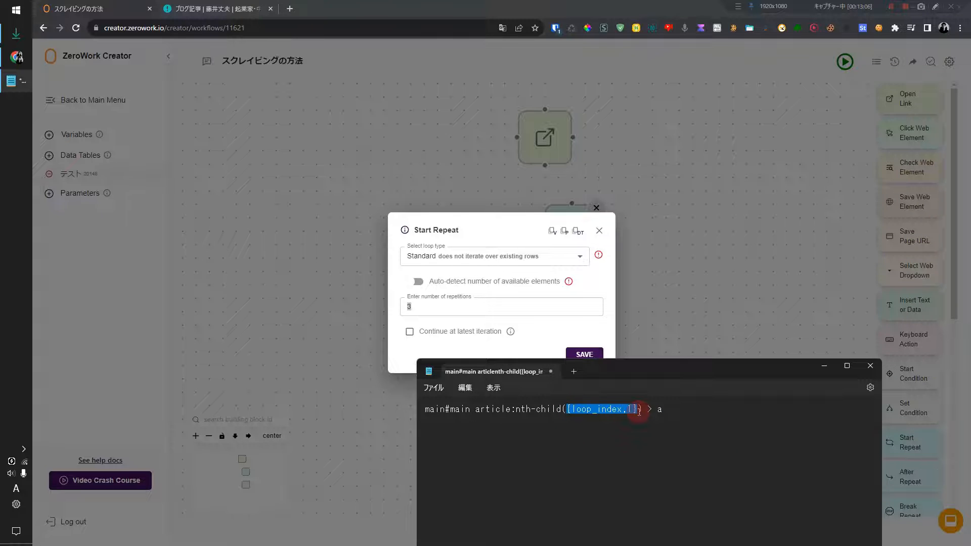
# Step: Review the Start Repeat block's repetition count alongside the loop_index selector in Notepad
pyautogui.click(470, 310)
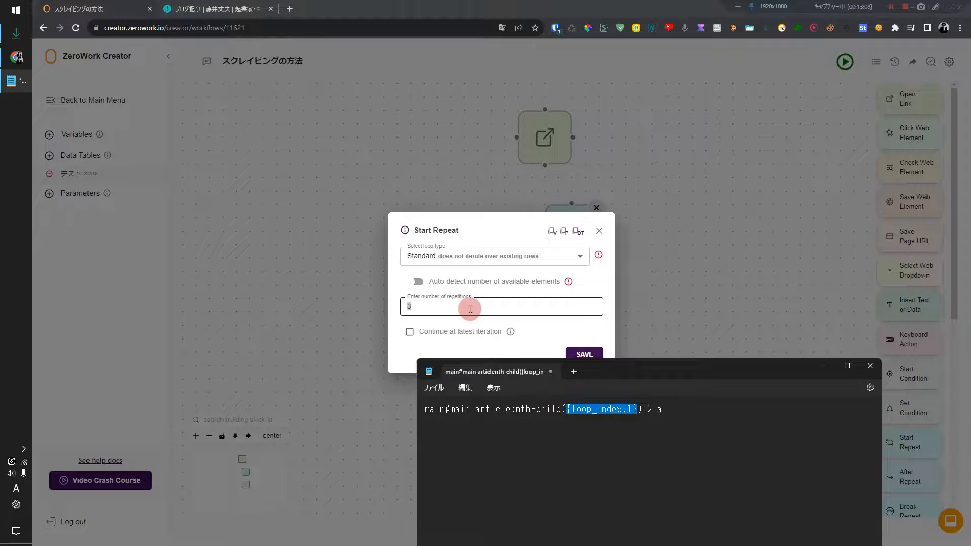
pyautogui.click(526, 323)
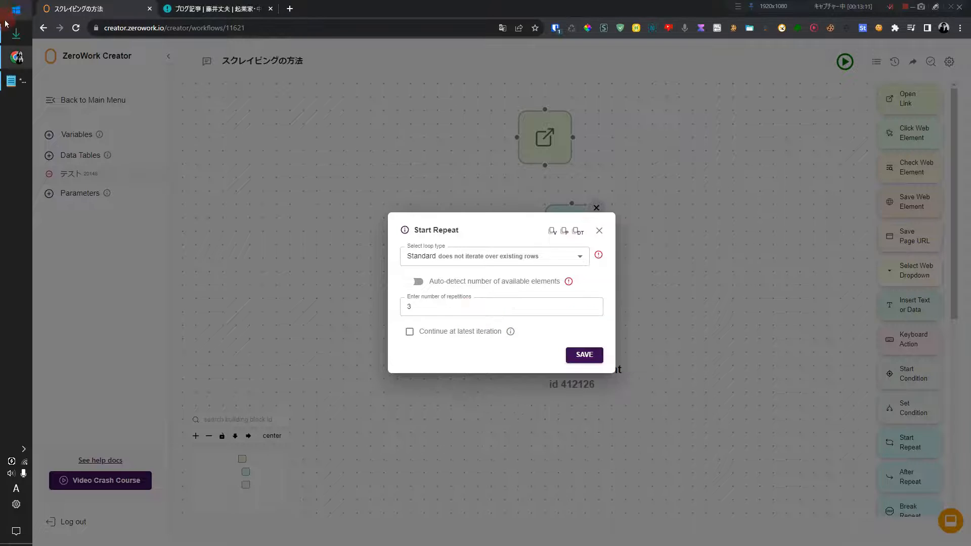
pyautogui.click(15, 78)
pyautogui.click(757, 418)
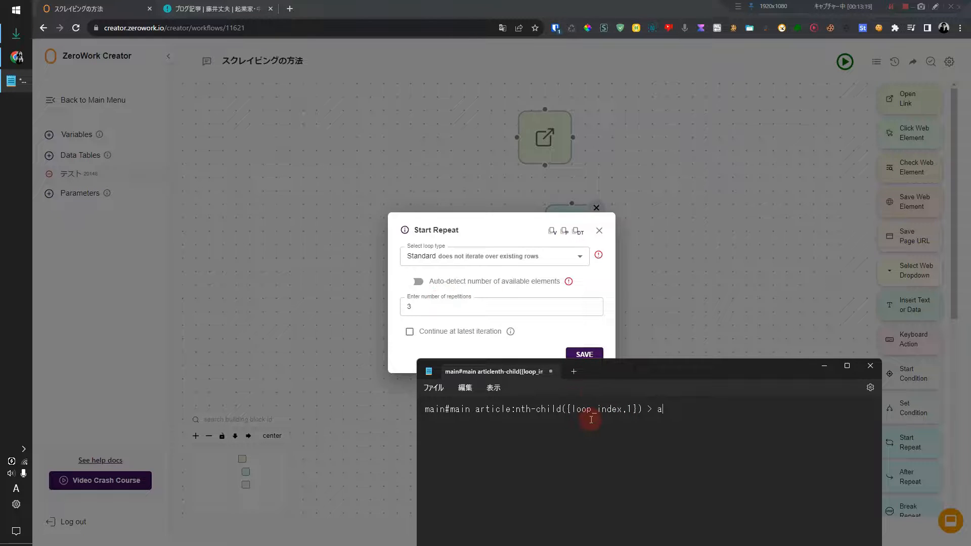
# Step: Copy the [loop_index,1] selector in Notepad and compare it with the nth-child(7) article selector from the blog page
pyautogui.moveTo(567, 410); pyautogui.dragTo(645, 410)
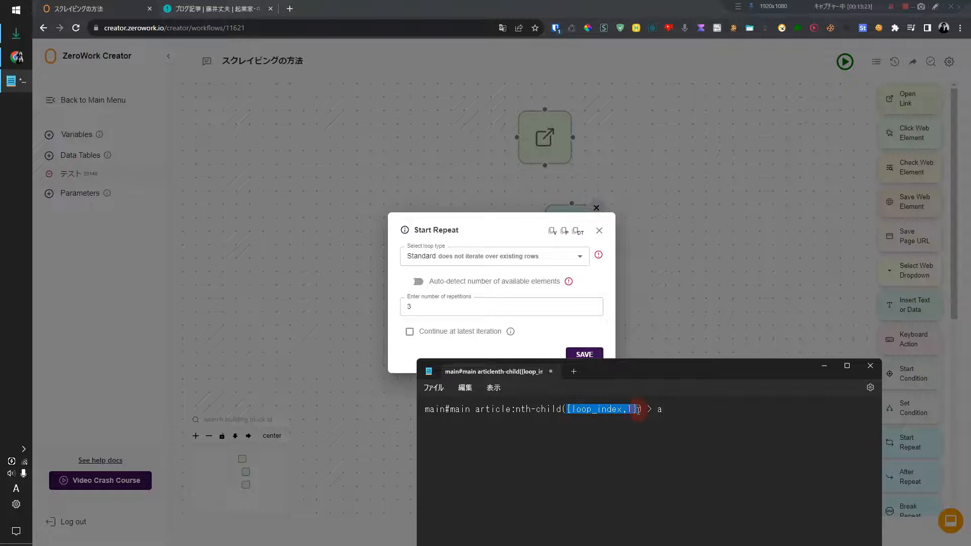
pyautogui.hotkey('ctrl', 'a')
pyautogui.hotkey('ctrl', 'c')
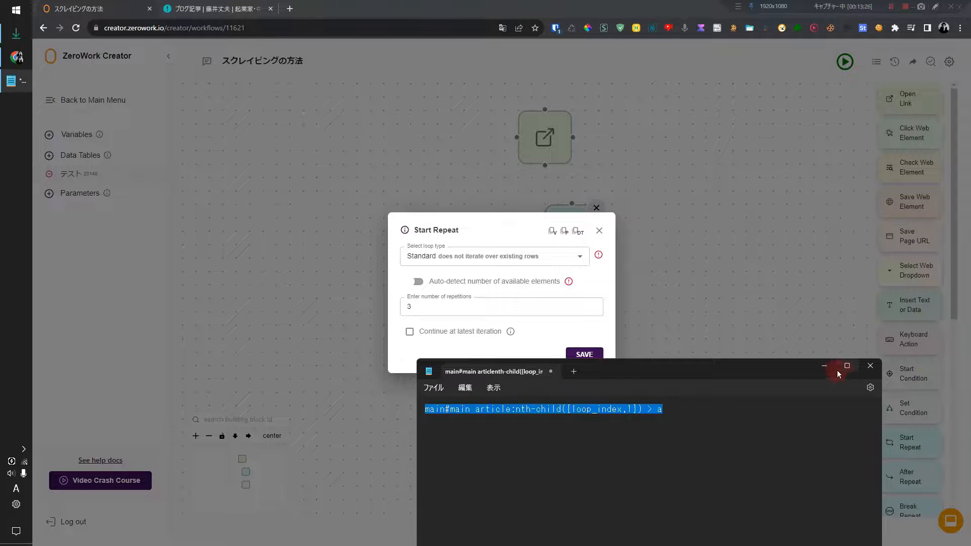
pyautogui.click(193, 6)
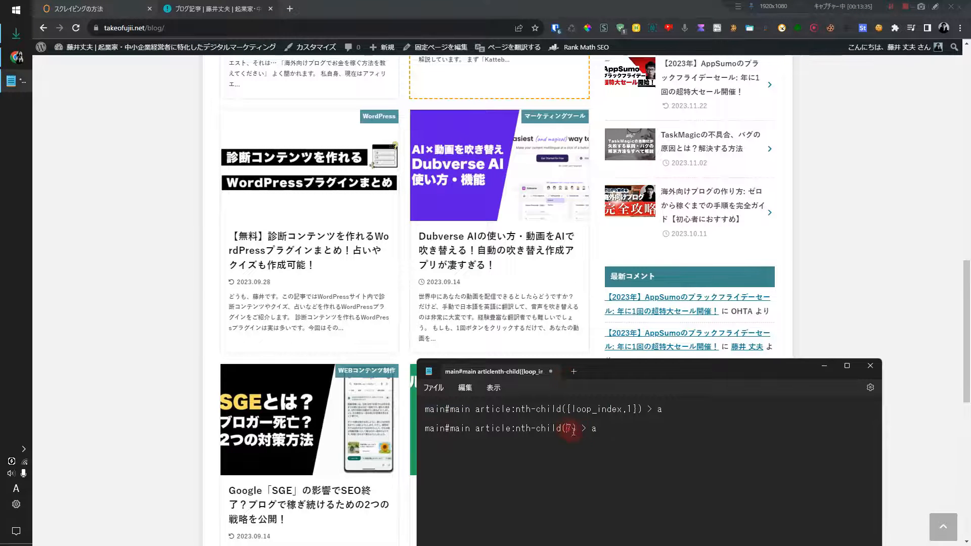
pyautogui.moveTo(615, 434); pyautogui.dragTo(371, 436)
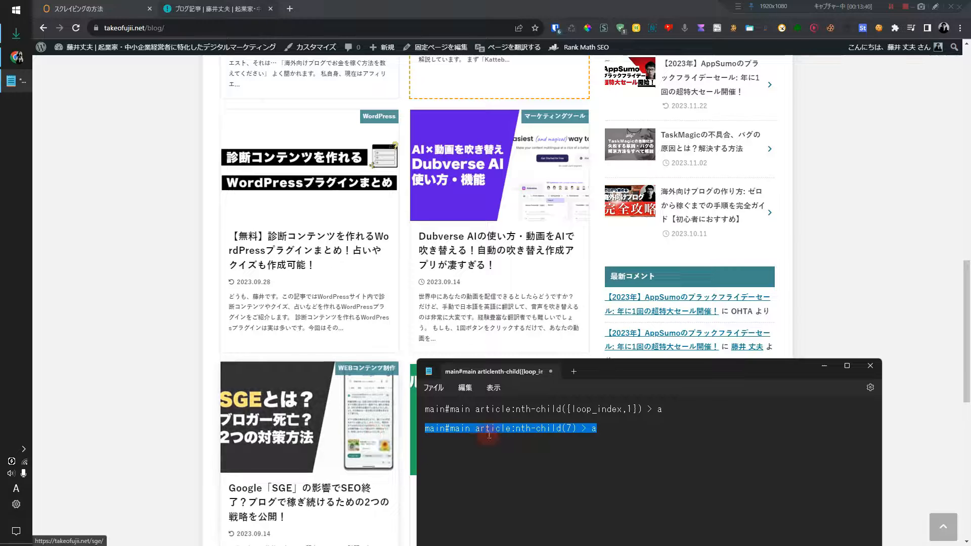
pyautogui.moveTo(566, 408); pyautogui.dragTo(377, 409)
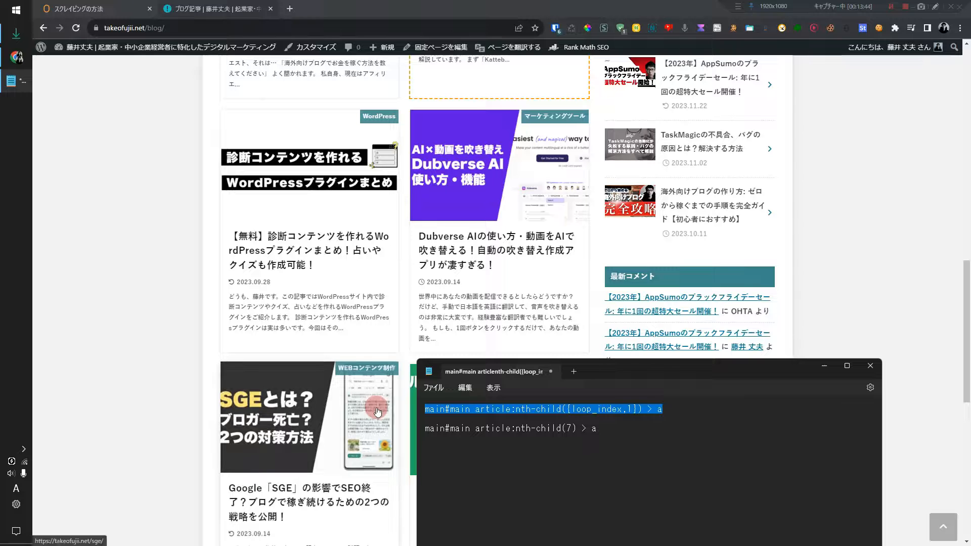
pyautogui.click(391, 258)
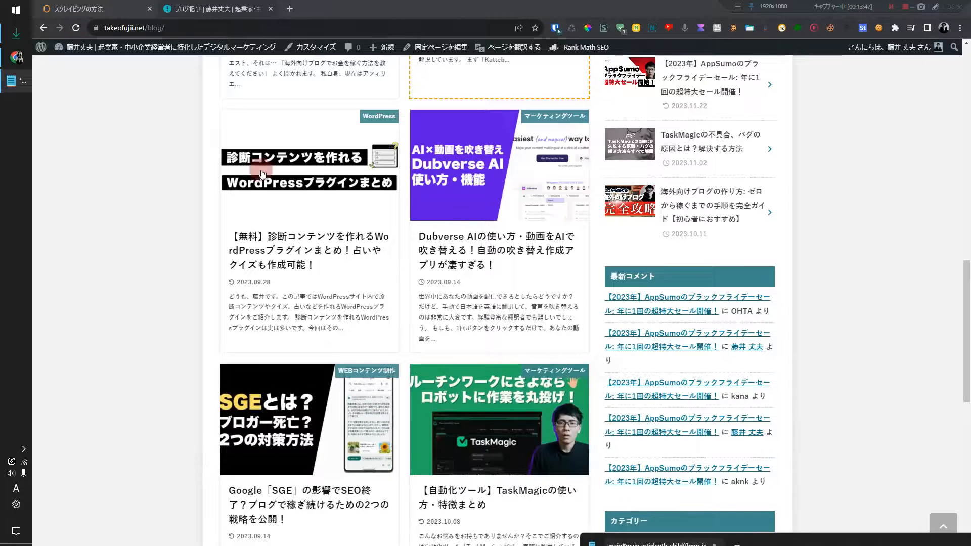
# Step: Set the Save Web Element block's selector to main#main article:nth-child([loop_index,1]) > a, keep Link as the save type, and save
pyautogui.click(94, 8)
pyautogui.click(729, 261)
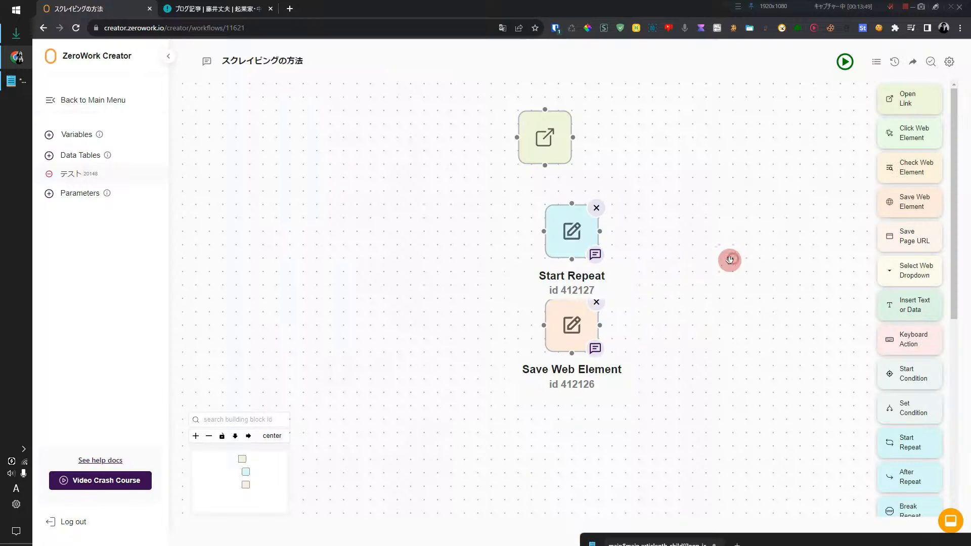
pyautogui.click(575, 325)
pyautogui.click(496, 234)
pyautogui.hotkey('ctrl', 'v')
pyautogui.click(506, 258)
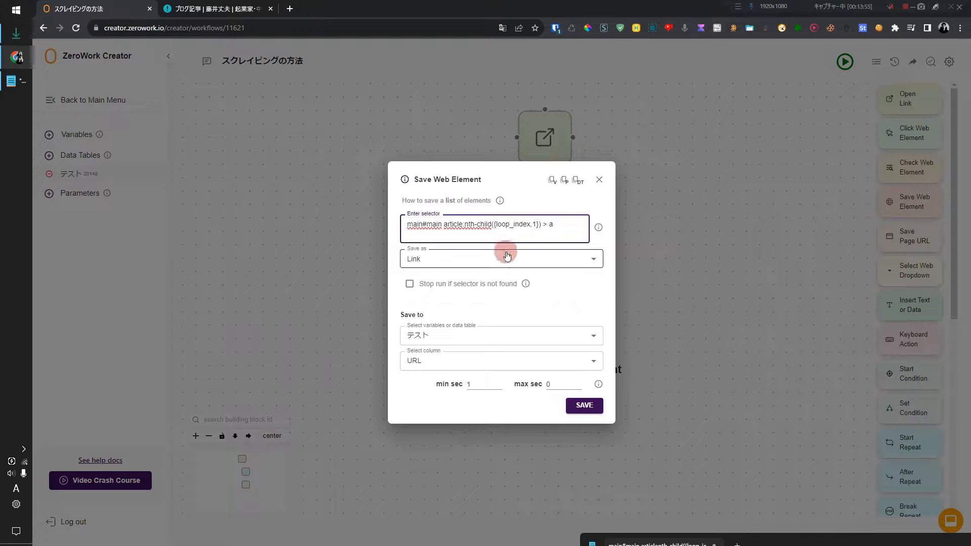
pyautogui.click(449, 297)
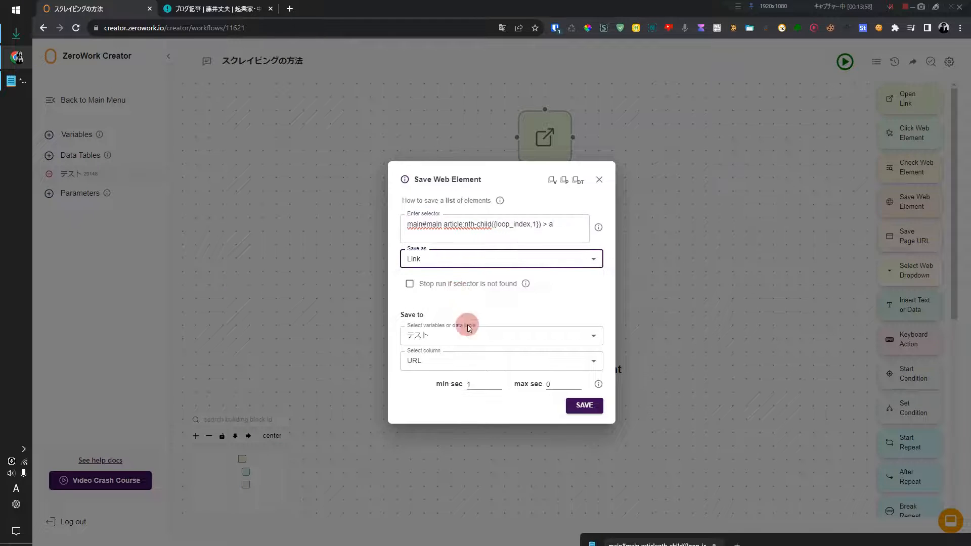
pyautogui.click(583, 406)
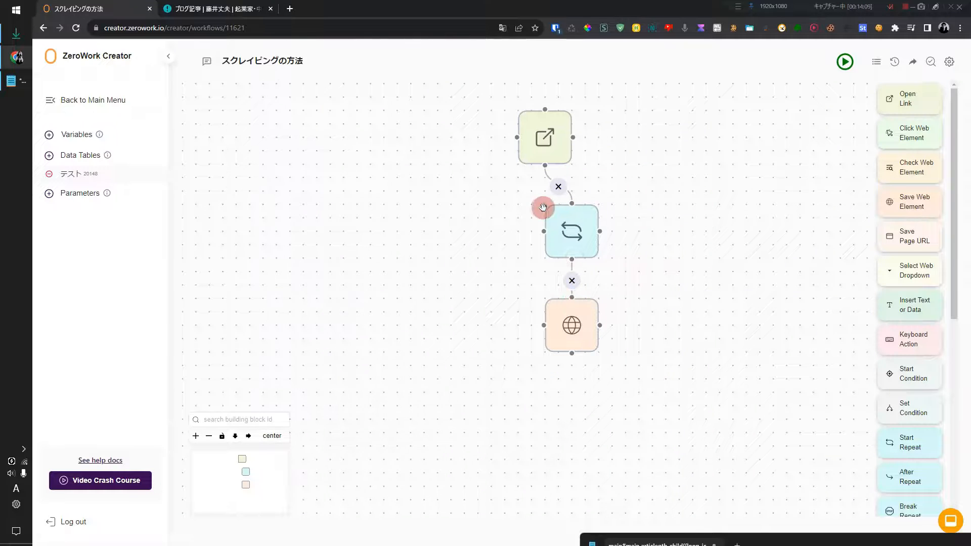
# Step: Run the TaskBot, check the テスト table by opening a saved article link, and close the article page
pyautogui.click(844, 63)
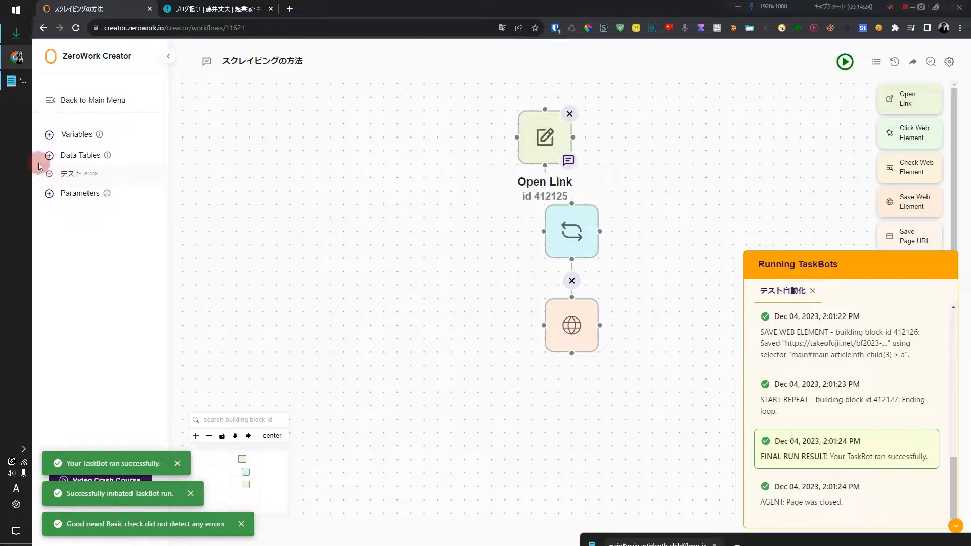
pyautogui.click(80, 173)
pyautogui.click(127, 162)
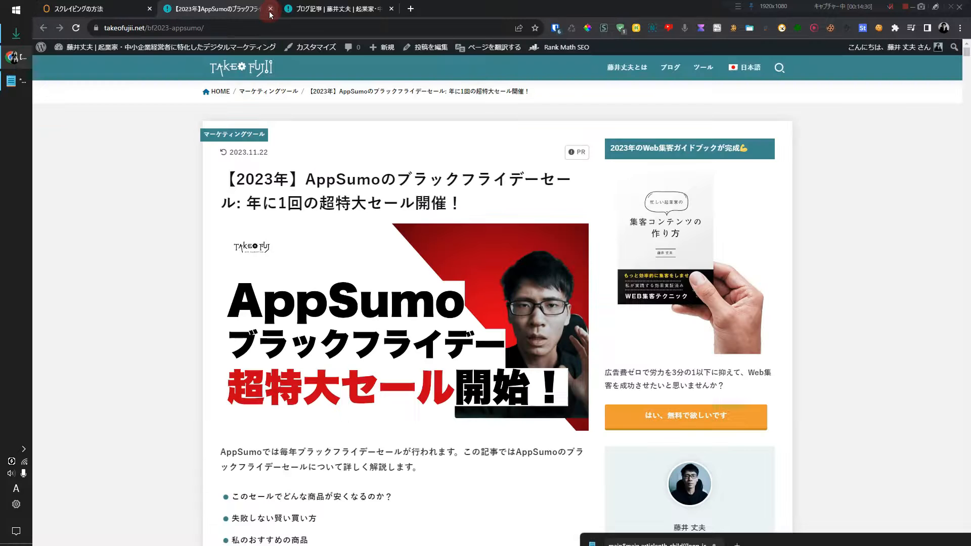
pyautogui.click(270, 9)
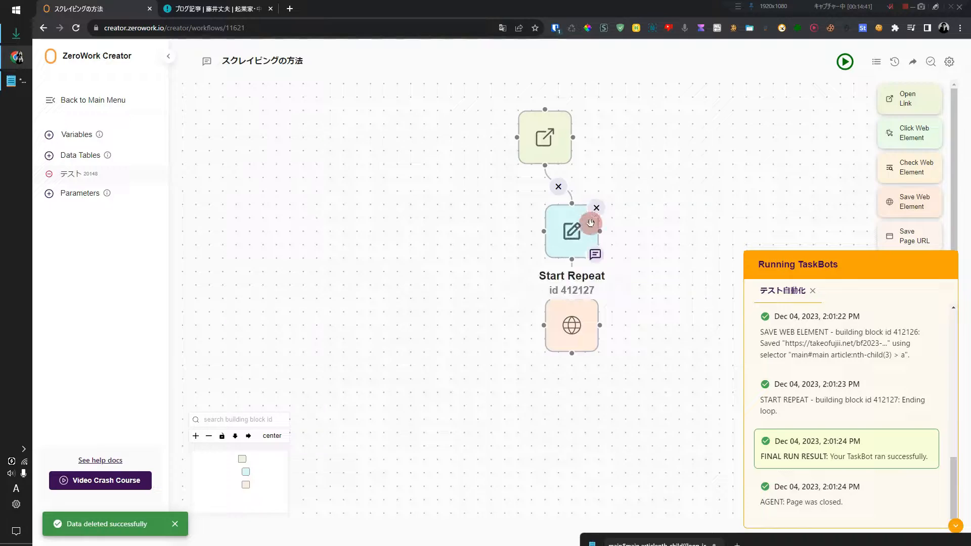
# Step: Review the Start Repeat block's repetition count and the loop_index part of the Save Web Element selector
pyautogui.click(573, 232)
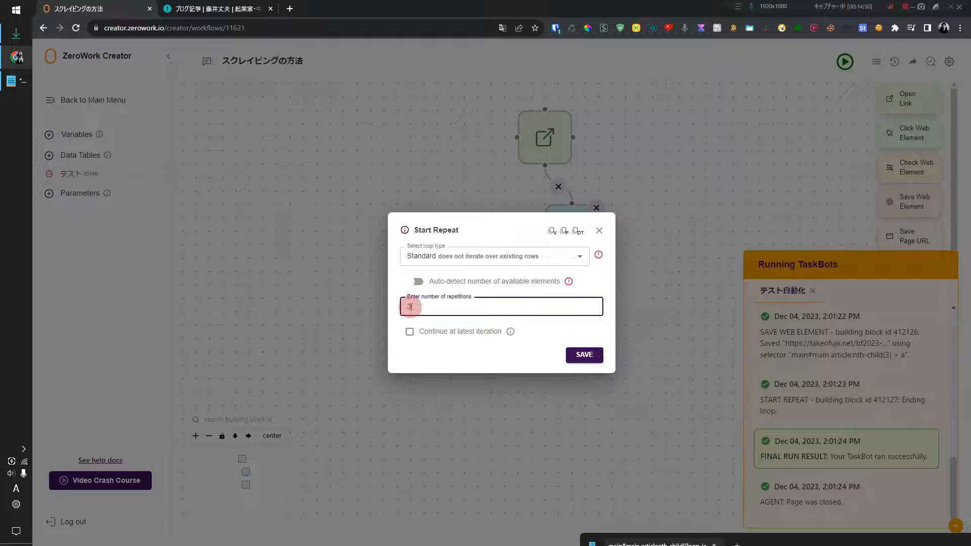
pyautogui.click(597, 231)
pyautogui.click(566, 325)
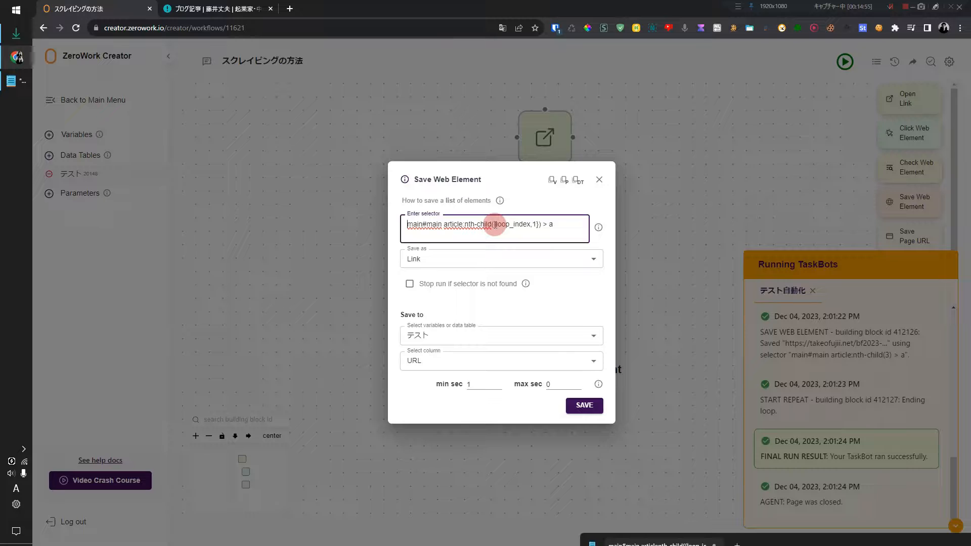
pyautogui.moveTo(494, 224); pyautogui.dragTo(536, 224)
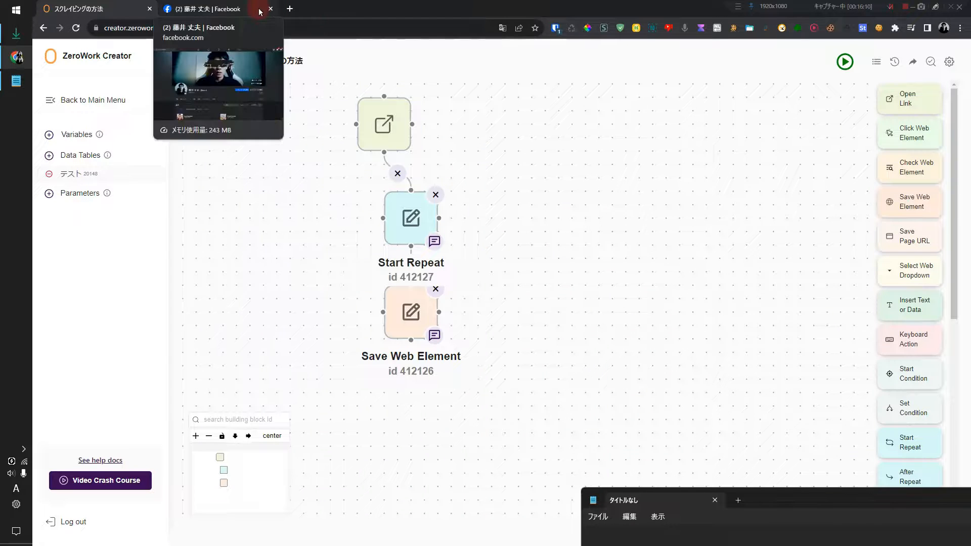
# Step: Switch to the Facebook friends list and copy the CSS selector of the first friend's name into Notepad
pyautogui.click(226, 3)
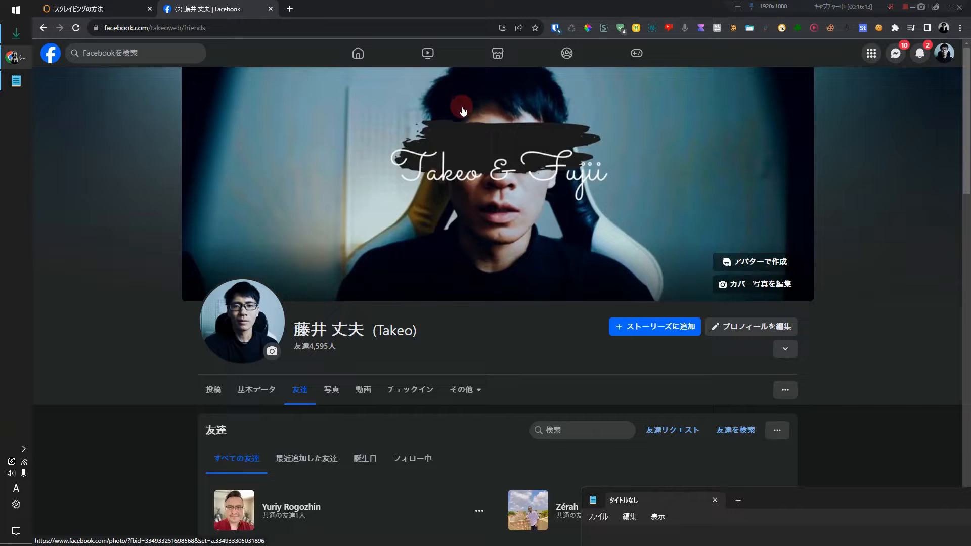
pyautogui.scroll(-3, 460, 119)
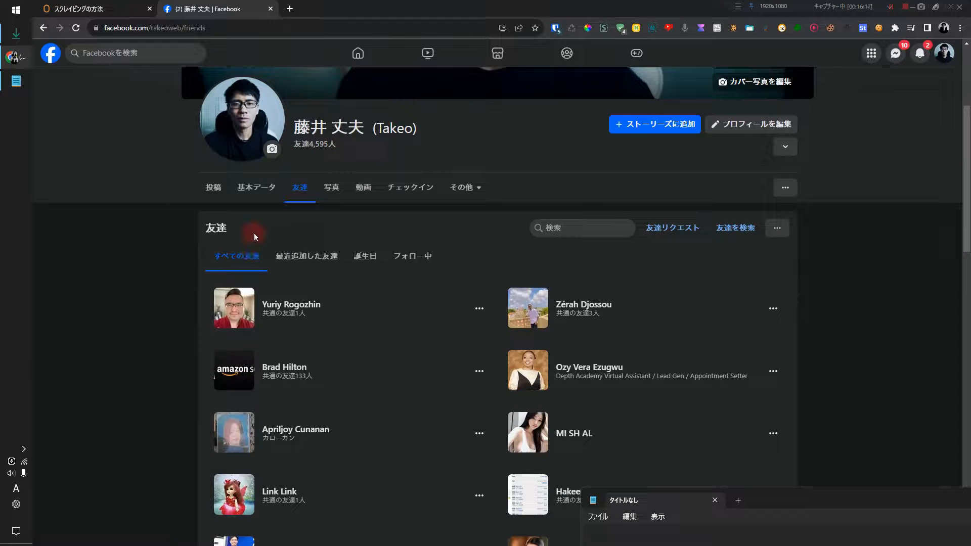
pyautogui.rightClick(315, 305)
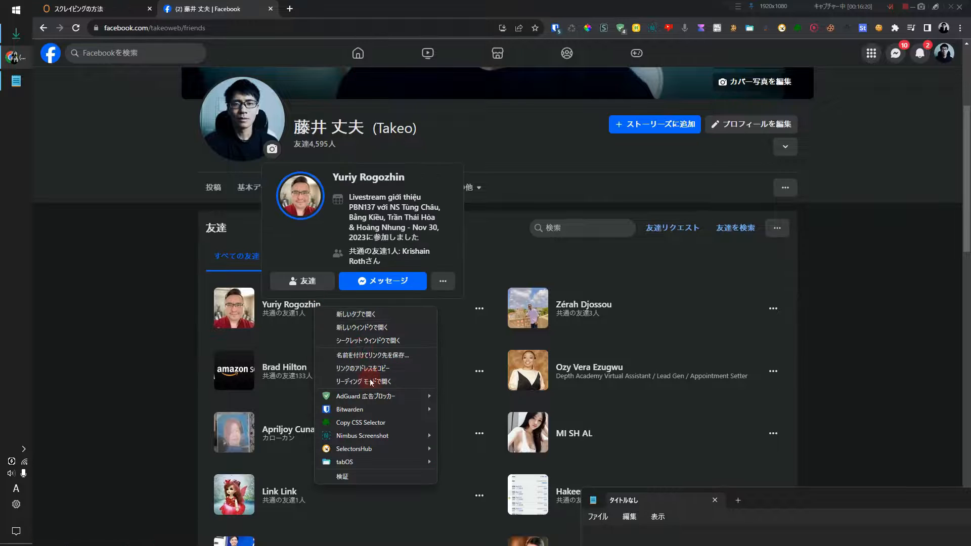
pyautogui.click(383, 421)
pyautogui.click(820, 527)
pyautogui.click(704, 411)
pyautogui.hotkey('ctrl', 'v')
# Step: Add the CSS selector of the second friend's name in the first column to Notepad on a new line
pyautogui.scroll(-3, 641, 266)
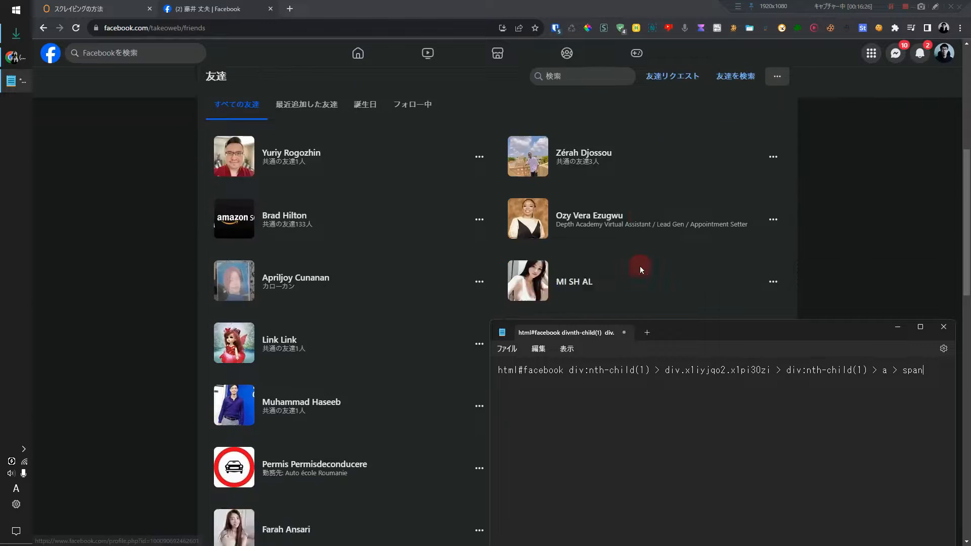
pyautogui.rightClick(587, 222)
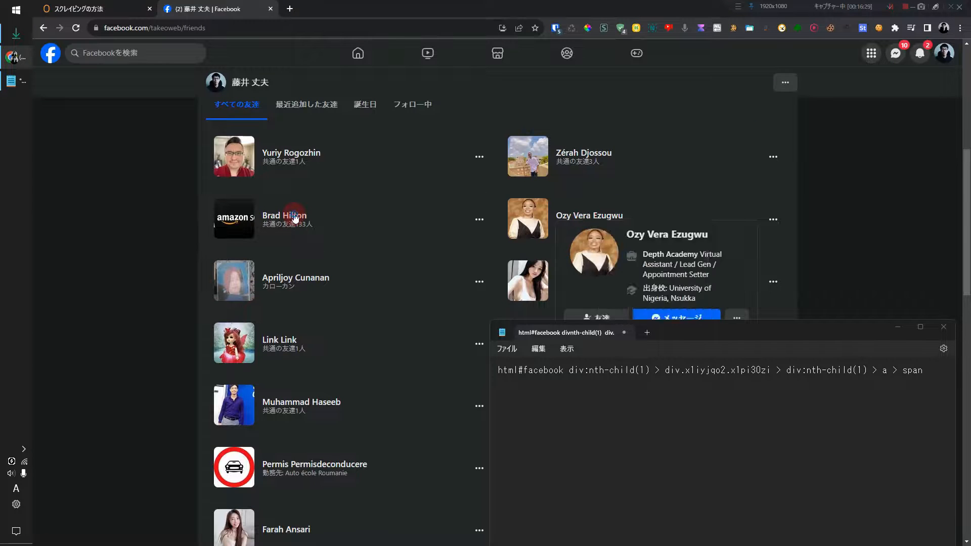
pyautogui.rightClick(294, 217)
pyautogui.click(348, 331)
pyautogui.click(946, 376)
pyautogui.press('Return')
pyautogui.hotkey('ctrl', 'v')
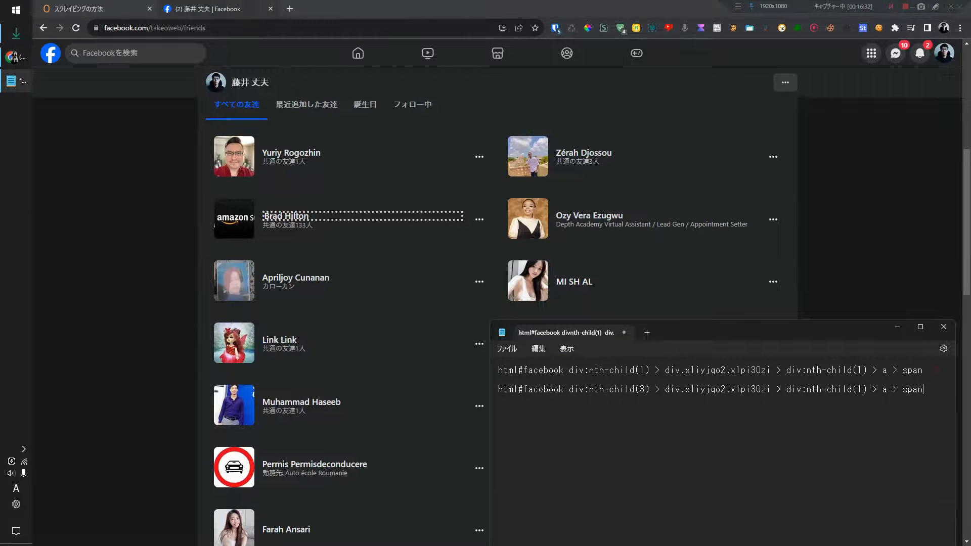
# Step: Add the CSS selector of the seventh friend's name in the first column to Notepad as a third line
pyautogui.scroll(-4, 310, 325)
pyautogui.rightClick(299, 326)
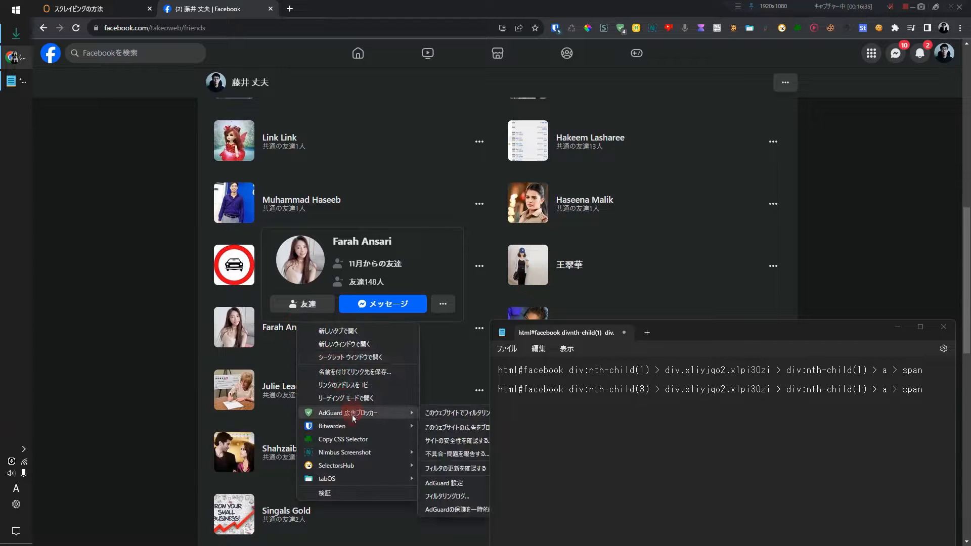
pyautogui.click(357, 439)
pyautogui.click(920, 409)
pyautogui.press('Return')
pyautogui.hotkey('ctrl', 'v')
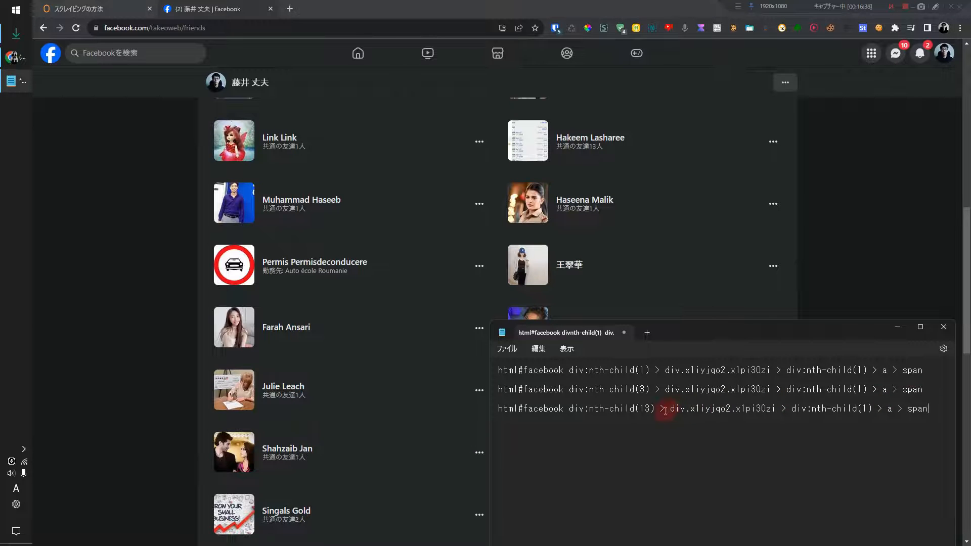
# Step: Compare the three Facebook selectors in Notepad to find which nth-child number varies between friends
pyautogui.moveTo(659, 408); pyautogui.dragTo(960, 409)
pyautogui.moveTo(656, 370); pyautogui.dragTo(929, 370)
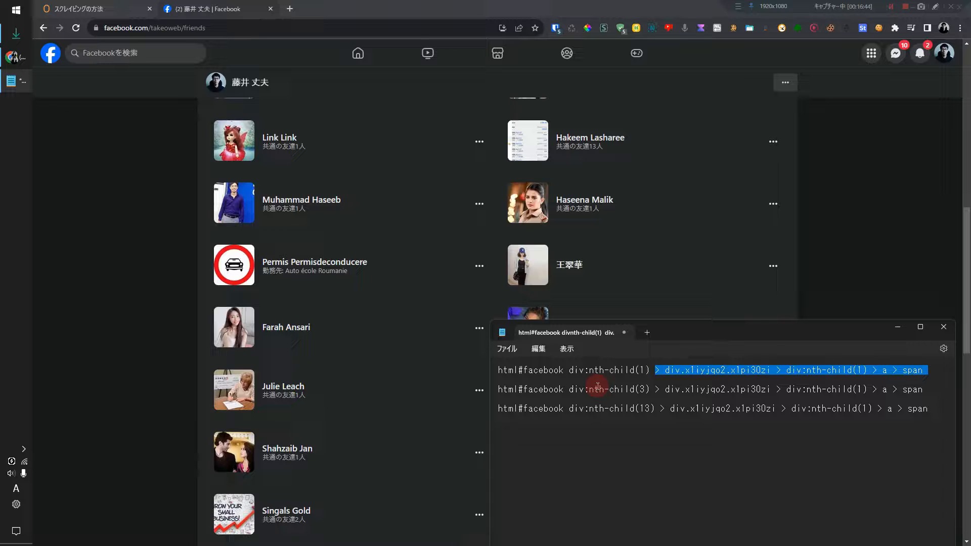
pyautogui.click(641, 371)
pyautogui.doubleClick(645, 408)
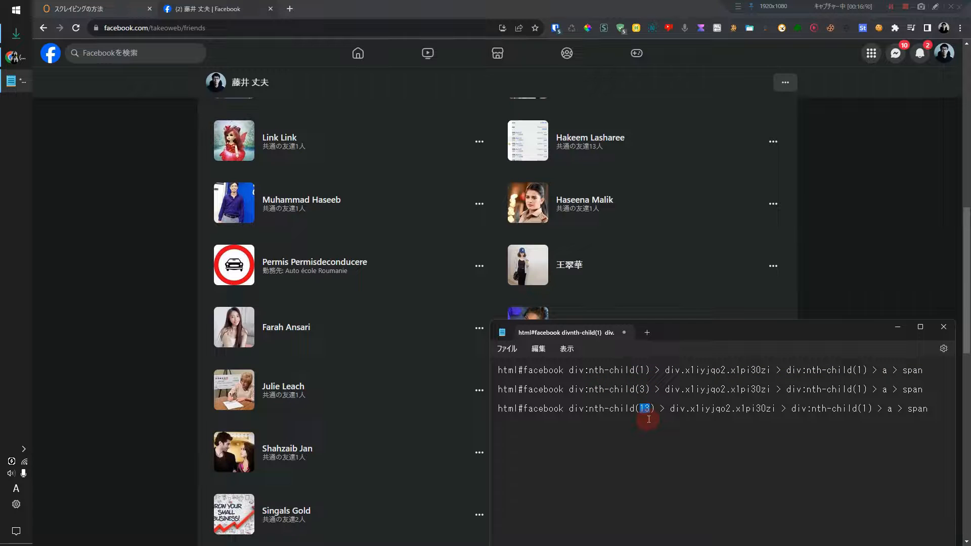
# Step: Select the Facebook friends page's address and return to the ZeroWork TaskBot
pyautogui.click(128, 29)
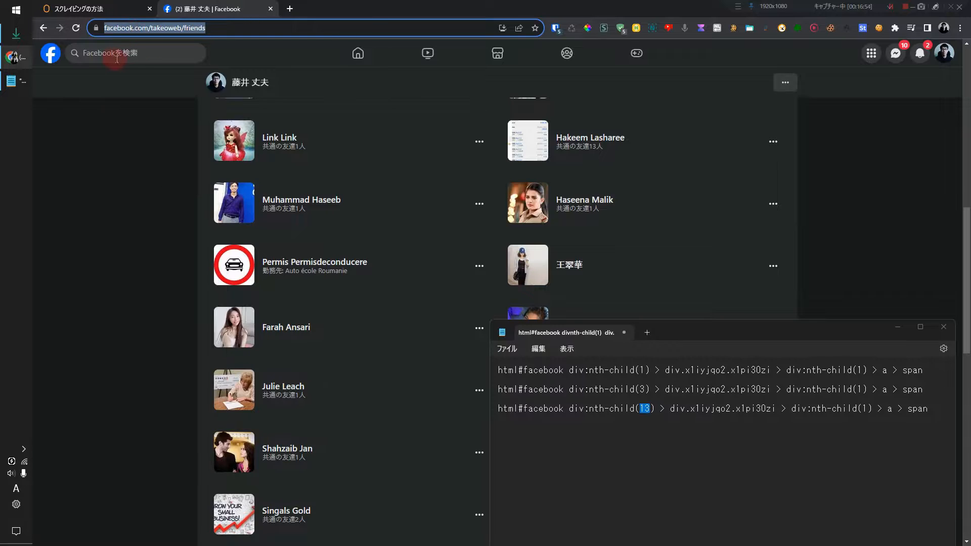
pyautogui.scroll(10, 135, 107)
pyautogui.scroll(-4, 138, 110)
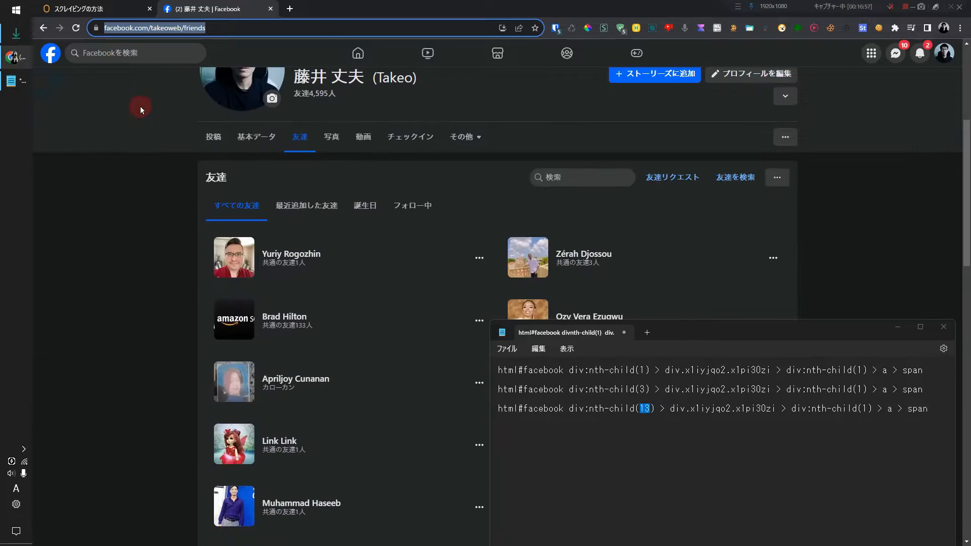
pyautogui.click(126, 9)
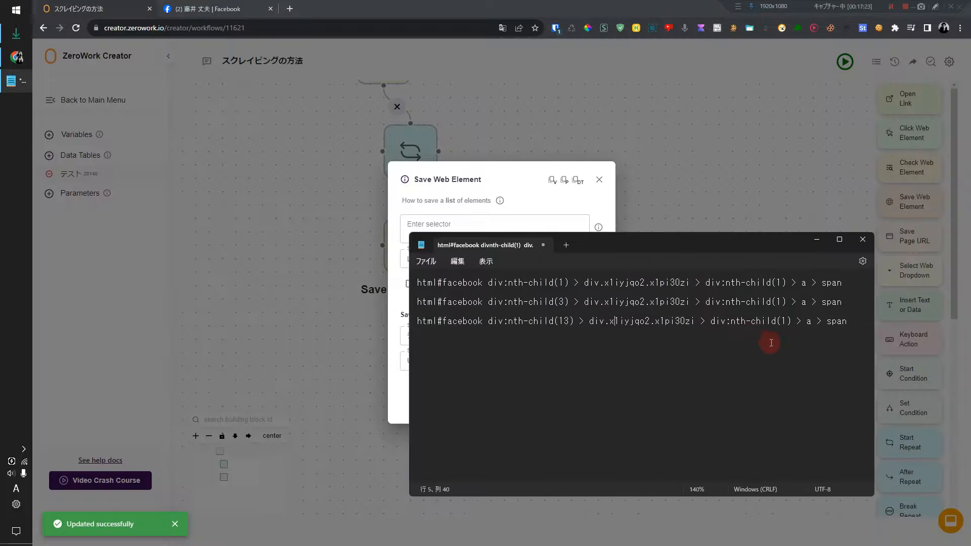
# Step: Replace the 13 in the third selector with [loop_index,1] and enter that selector in the Save Web Element block
pyautogui.click(566, 324)
pyautogui.click(858, 322)
pyautogui.press('Return')
pyautogui.write('[loop_index,1]')
pyautogui.tripleClick(466, 340)
pyautogui.click(450, 230)
pyautogui.hotkey('ctrl', 'v')
# Step: Set the Save Web Element block to save as Text into the てきすと column of the テスト table, and save it
pyautogui.click(203, 9)
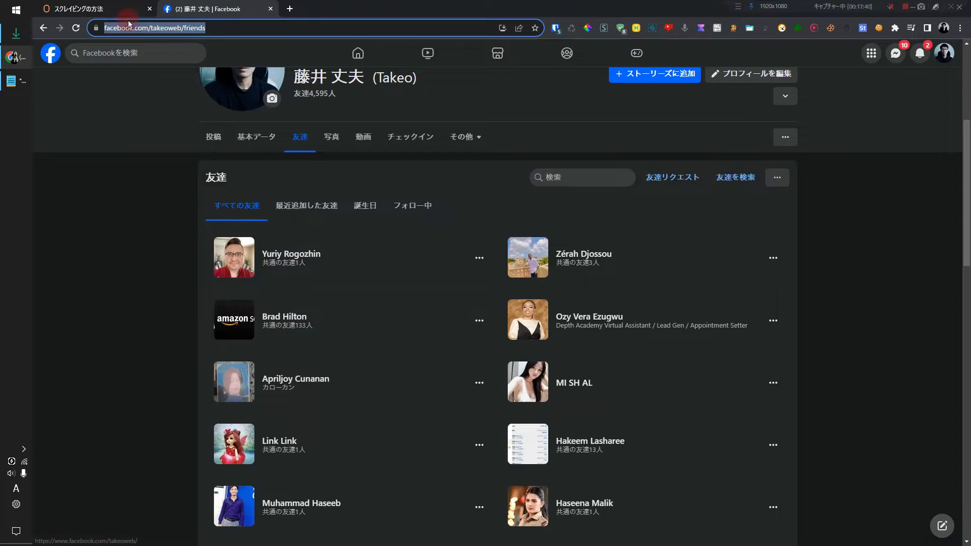
pyautogui.click(107, 4)
pyautogui.click(425, 258)
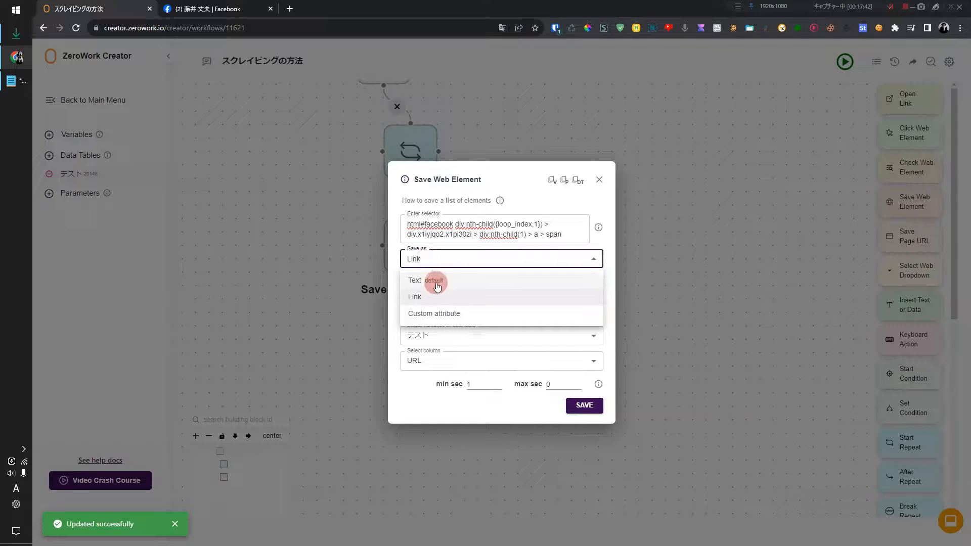
pyautogui.click(432, 278)
pyautogui.click(445, 360)
pyautogui.click(440, 399)
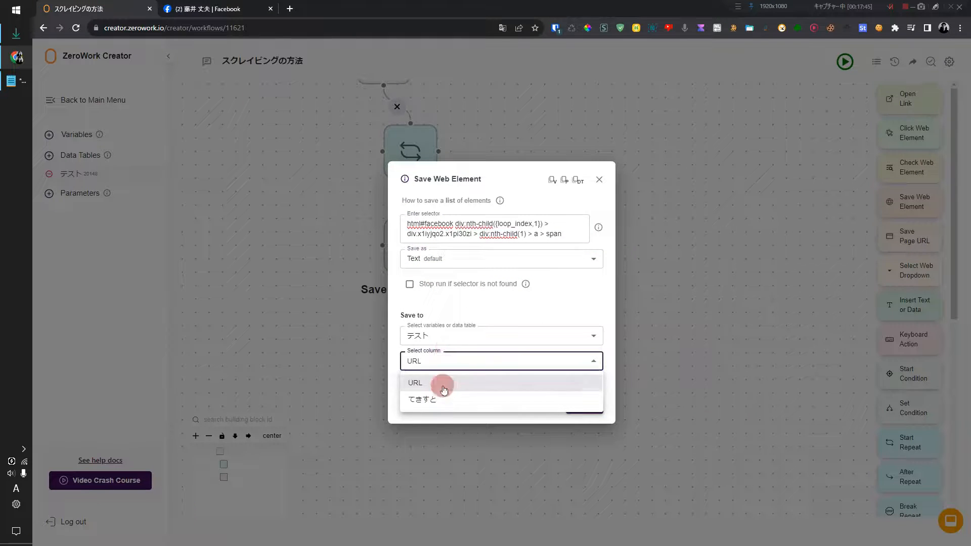
pyautogui.click(584, 406)
# Step: Set the Start Repeat block's number of repetitions to 5 and save it
pyautogui.click(423, 158)
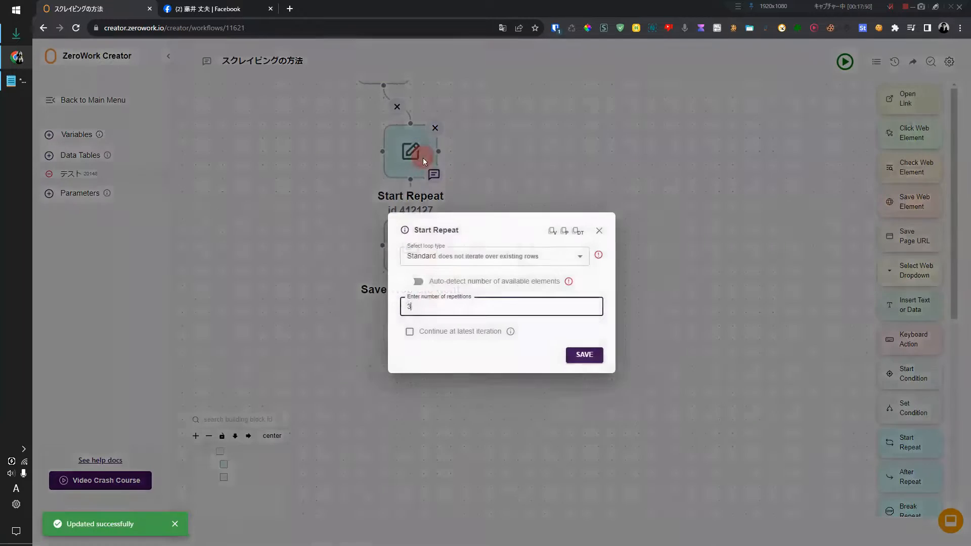
pyautogui.write('5')
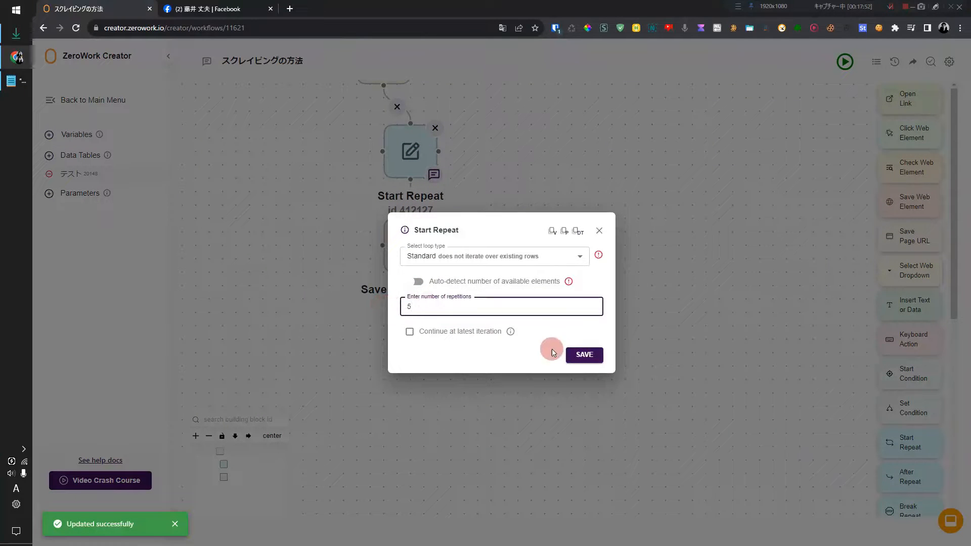
pyautogui.click(583, 355)
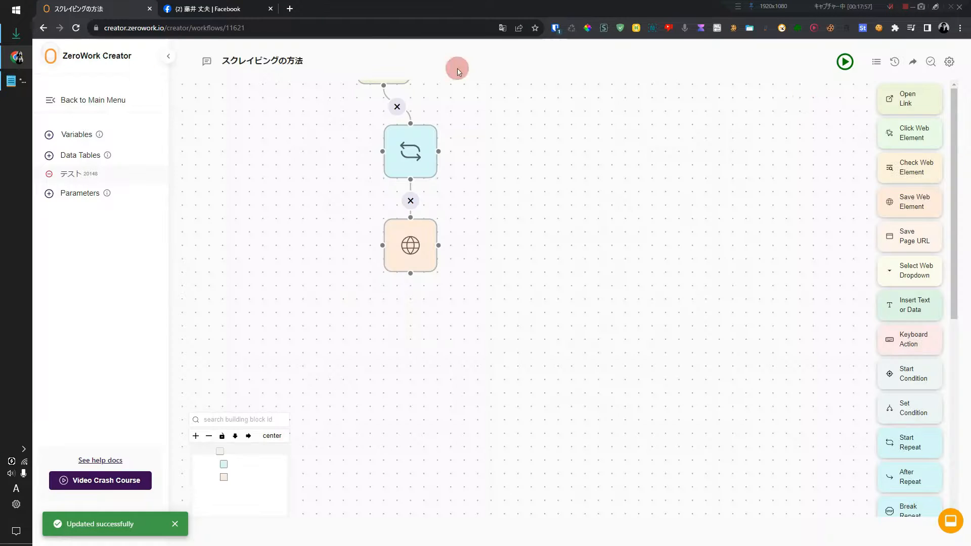
# Step: Run the Facebook friends TaskBot and check the scraped names in the テスト table
pyautogui.click(845, 62)
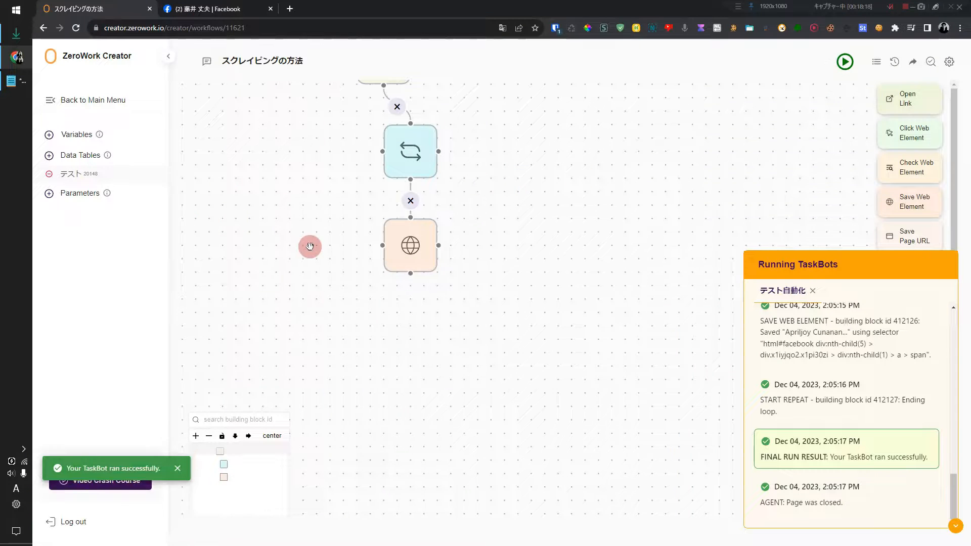
pyautogui.click(76, 175)
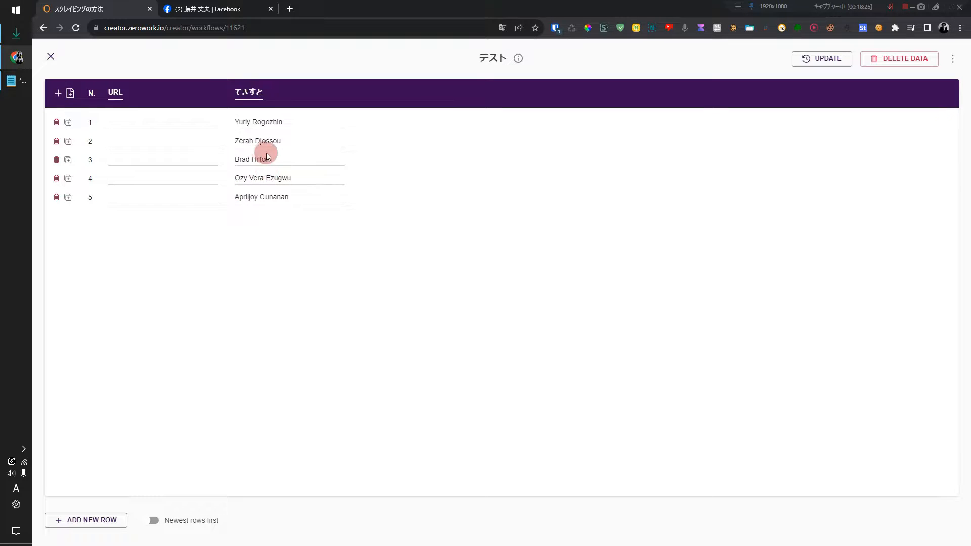
pyautogui.click(50, 56)
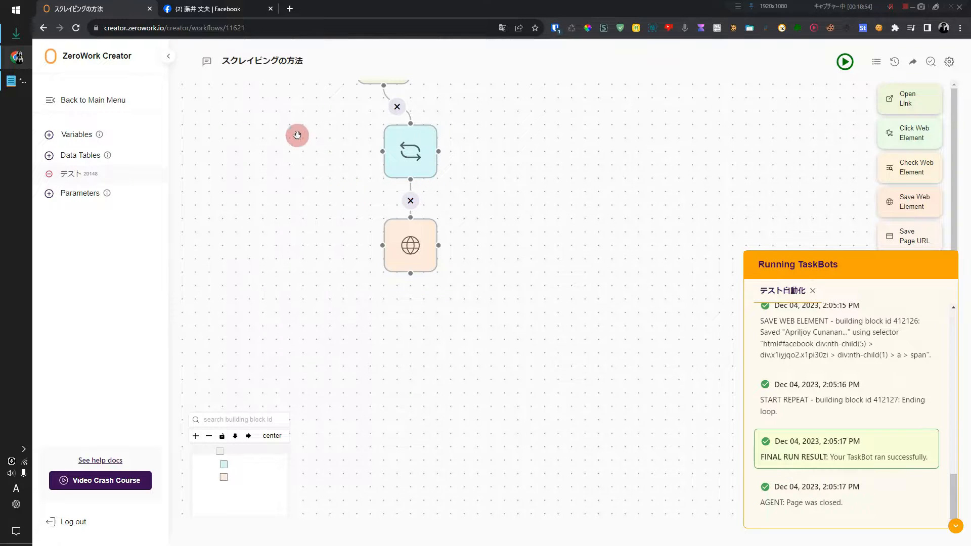
# Step: Review the Facebook friends list, return to the ZeroWork TaskBot and close its run log
pyautogui.click(212, 7)
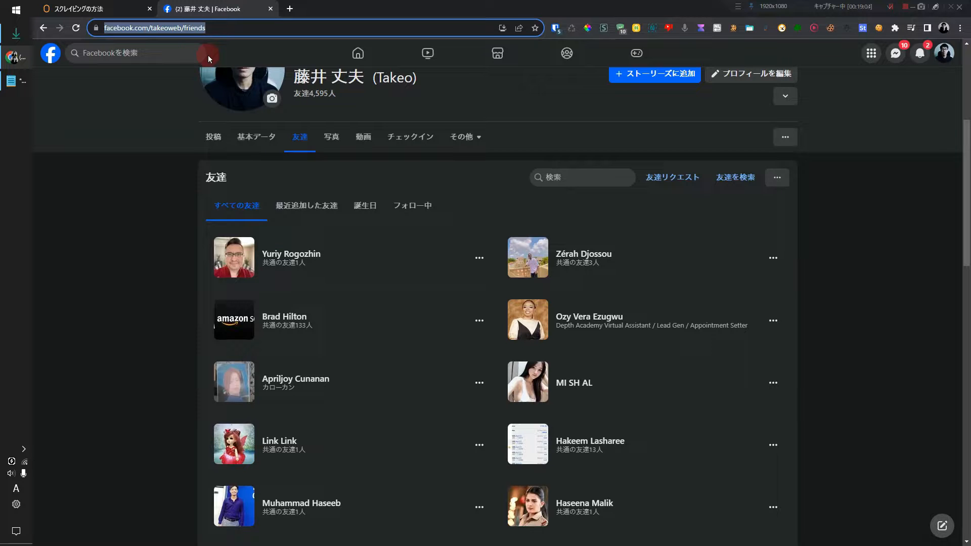
pyautogui.click(108, 6)
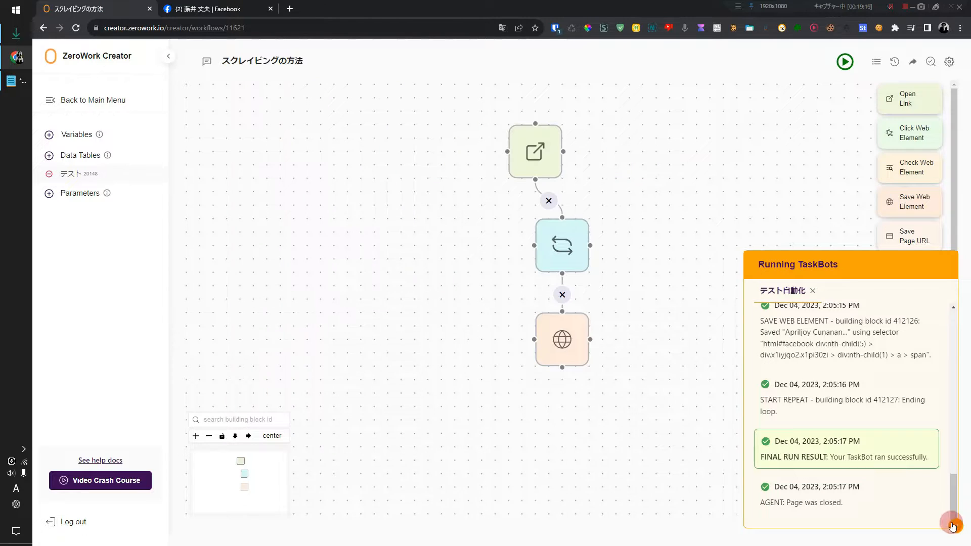
pyautogui.click(952, 525)
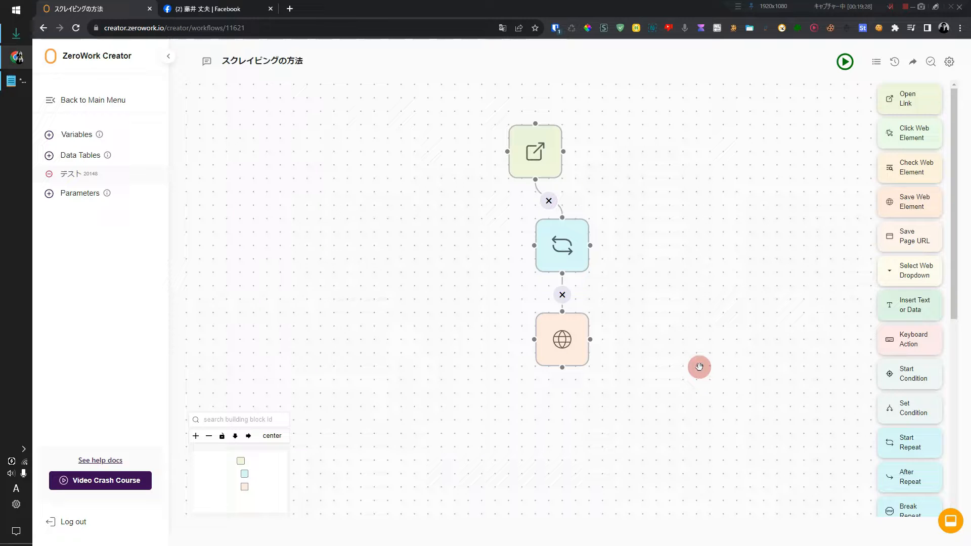
# Step: Inspect the first friend's name on the Facebook friends page in the developer tools, then close them
pyautogui.click(212, 8)
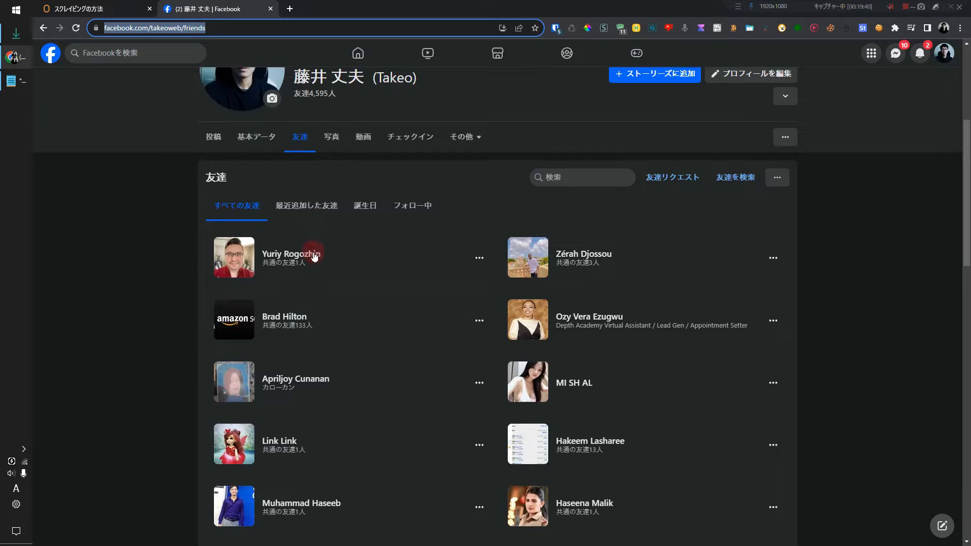
pyautogui.rightClick(314, 255)
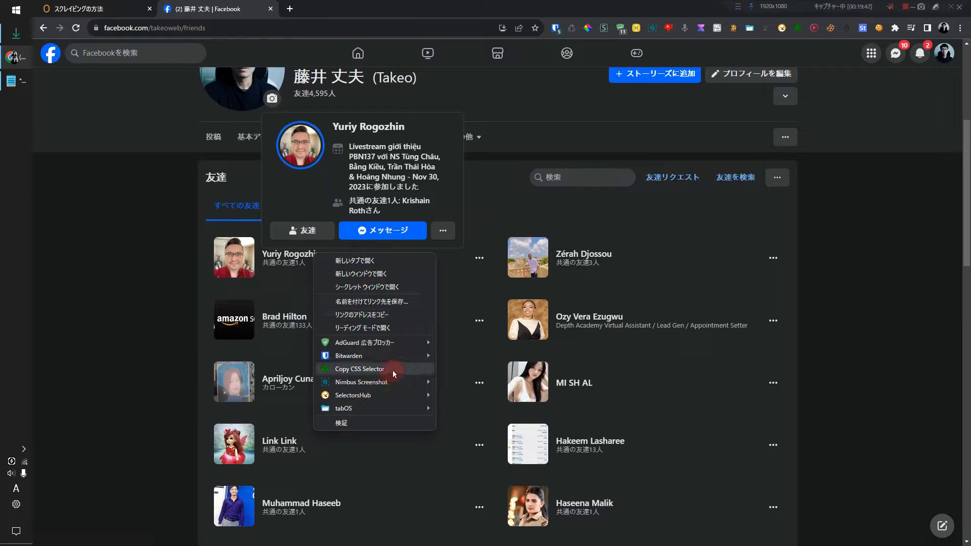
pyautogui.click(104, 273)
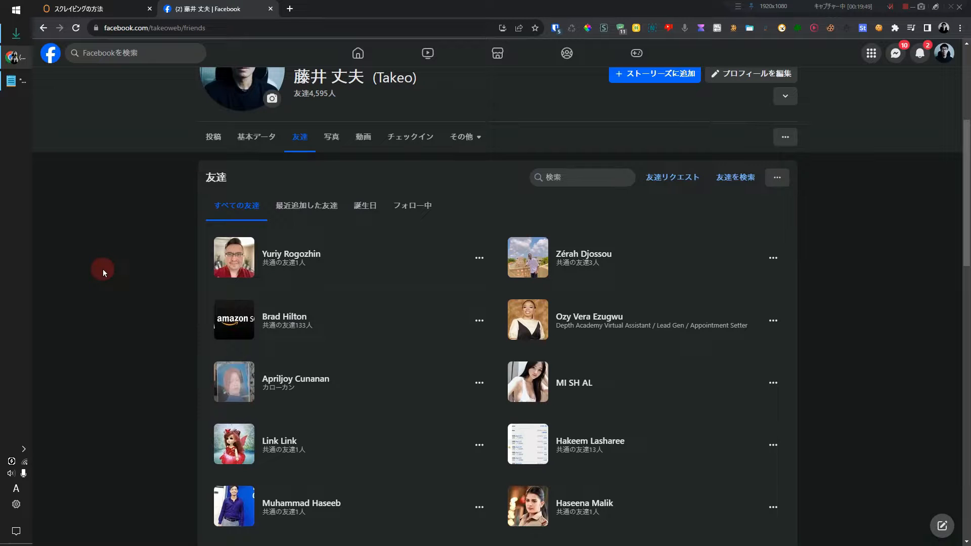
pyautogui.rightClick(306, 255)
pyautogui.click(364, 422)
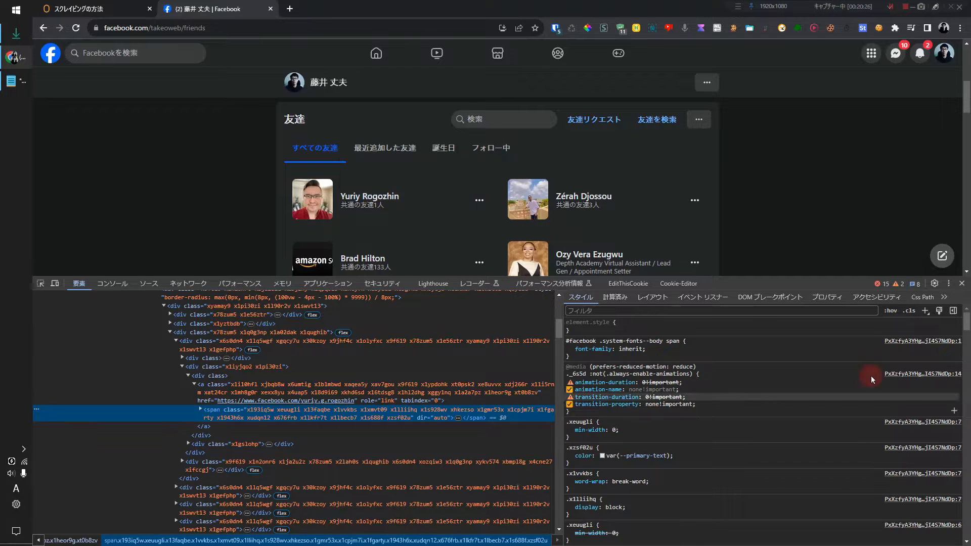
pyautogui.click(961, 283)
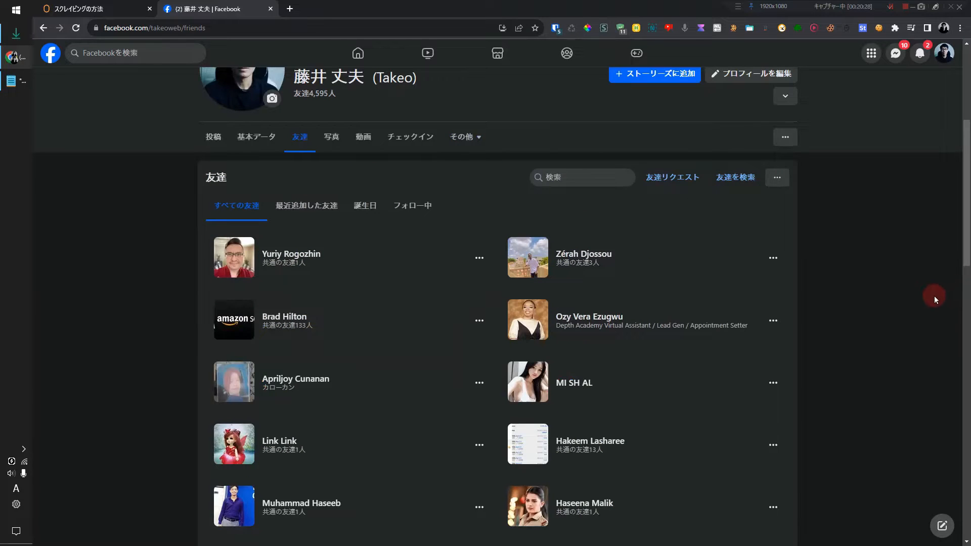
# Step: Copy the CSS selector of the first friend's name in the Facebook friends list
pyautogui.moveTo(283, 260)
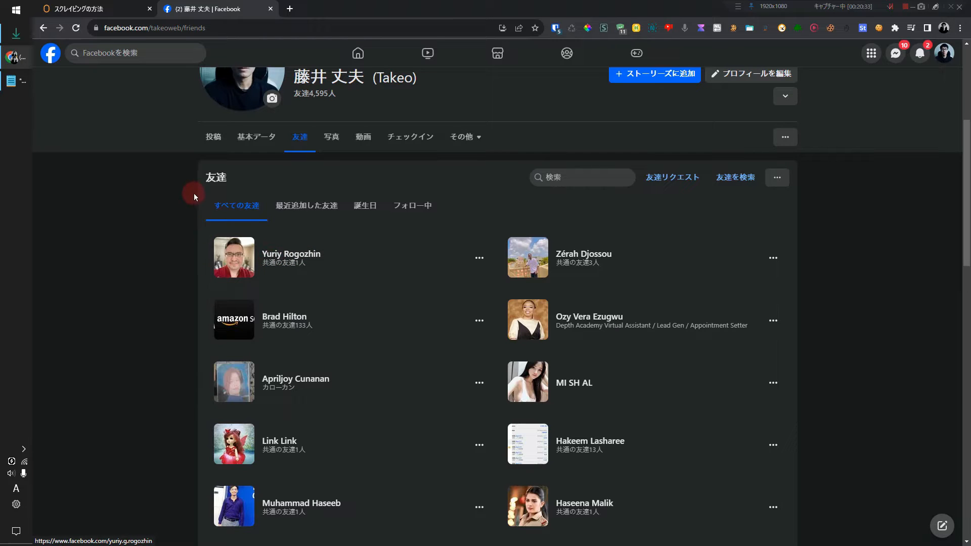
pyautogui.rightClick(297, 256)
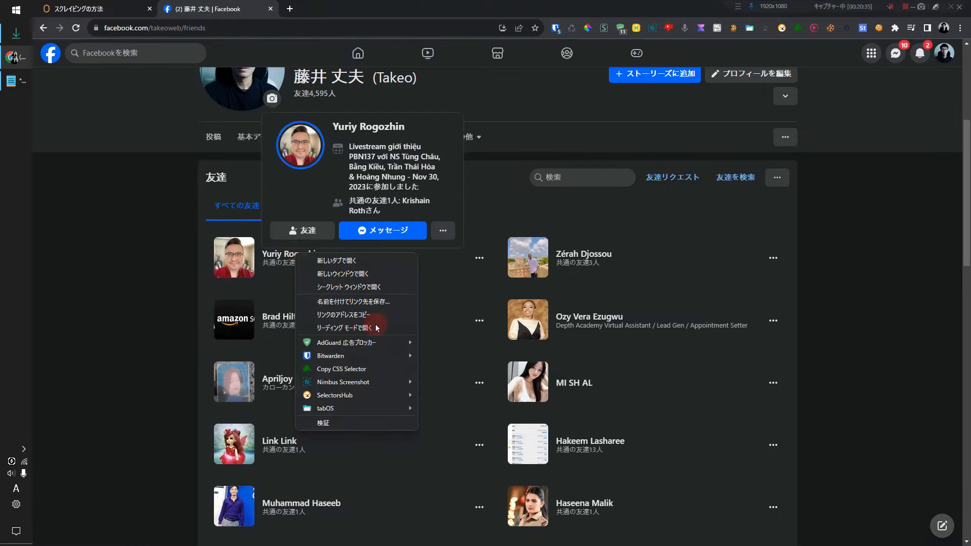
pyautogui.click(388, 371)
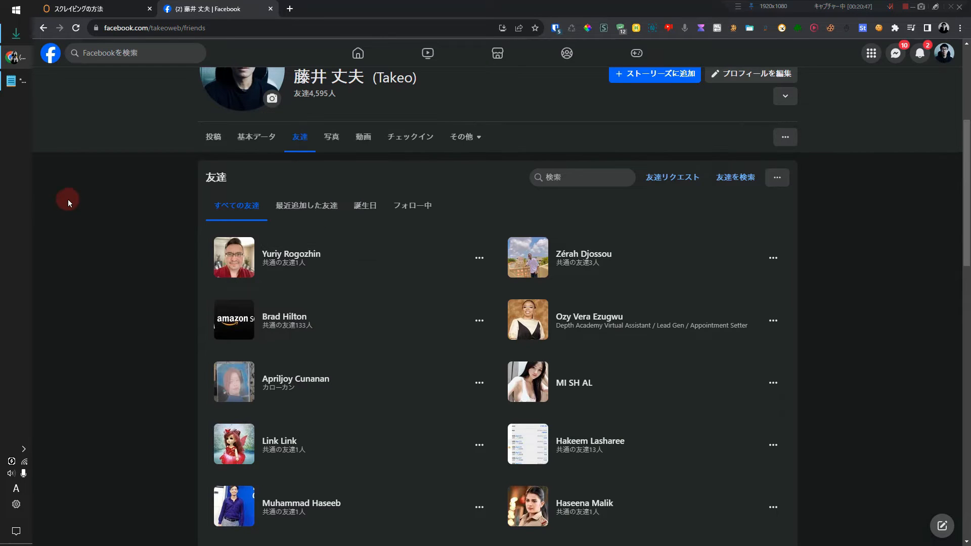